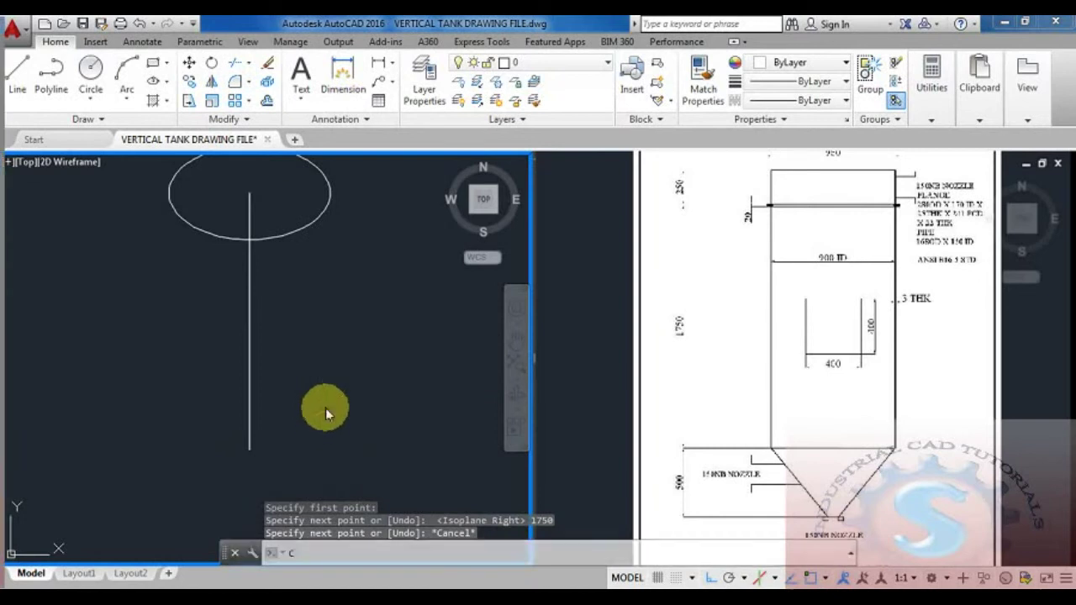
pyautogui.click(336, 284)
pyautogui.click(291, 204)
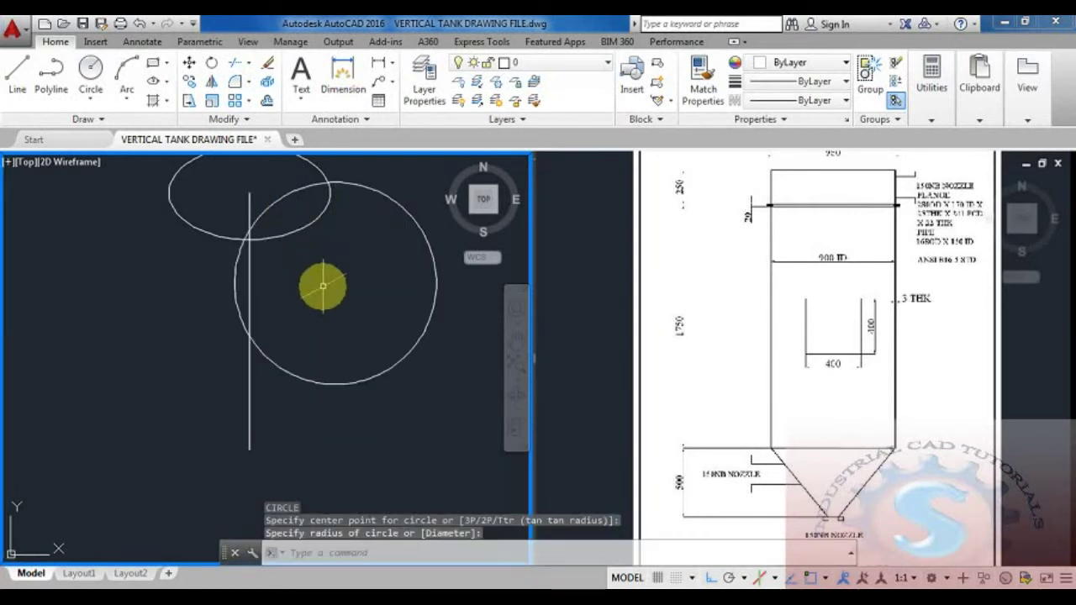
pyautogui.hotkey('ctrl', 'z')
pyautogui.press('Escape')
# Step: Copy the top isometric circle from its centre to the lower end of the vertical centre line
pyautogui.write('co')
pyautogui.press('Return')
pyautogui.click(328, 324)
pyautogui.click(277, 216)
pyautogui.press('Return')
pyautogui.click(250, 193)
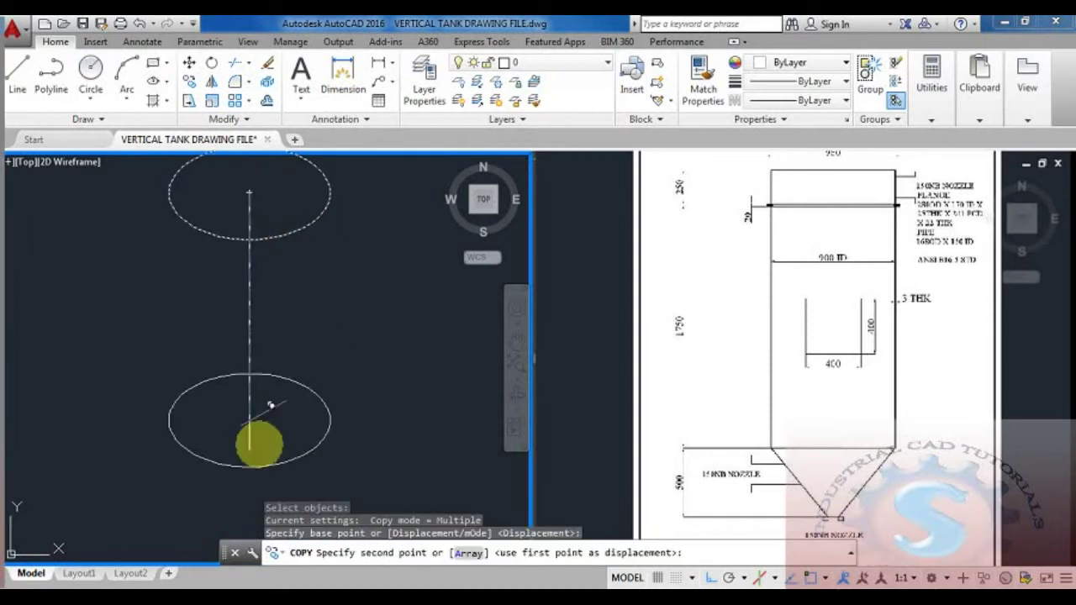
pyautogui.click(250, 441)
pyautogui.press('Escape')
# Step: Draw the tank shell's right side line between the right edges of the top and bottom isometric circles
pyautogui.scroll(-3, 360, 377)
pyautogui.write('L')
pyautogui.press('Return')
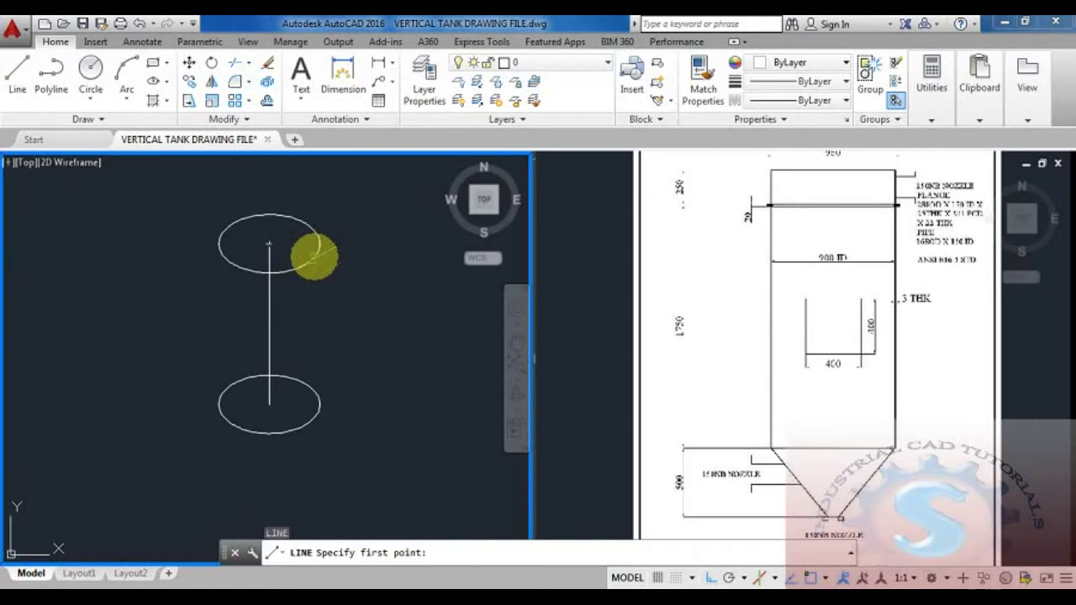
pyautogui.click(320, 244)
pyautogui.click(317, 395)
pyautogui.press('Escape')
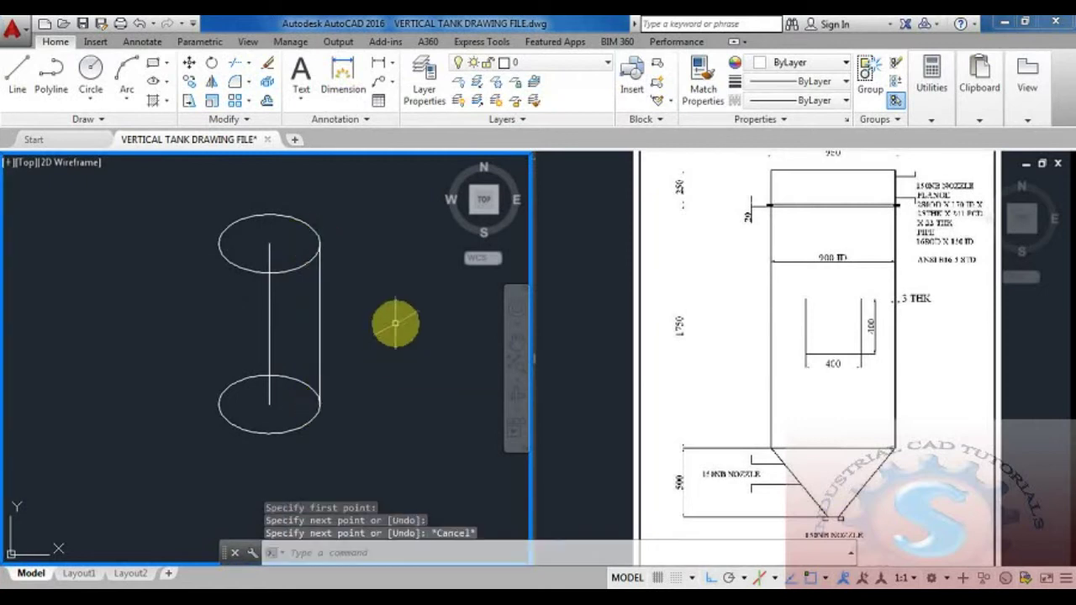
# Step: Draw the tank shell's left side line between the left edges of the top and bottom isometric circles
pyautogui.moveTo(391, 322); pyautogui.dragTo(389, 318, button='middle')
pyautogui.press('Return')
pyautogui.click(216, 239)
pyautogui.click(216, 400)
pyautogui.press('Escape')
# Step: Offset the top isometric circle outward by 3 for the shell thickness
pyautogui.scroll(2, 353, 282)
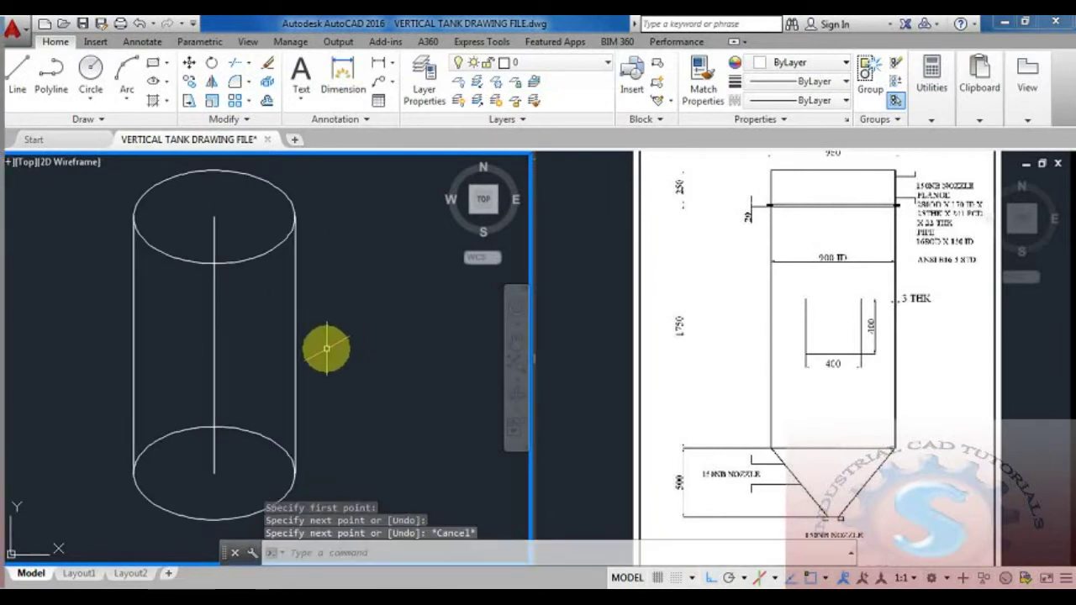
pyautogui.moveTo(365, 323); pyautogui.dragTo(375, 315, button='middle')
pyautogui.write('o')
pyautogui.press('Return')
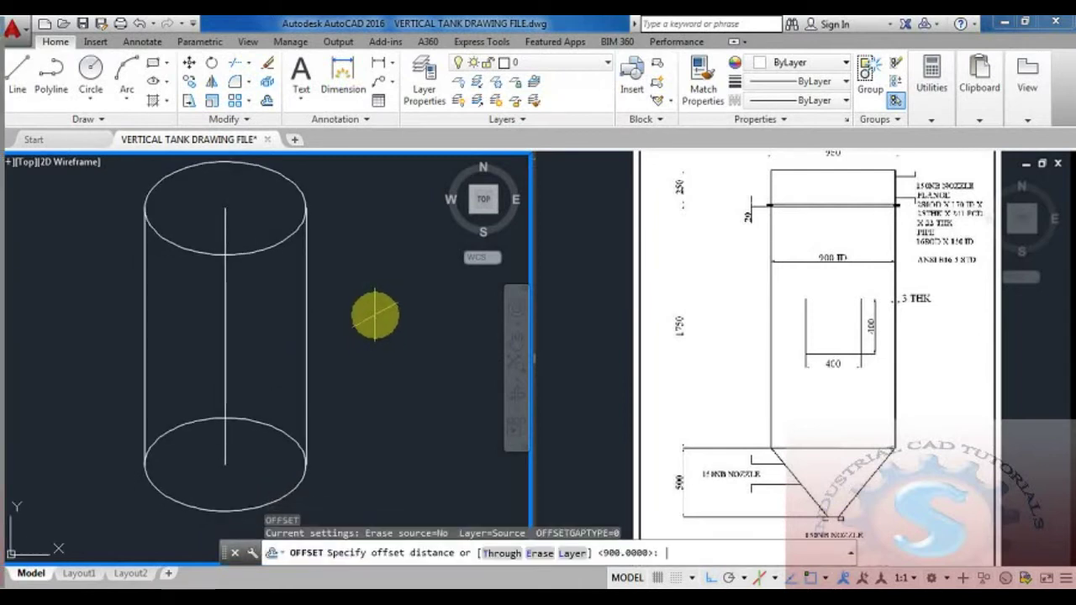
pyautogui.write('3')
pyautogui.press('Return')
pyautogui.click(272, 246)
pyautogui.click(328, 258)
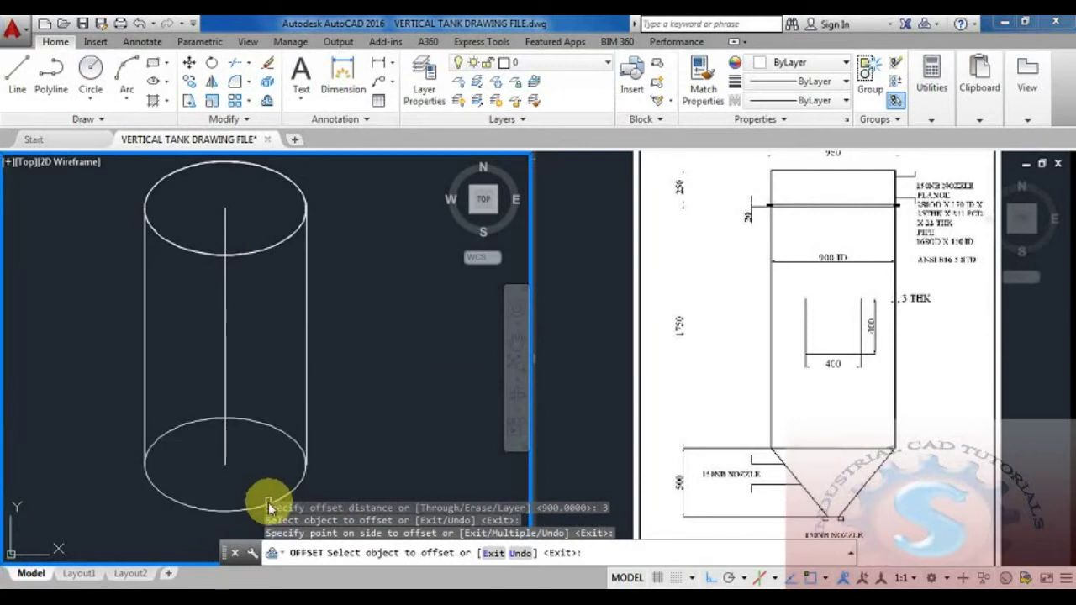
# Step: Offset the bottom isometric circle outward by the same distance of 3 and check the doubled edges
pyautogui.moveTo(270, 507); pyautogui.dragTo(288, 401, button='middle')
pyautogui.click(292, 405)
pyautogui.click(311, 419)
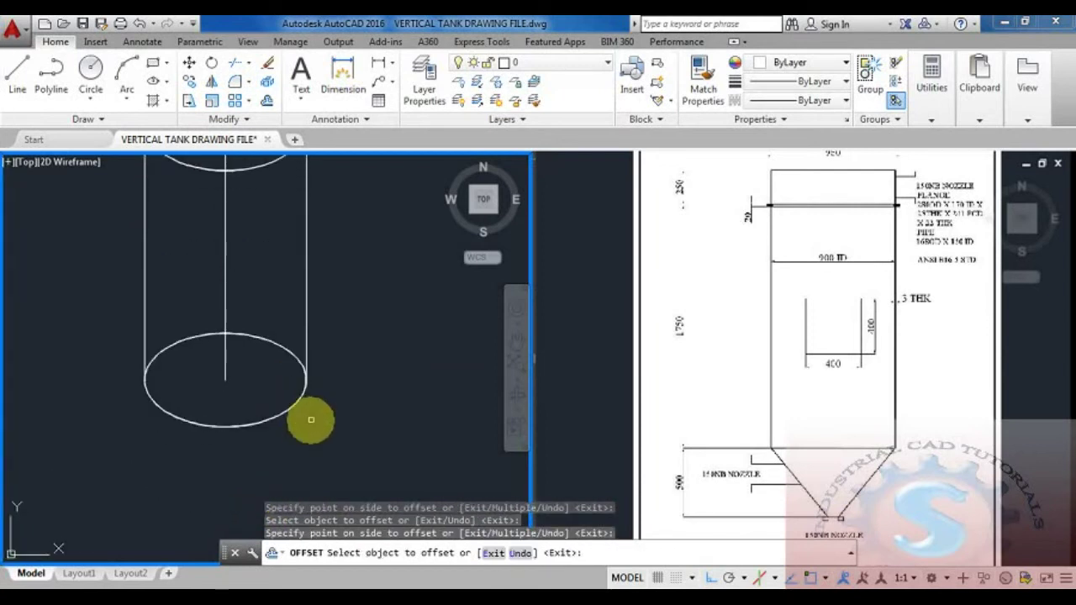
pyautogui.scroll(5, 292, 395)
pyautogui.scroll(-5, 292, 395)
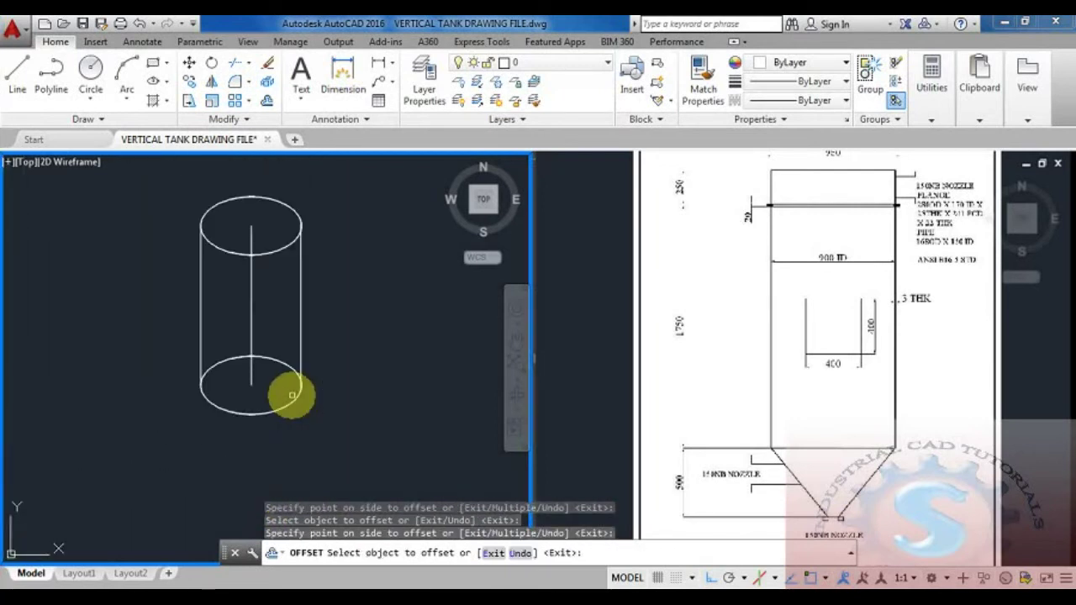
pyautogui.moveTo(283, 368)
pyautogui.mouseDown(button='middle')
pyautogui.moveTo(297, 360)
pyautogui.moveTo(284, 378)
pyautogui.moveTo(302, 371)
pyautogui.moveTo(293, 337)
pyautogui.mouseUp(button='middle')
pyautogui.scroll(4, 288, 365)
pyautogui.scroll(-4, 283, 377)
pyautogui.press('Escape')
pyautogui.press('Escape')
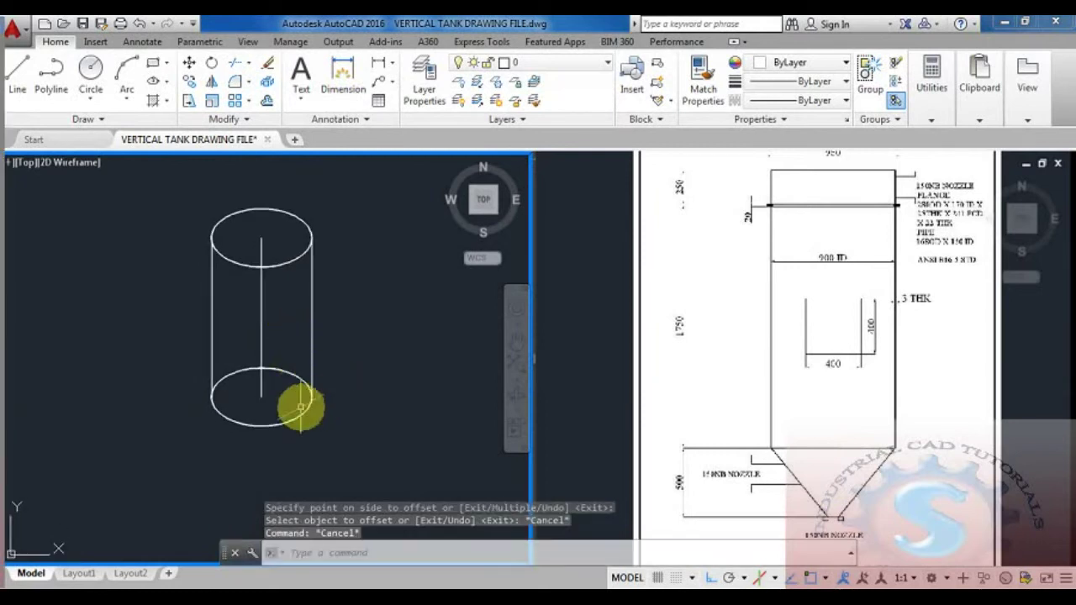
pyautogui.moveTo(300, 402); pyautogui.dragTo(296, 410, button='middle')
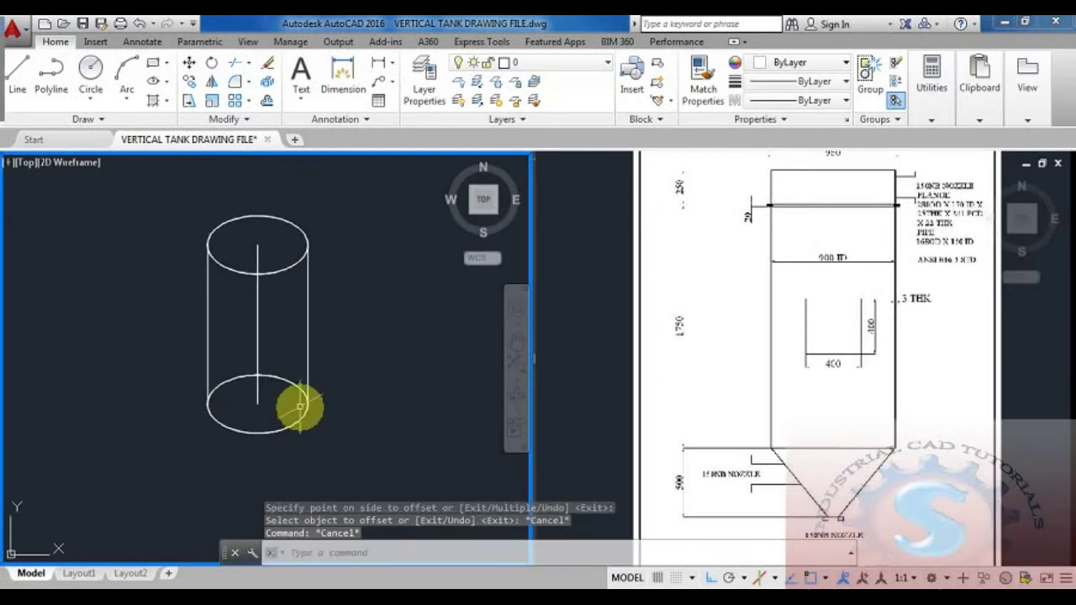
pyautogui.scroll(2, 277, 410)
pyautogui.moveTo(275, 408); pyautogui.dragTo(298, 307, button='middle')
pyautogui.write('l')
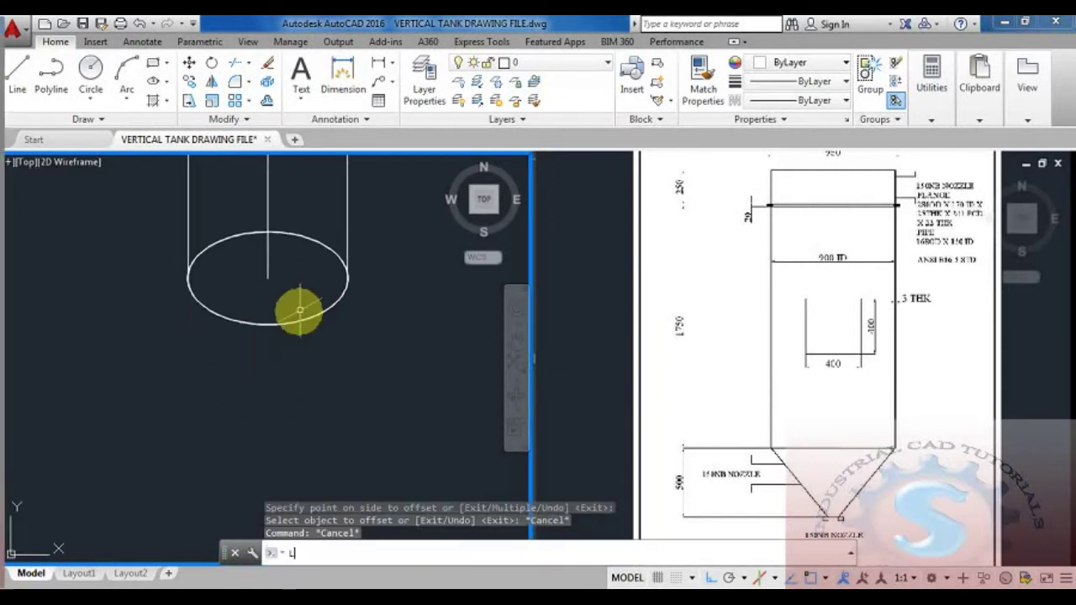
pyautogui.press('Return')
pyautogui.click(261, 278)
pyautogui.press('Escape')
# Step: Add a vertical linear dimension for the shell height between the two circle centres, placed to the left of the tank
pyautogui.scroll(-2, 281, 395)
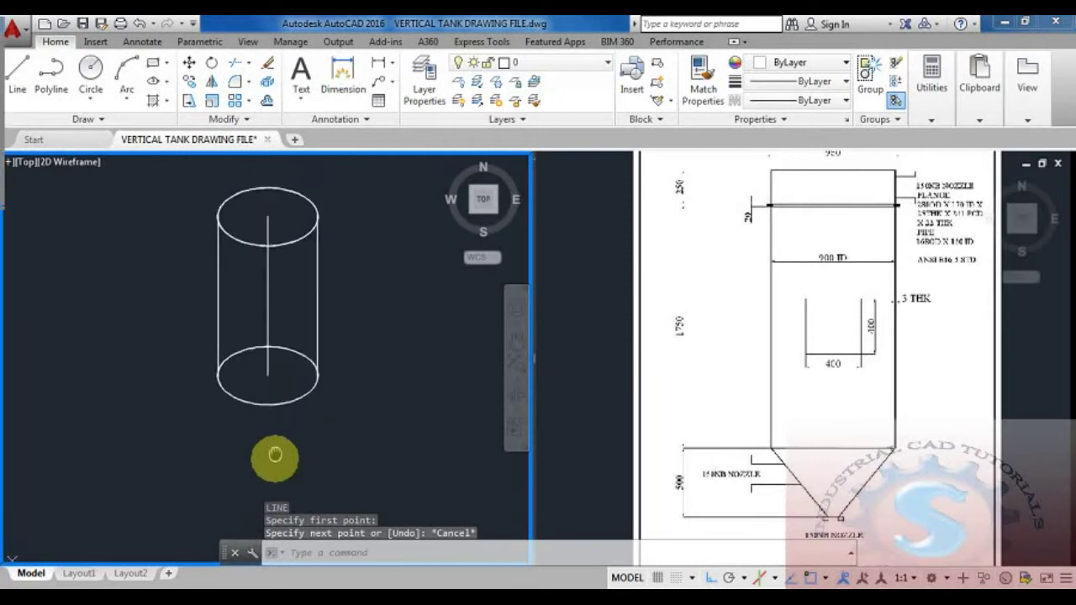
pyautogui.click(380, 65)
pyautogui.click(267, 228)
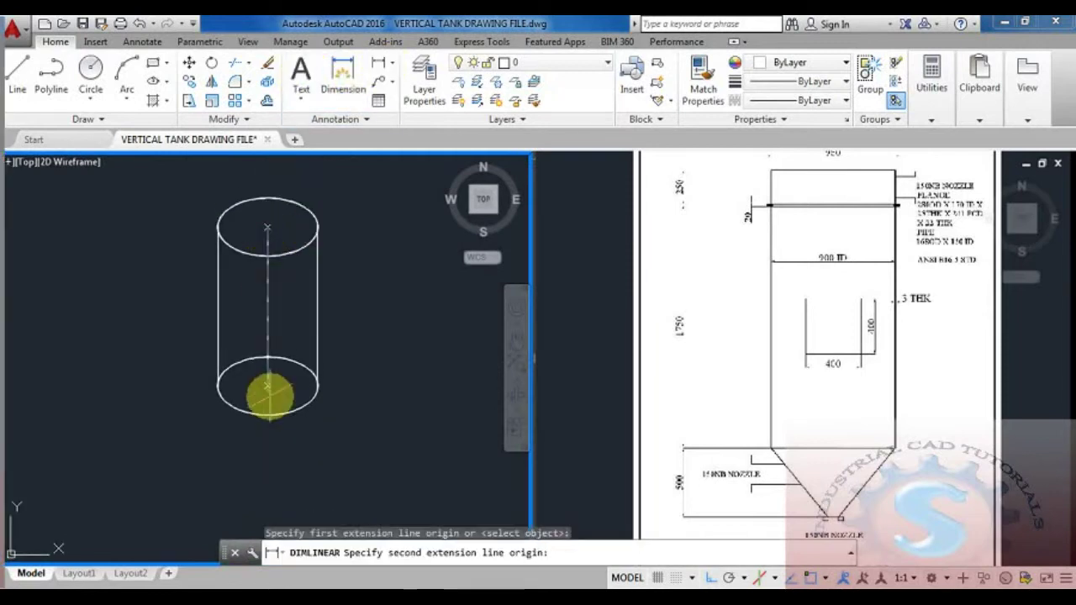
pyautogui.click(267, 385)
pyautogui.click(161, 374)
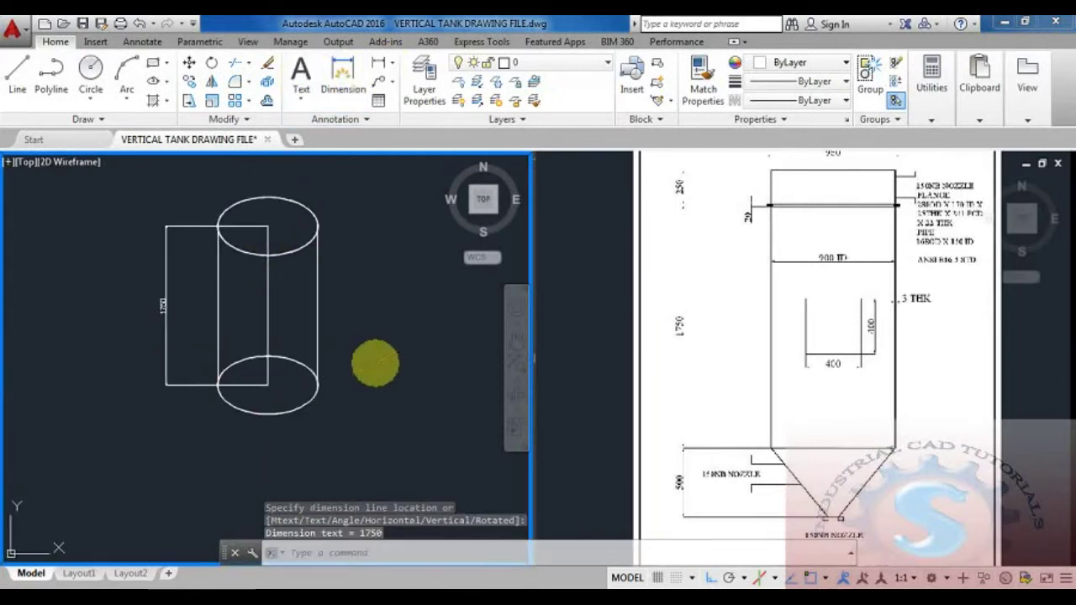
pyautogui.moveTo(350, 393)
pyautogui.mouseDown(button='middle')
pyautogui.moveTo(353, 359)
pyautogui.moveTo(353, 400)
pyautogui.mouseUp(button='middle')
pyautogui.press('Escape')
pyautogui.press('Escape')
# Step: Draw a vertical line 500 long downward from the centre of the bottom isometric circle
pyautogui.write('L')
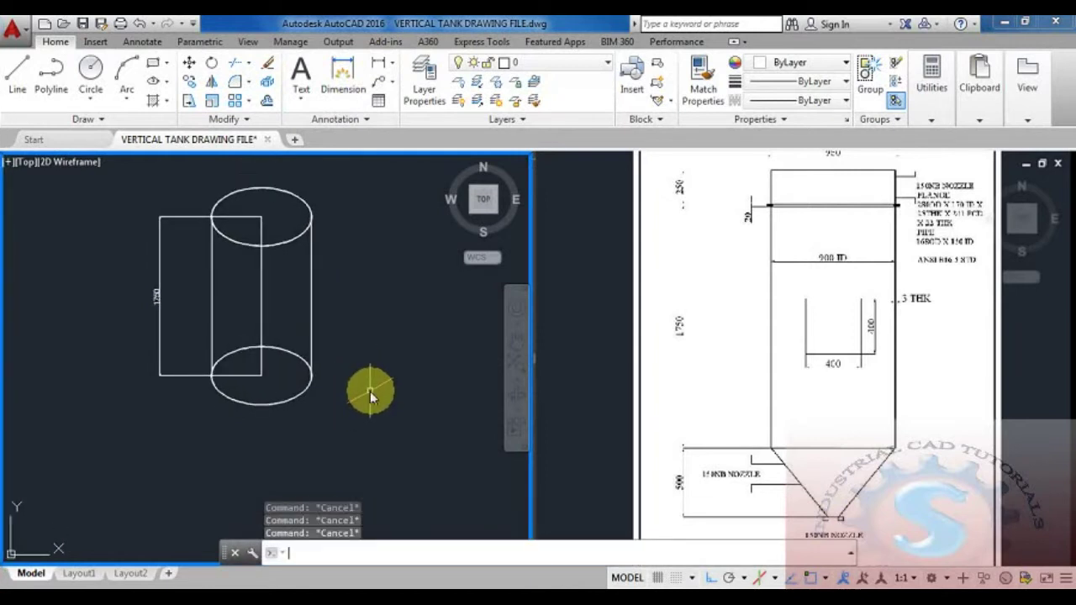
pyautogui.write('L')
pyautogui.press('Return')
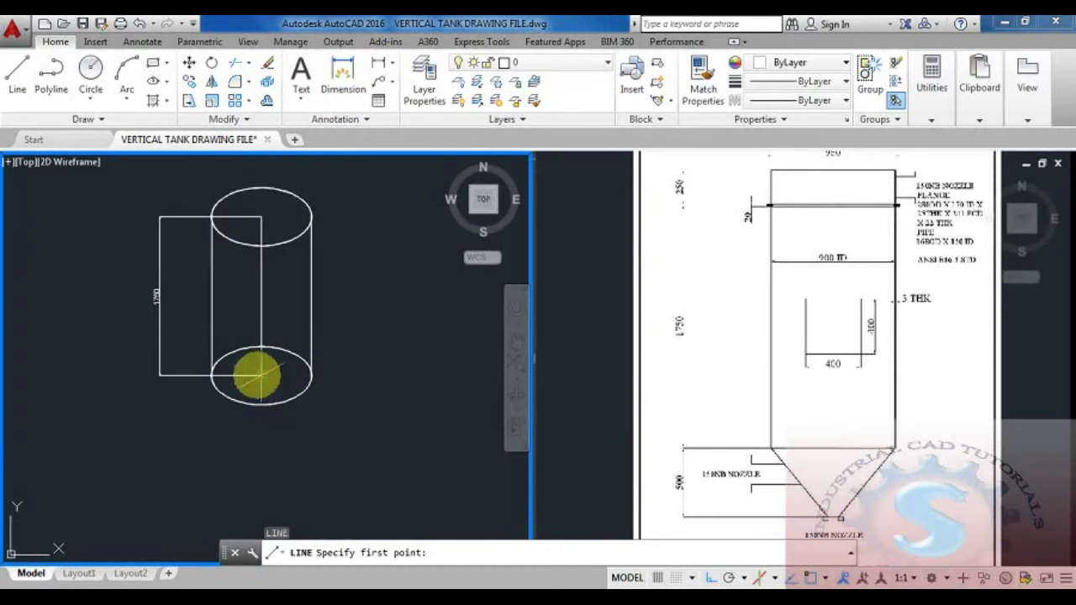
pyautogui.click(261, 375)
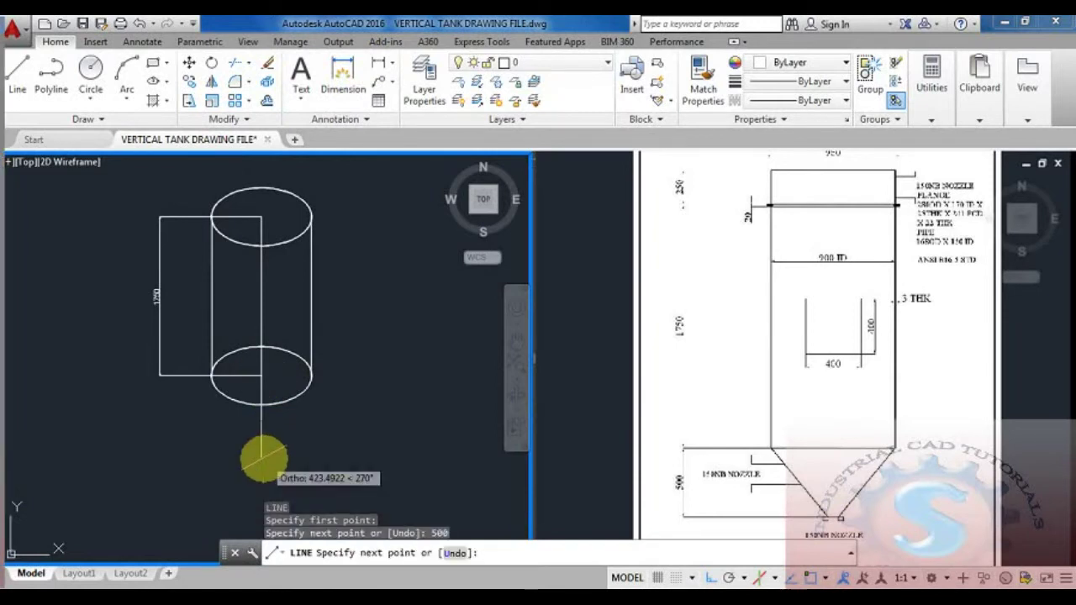
pyautogui.press('Escape')
# Step: Draw an isometric circle of radius 150 on the top isoplane, centred at the lower end of the 500 line
pyautogui.scroll(2, 320, 426)
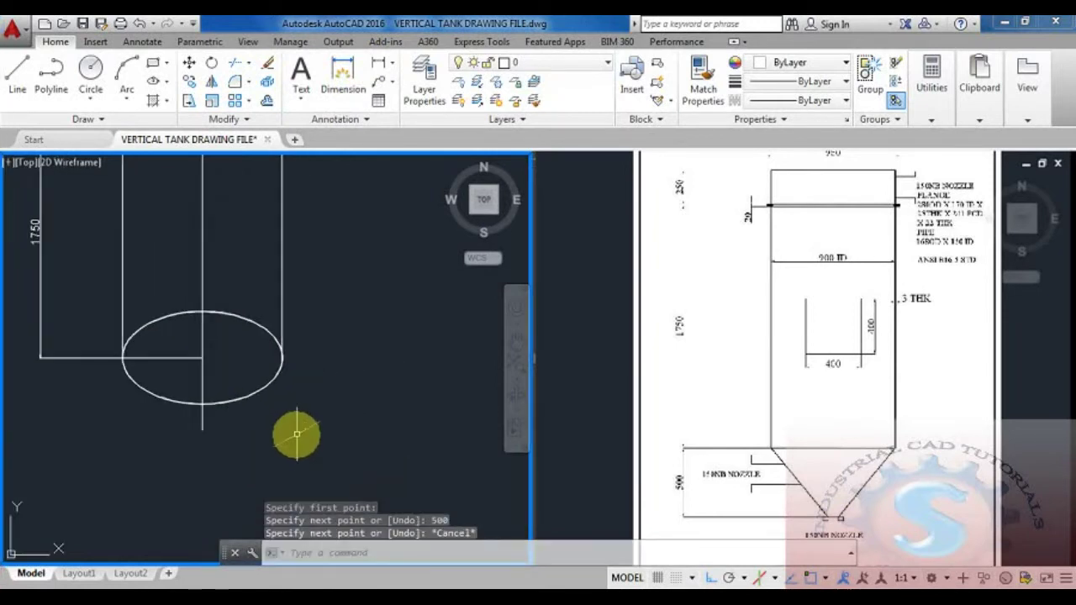
pyautogui.scroll(-2, 295, 441)
pyautogui.write('LINE')
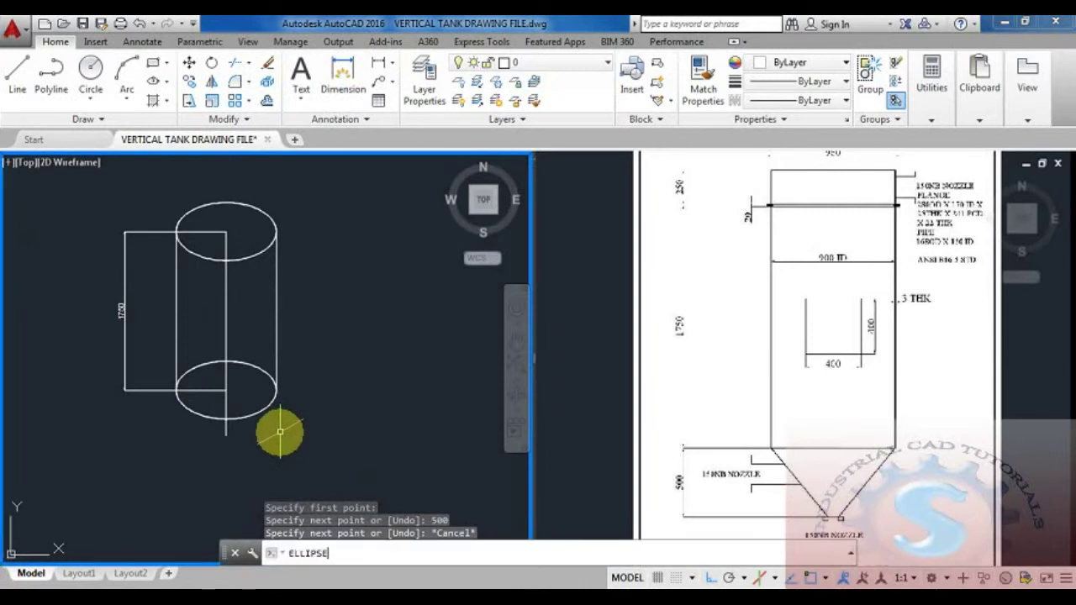
pyautogui.press('Return')
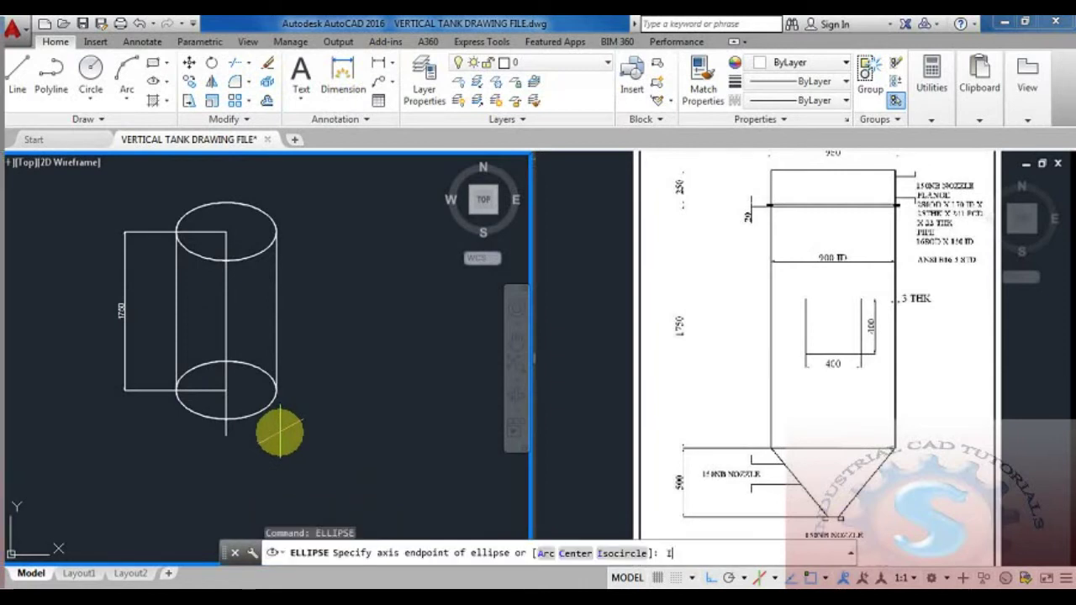
pyautogui.write('I')
pyautogui.press('Return')
pyautogui.scroll(2, 215, 463)
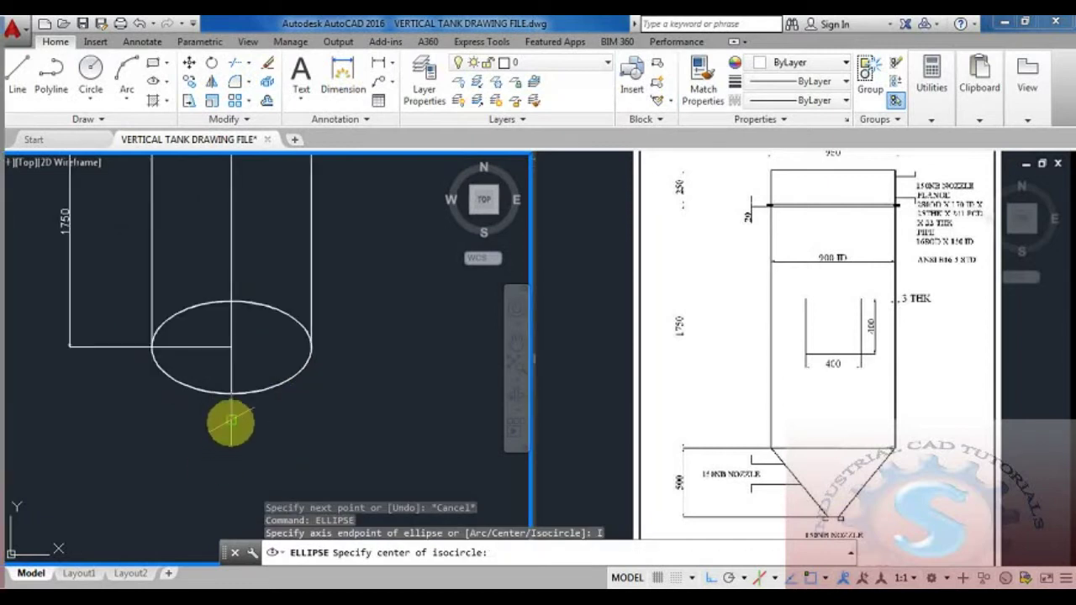
pyautogui.click(231, 422)
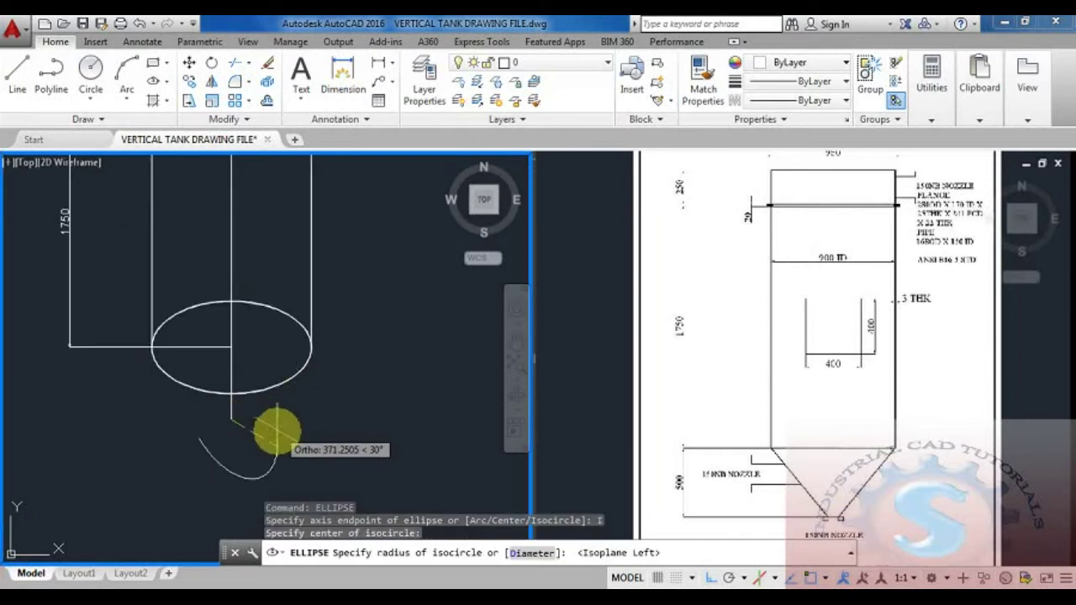
pyautogui.write('150')
pyautogui.press('Return')
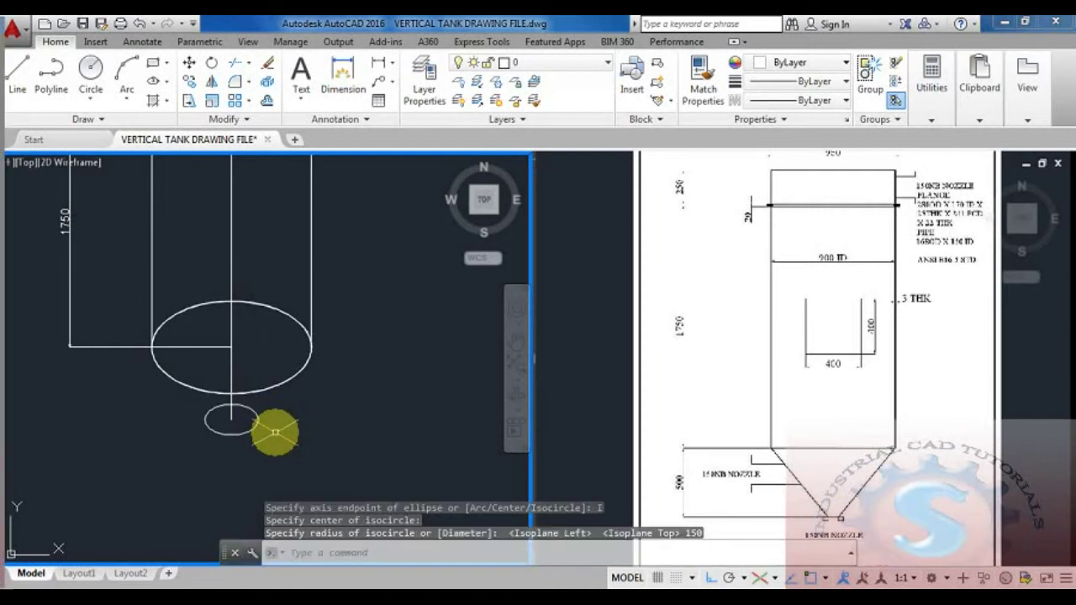
pyautogui.moveTo(312, 392); pyautogui.dragTo(312, 378, button='middle')
pyautogui.write('l')
pyautogui.press('Return')
pyautogui.click(311, 331)
pyautogui.click(282, 428)
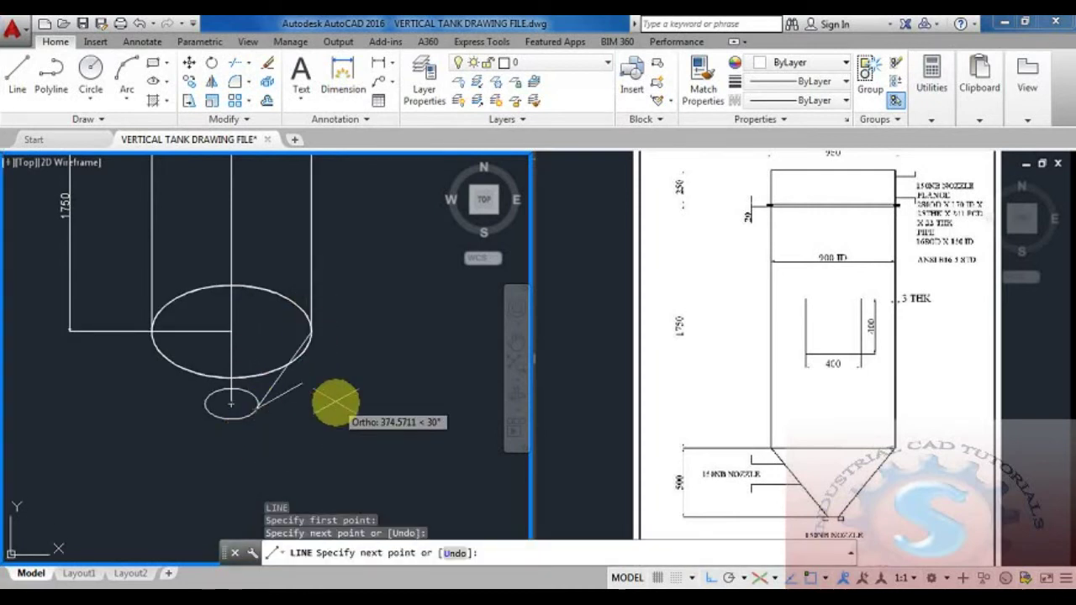
pyautogui.hotkey('ctrl', 'z')
pyautogui.press('Escape')
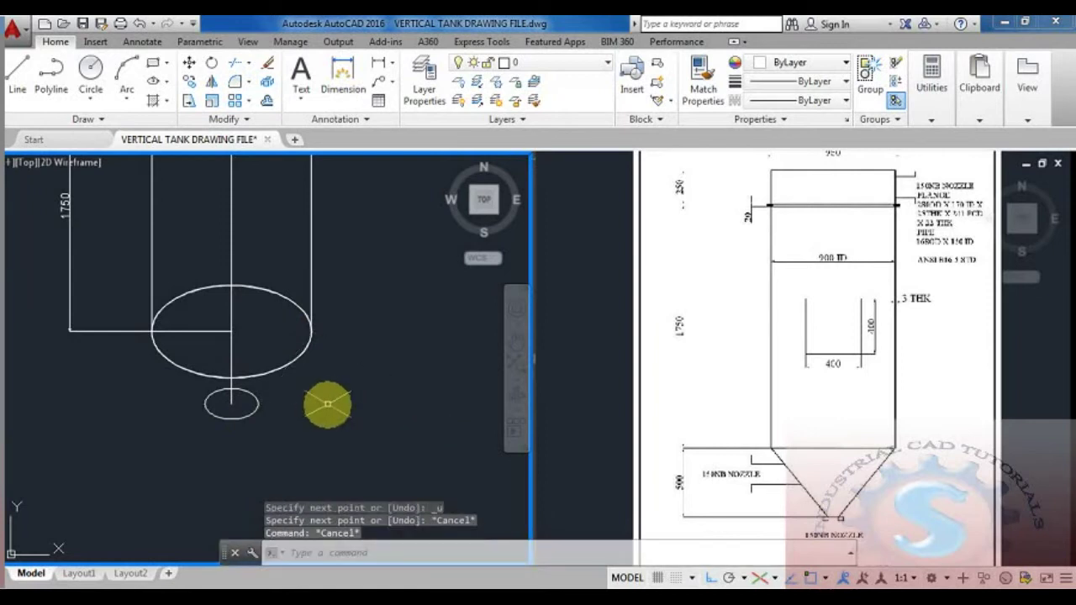
# Step: Draw the cone's sloping right side line from the shell's lower right corner to the small circle's right edge
pyautogui.write('L')
pyautogui.press('Return')
pyautogui.scroll(6, 319, 349)
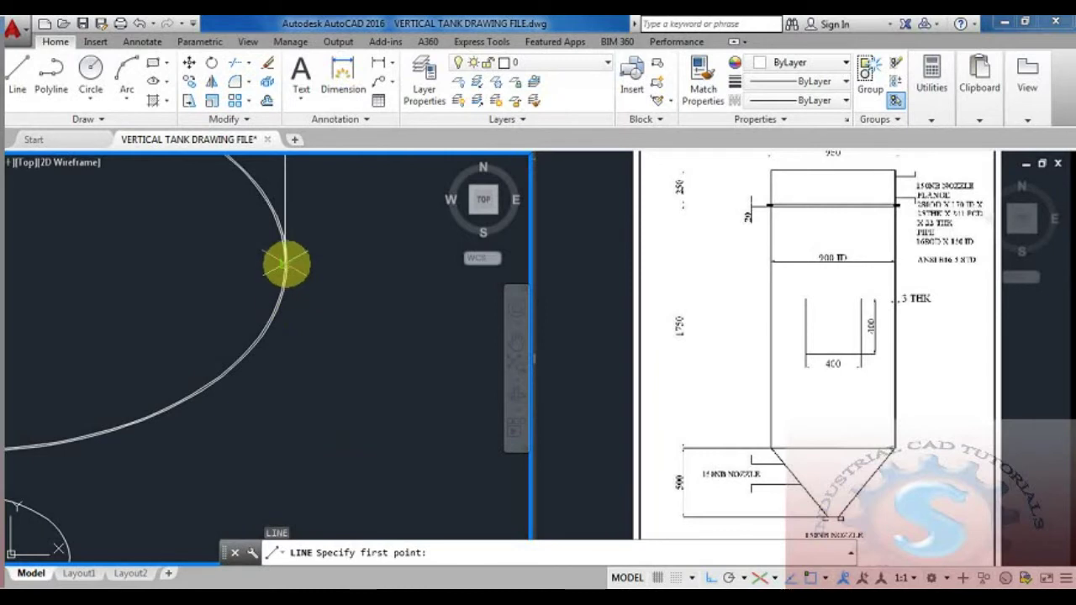
pyautogui.click(286, 264)
pyautogui.scroll(-6, 290, 336)
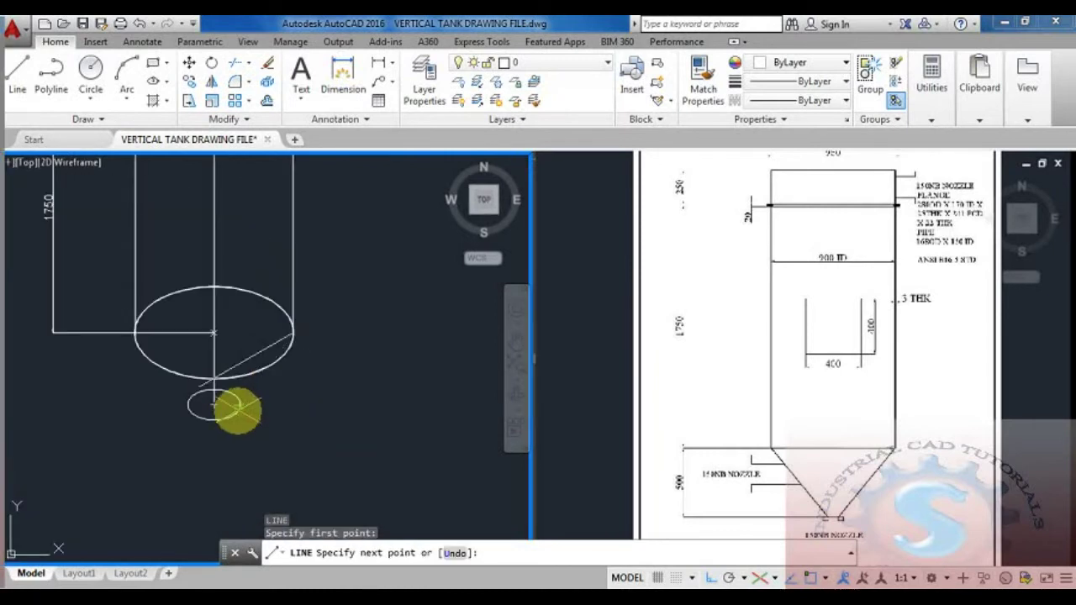
pyautogui.click(239, 410)
pyautogui.press('Escape')
# Step: Mirror the cone's sloping side line about the vertical centre line, keeping the original
pyautogui.moveTo(320, 415); pyautogui.dragTo(327, 403, button='middle')
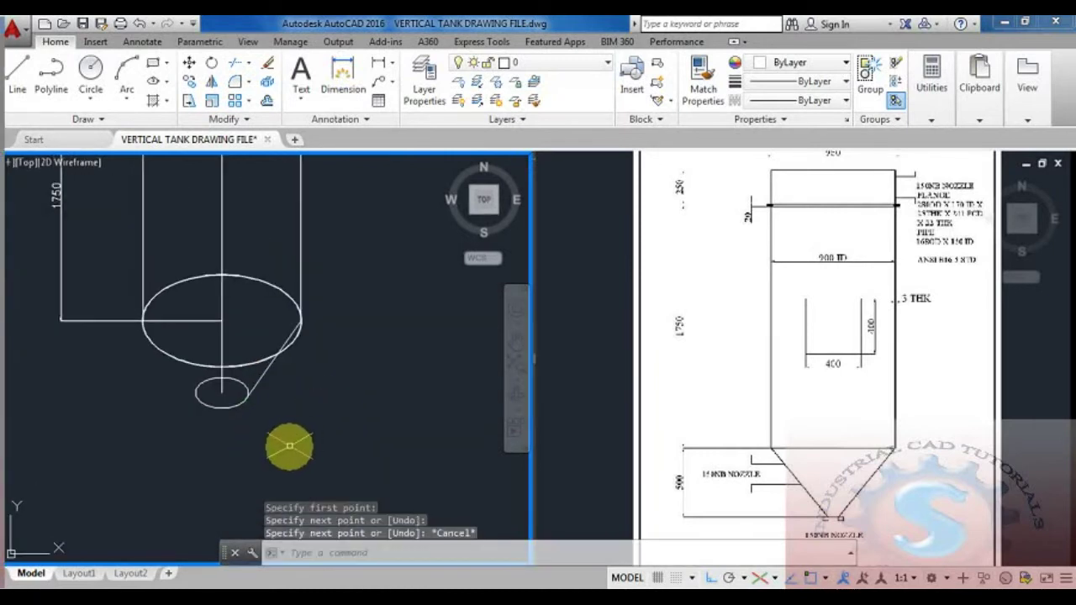
pyautogui.write('MI')
pyautogui.press('Return')
pyautogui.click(263, 376)
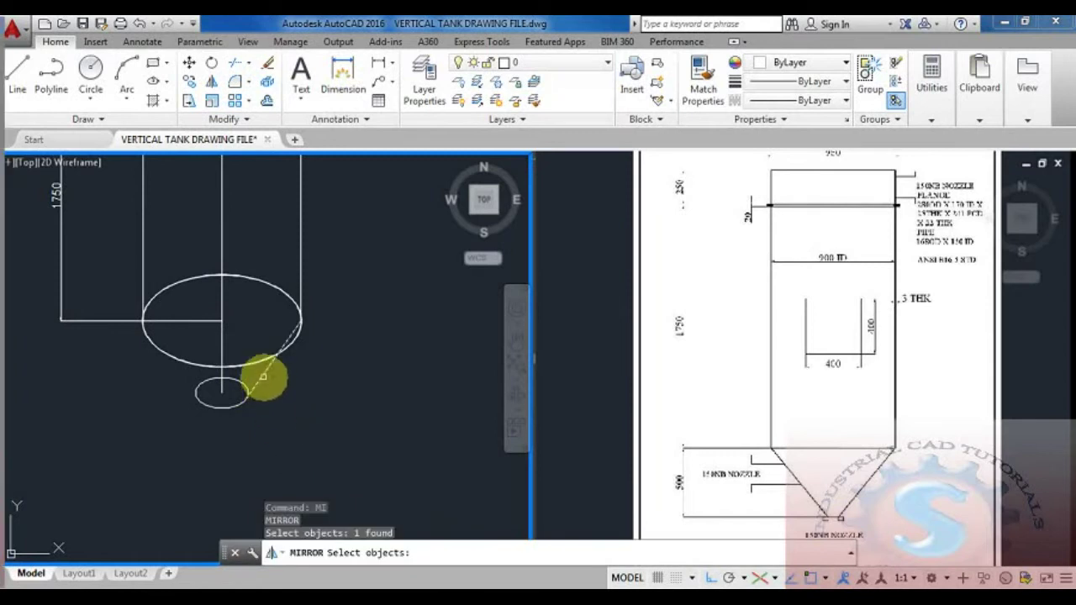
pyautogui.press('Return')
pyautogui.click(222, 391)
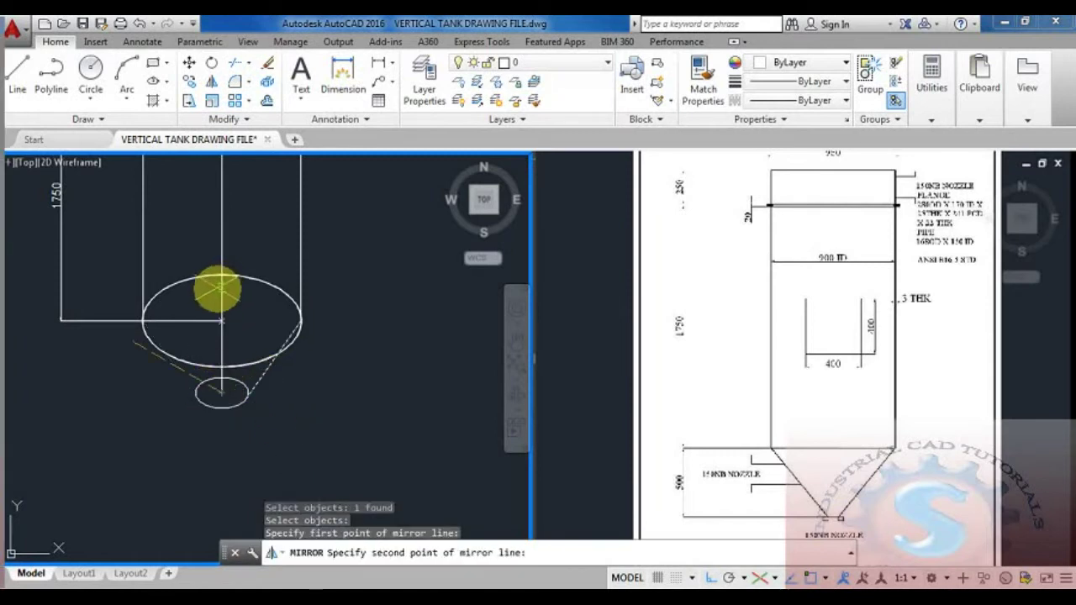
pyautogui.click(219, 280)
pyautogui.press('Return')
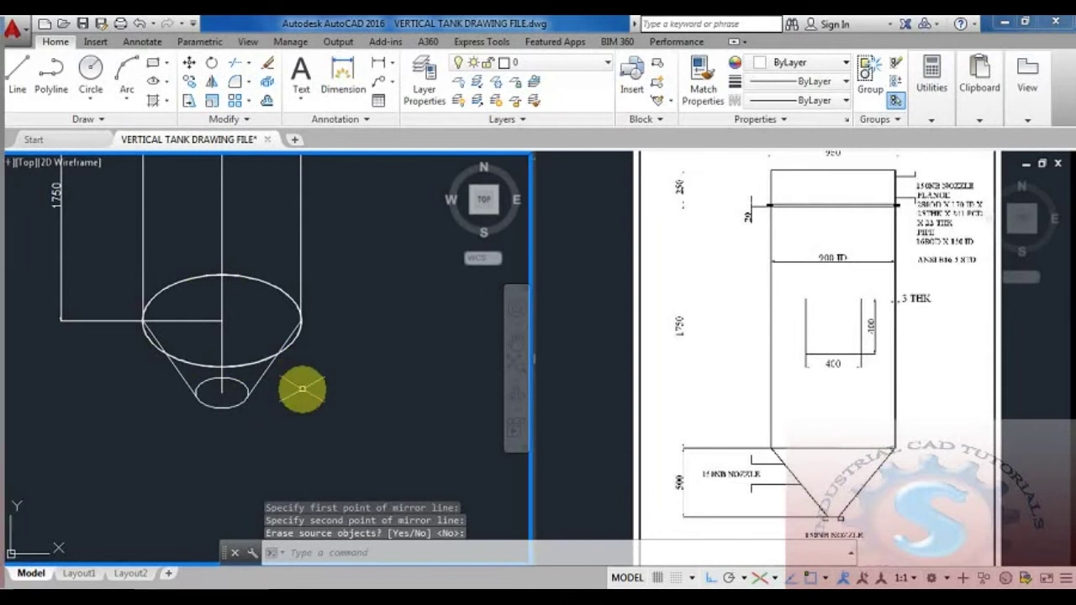
# Step: Add a vertical linear dimension for the cone height between its two circle centres, in line with the shell height dimension
pyautogui.scroll(-2, 295, 395)
pyautogui.scroll(2, 265, 436)
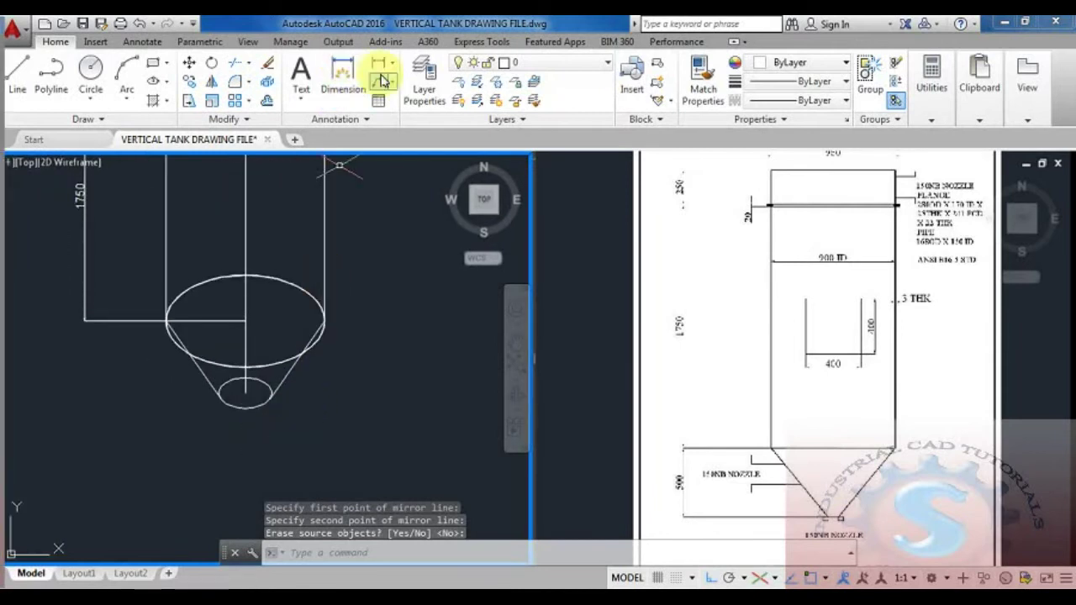
pyautogui.click(343, 74)
pyautogui.click(244, 330)
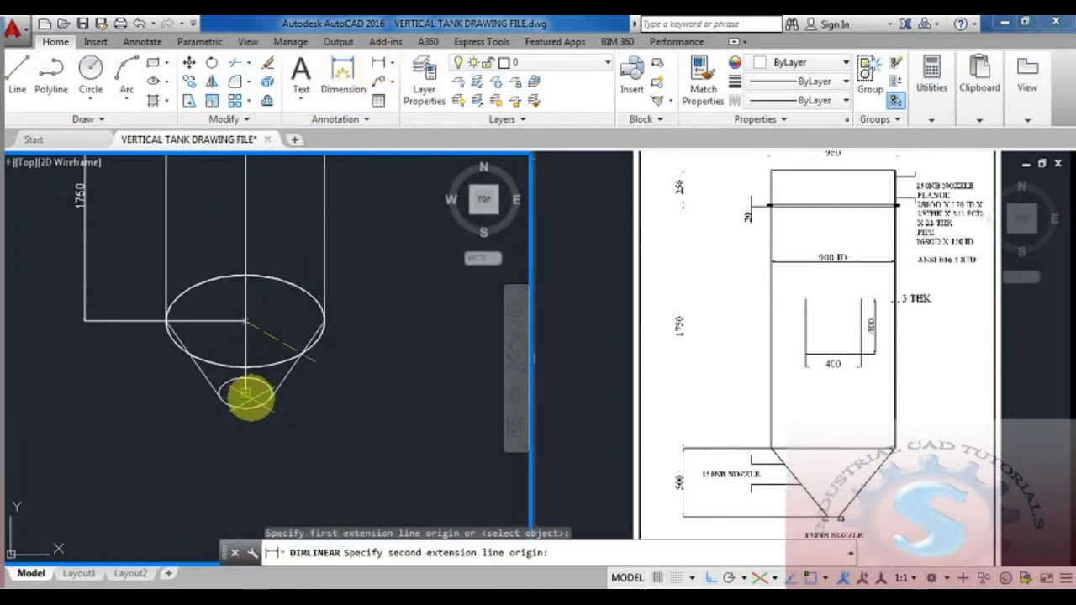
pyautogui.click(247, 392)
pyautogui.click(82, 392)
pyautogui.scroll(-2, 163, 407)
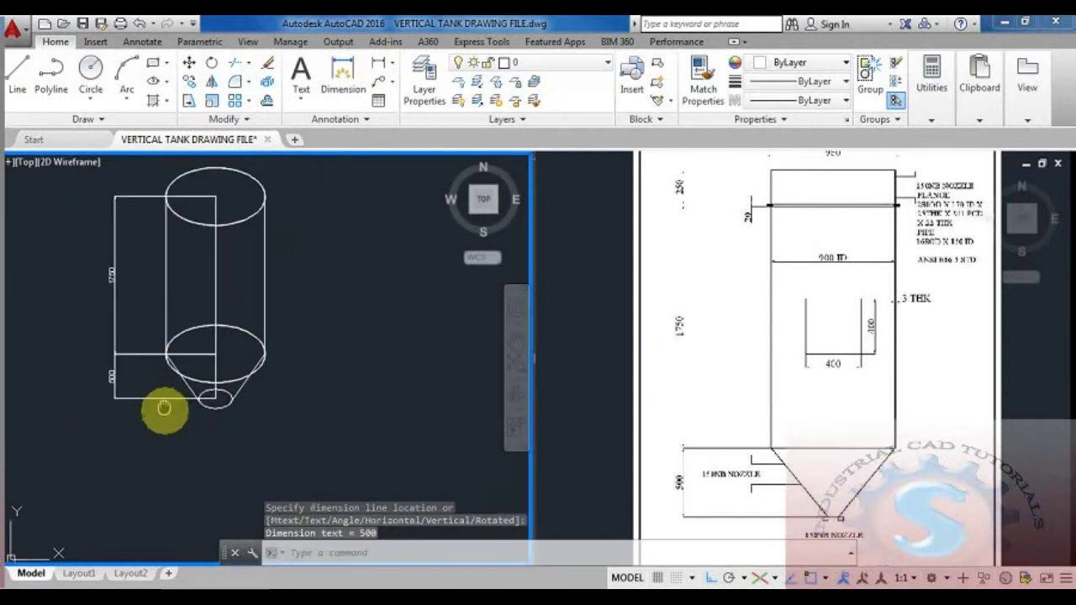
pyautogui.scroll(2, 168, 382)
pyautogui.moveTo(211, 428); pyautogui.dragTo(199, 412, button='middle')
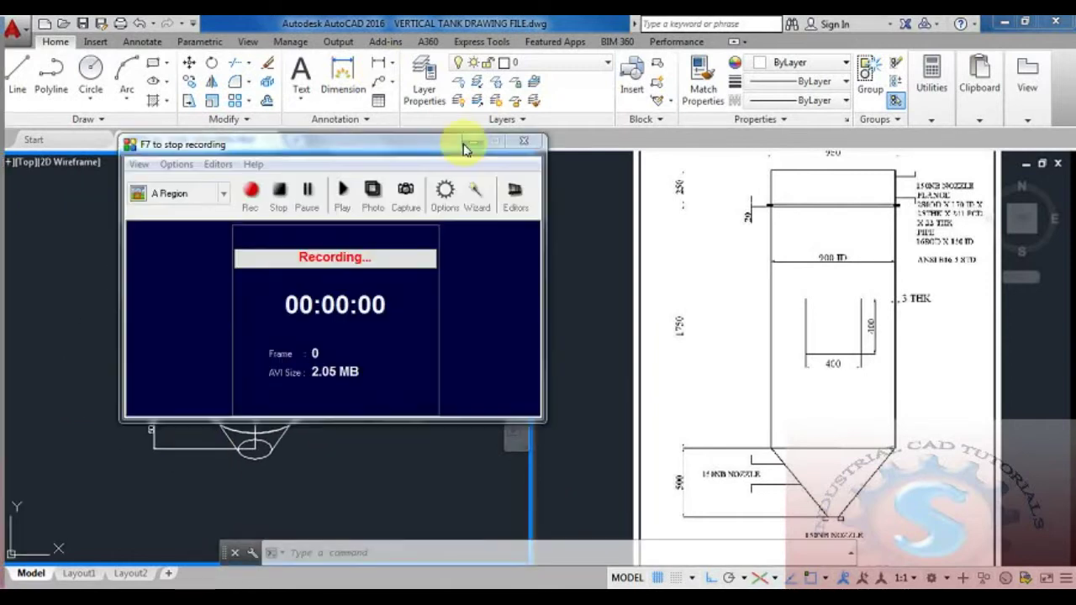
pyautogui.click(471, 143)
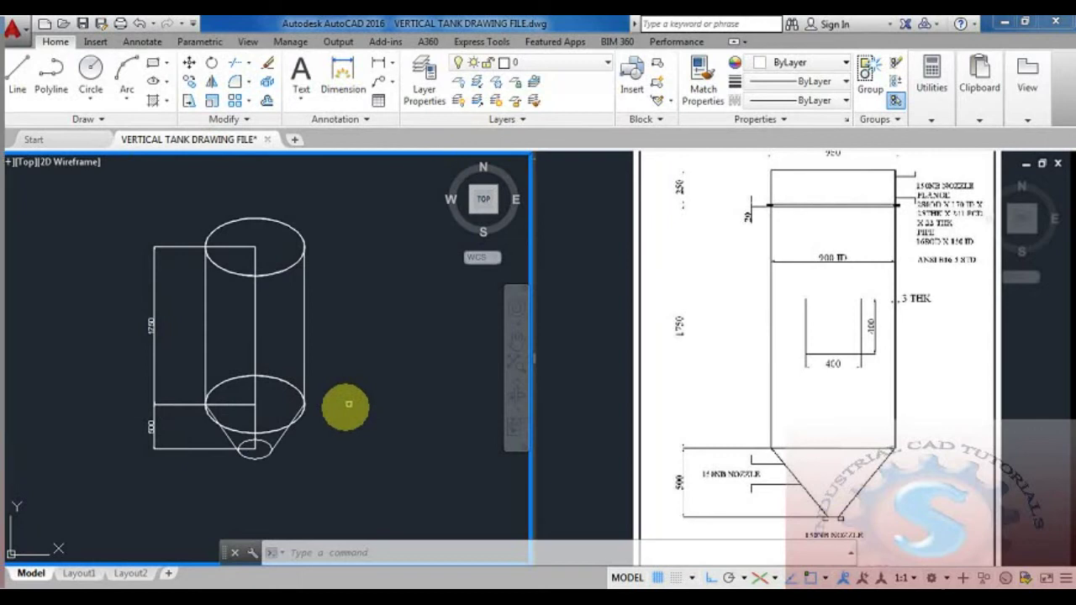
pyautogui.moveTo(351, 393)
pyautogui.mouseDown(button='middle')
pyautogui.moveTo(354, 410)
pyautogui.moveTo(365, 393)
pyautogui.moveTo(343, 353)
pyautogui.moveTo(377, 354)
pyautogui.mouseUp(button='middle')
pyautogui.press('F7')
pyautogui.press('Escape')
pyautogui.scroll(2, 348, 353)
pyautogui.scroll(-2, 348, 353)
pyautogui.scroll(3, 348, 360)
pyautogui.scroll(-3, 348, 360)
pyautogui.scroll(2, 353, 353)
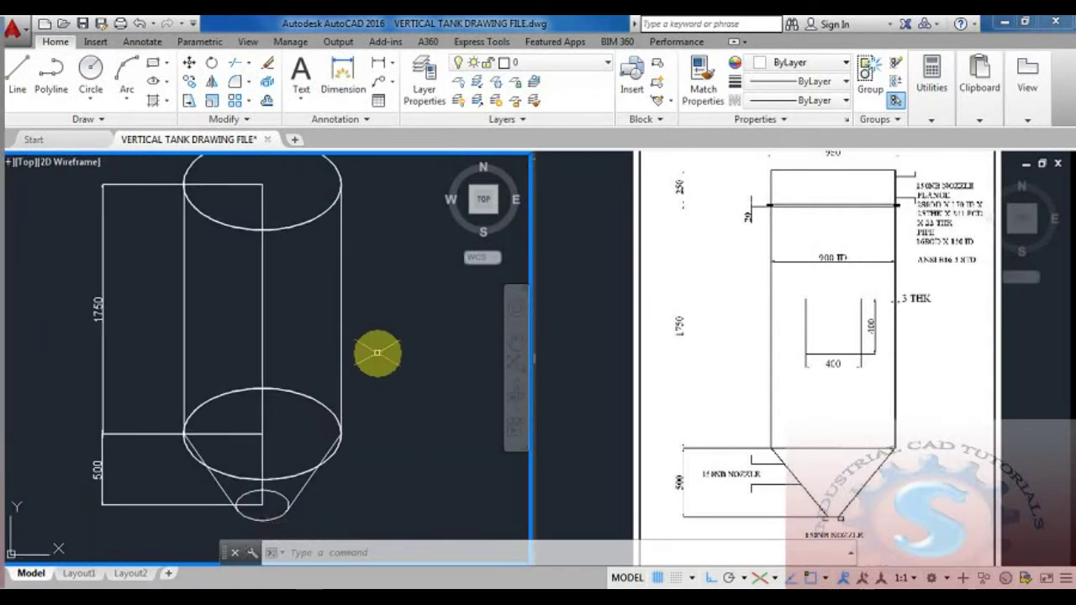
pyautogui.moveTo(377, 353)
pyautogui.mouseDown(button='middle')
pyautogui.moveTo(370, 375)
pyautogui.moveTo(365, 358)
pyautogui.moveTo(349, 385)
pyautogui.moveTo(309, 385)
pyautogui.mouseUp(button='middle')
pyautogui.scroll(-2, 352, 366)
pyautogui.press('Escape')
pyautogui.press('Escape')
pyautogui.press('Escape')
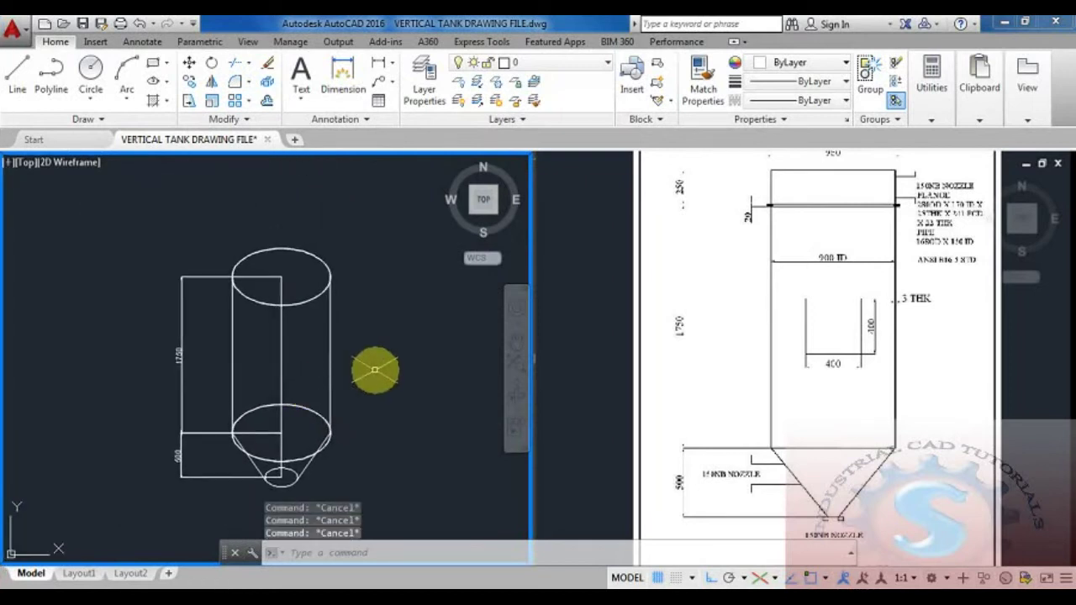
pyautogui.scroll(2, 336, 353)
pyautogui.scroll(-2, 319, 340)
pyautogui.scroll(4, 309, 434)
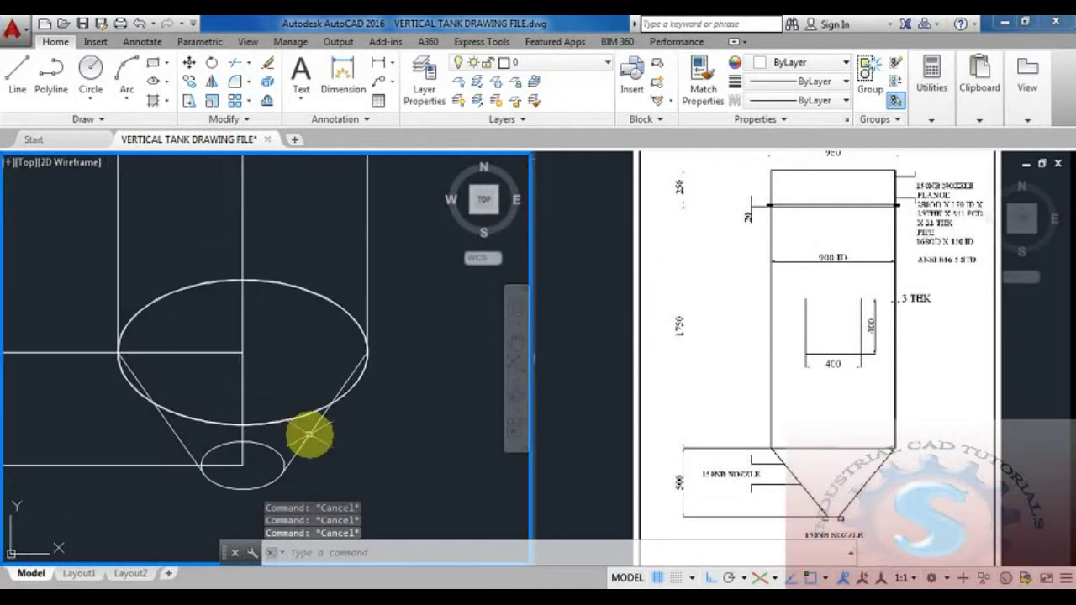
# Step: Offset the cone's right and left sloping side lines outward by 3 to show the plate thickness
pyautogui.scroll(2, 335, 455)
pyautogui.moveTo(335, 455); pyautogui.dragTo(330, 424, button='middle')
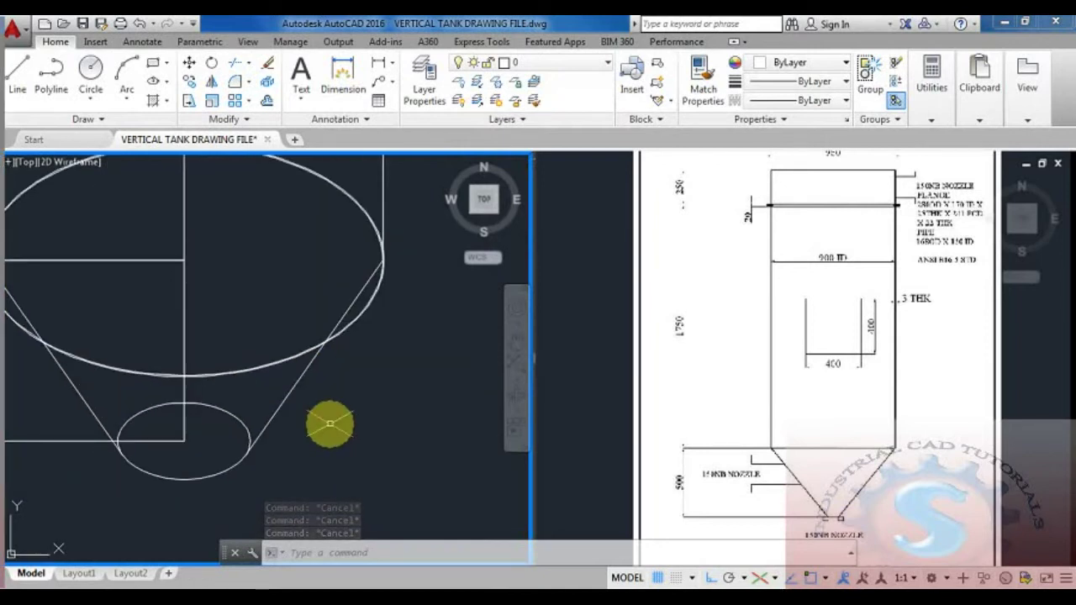
pyautogui.scroll(-2, 329, 423)
pyautogui.write('o')
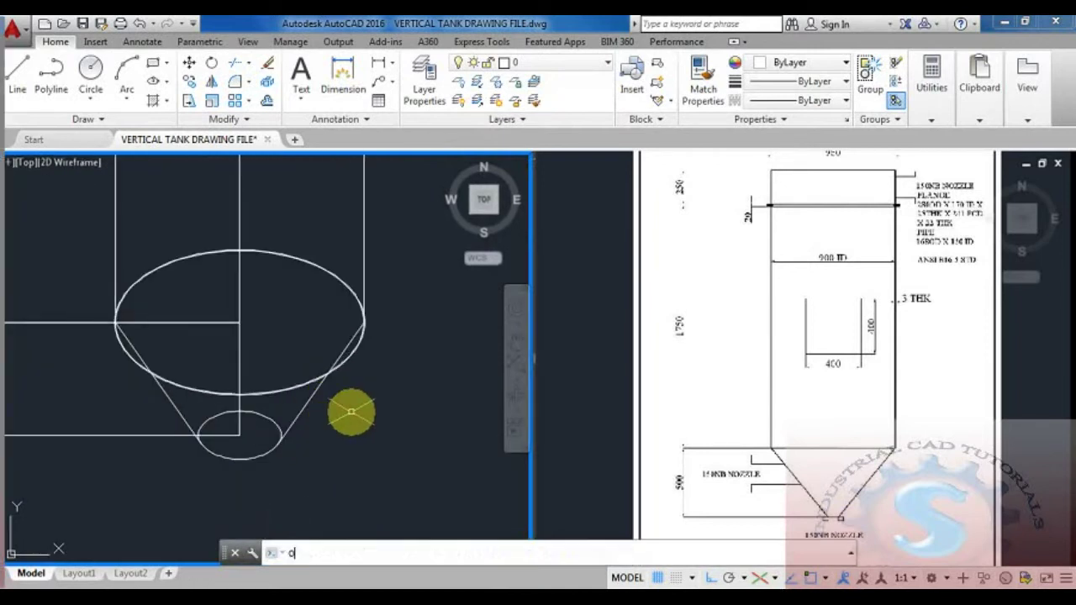
pyautogui.press('Return')
pyautogui.write('3')
pyautogui.press('Return')
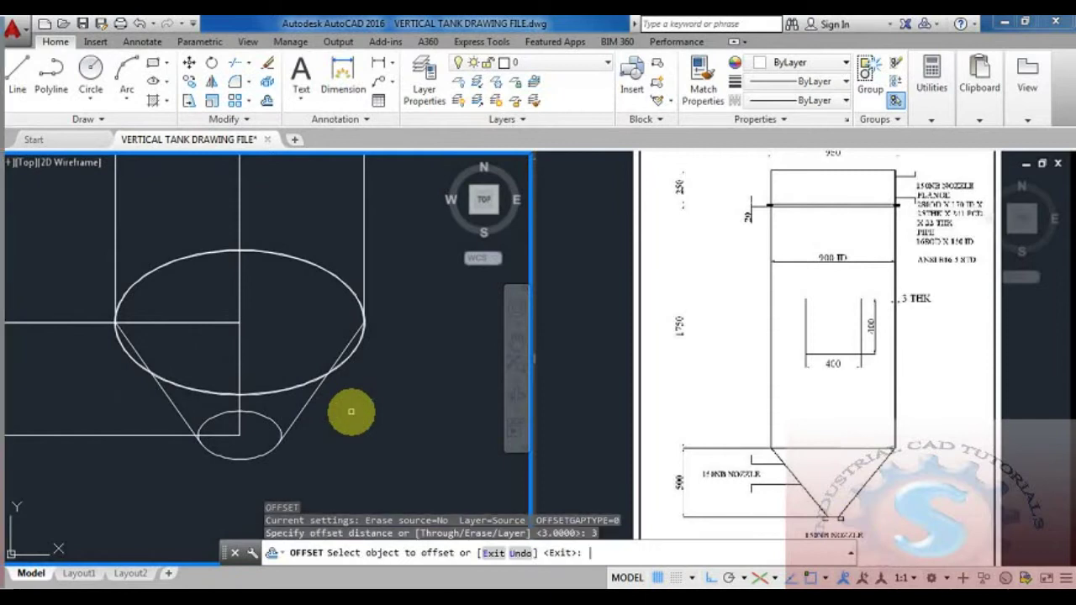
pyautogui.click(308, 405)
pyautogui.click(179, 423)
pyautogui.click(169, 424)
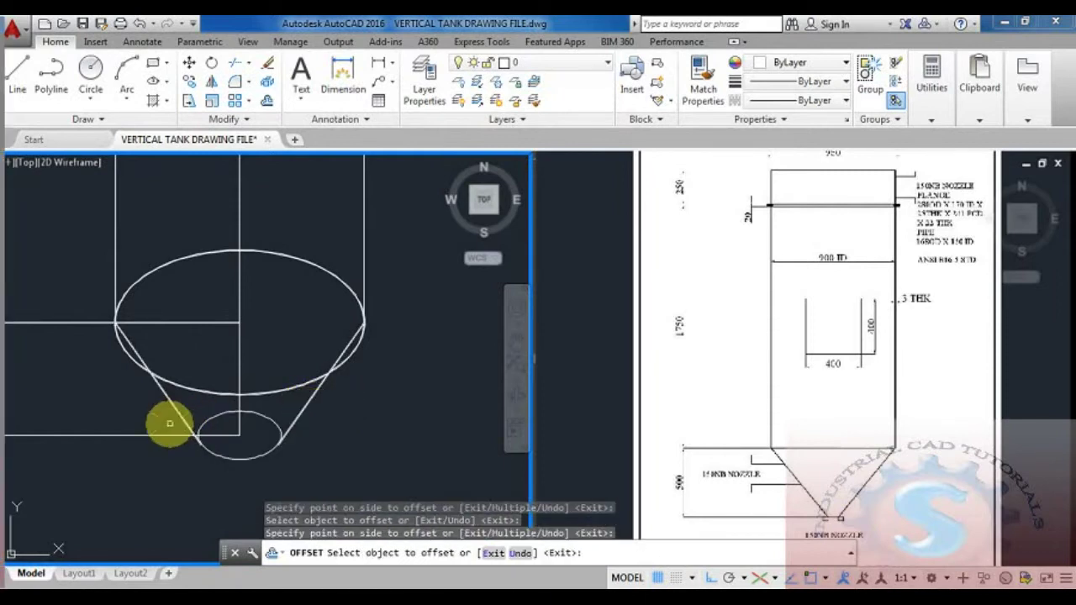
# Step: Offset the small isometric circle at the cone's lower end outward by 3
pyautogui.click(216, 457)
pyautogui.scroll(2, 216, 456)
pyautogui.scroll(-4, 224, 459)
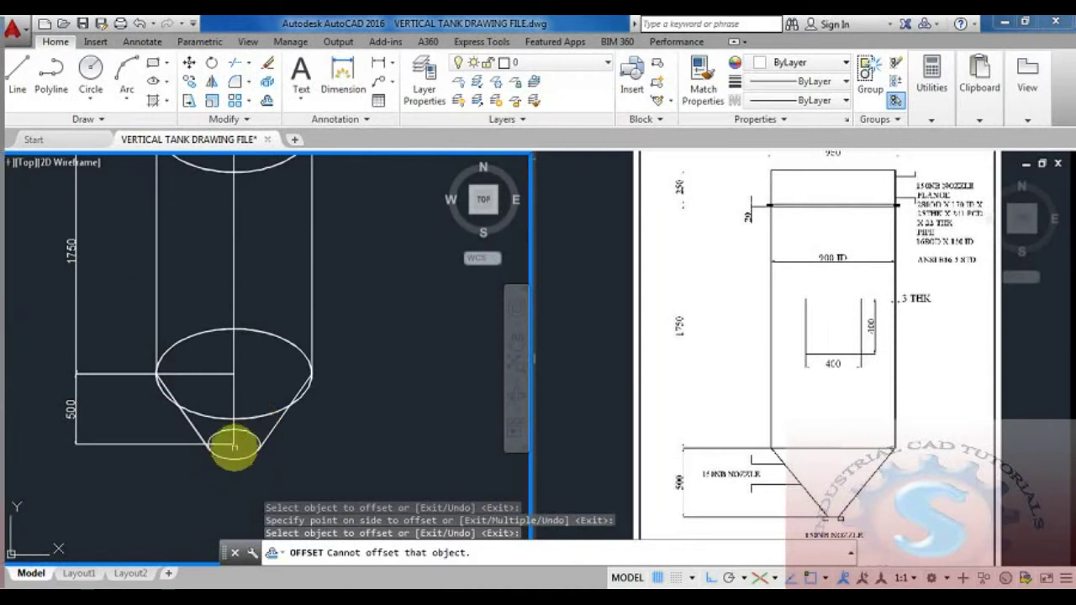
pyautogui.click(231, 452)
pyautogui.scroll(-2, 252, 422)
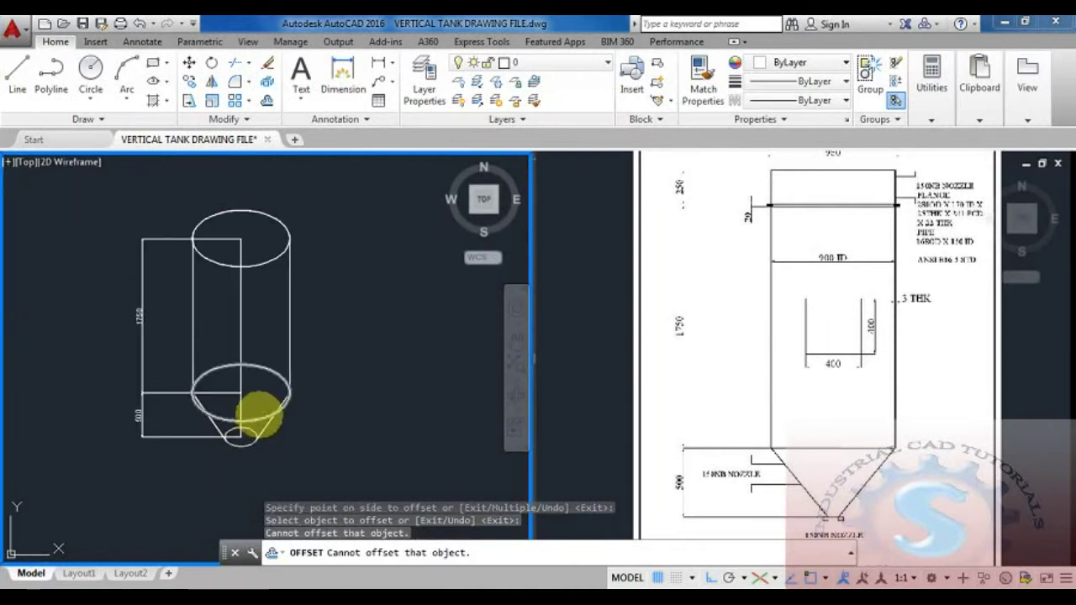
pyautogui.moveTo(276, 388)
pyautogui.mouseDown(button='middle')
pyautogui.moveTo(280, 414)
pyautogui.moveTo(254, 424)
pyautogui.moveTo(277, 390)
pyautogui.mouseUp(button='middle')
pyautogui.scroll(2, 257, 417)
pyautogui.scroll(4, 250, 451)
pyautogui.scroll(-4, 250, 452)
pyautogui.scroll(2, 250, 451)
pyautogui.moveTo(250, 451); pyautogui.dragTo(231, 469, button='middle')
pyautogui.scroll(-2, 232, 464)
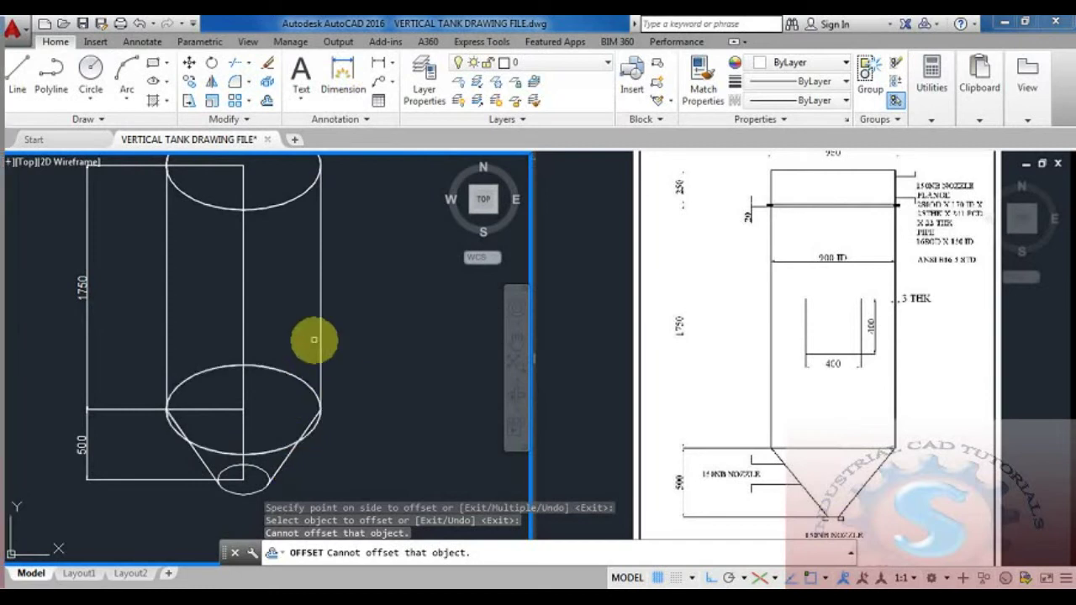
pyautogui.scroll(6, 313, 338)
pyautogui.scroll(-5, 335, 344)
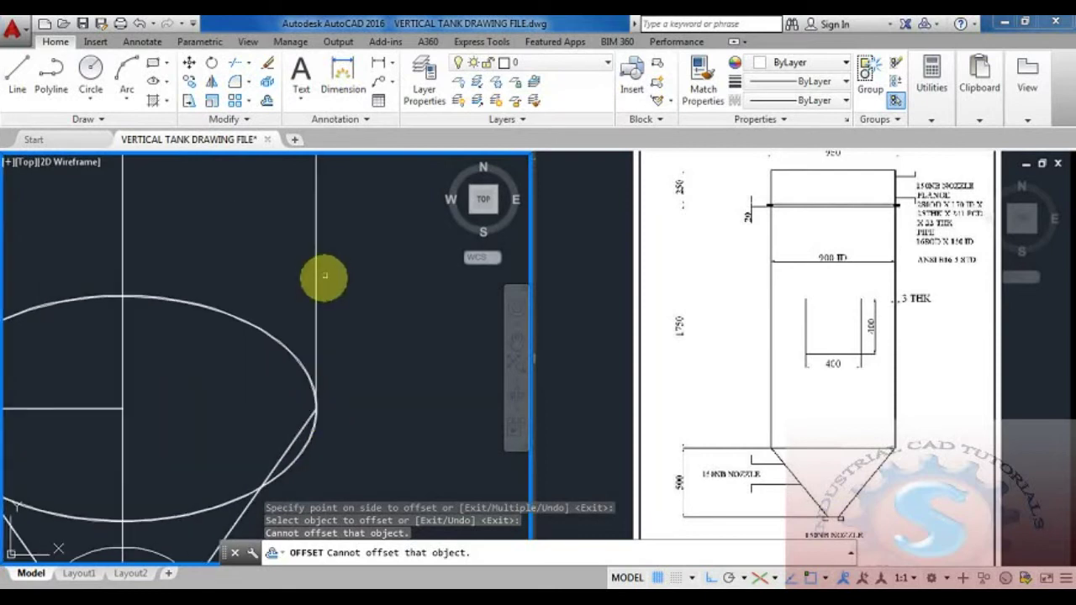
pyautogui.scroll(5, 312, 457)
pyautogui.scroll(-5, 284, 361)
pyautogui.scroll(-3, 256, 405)
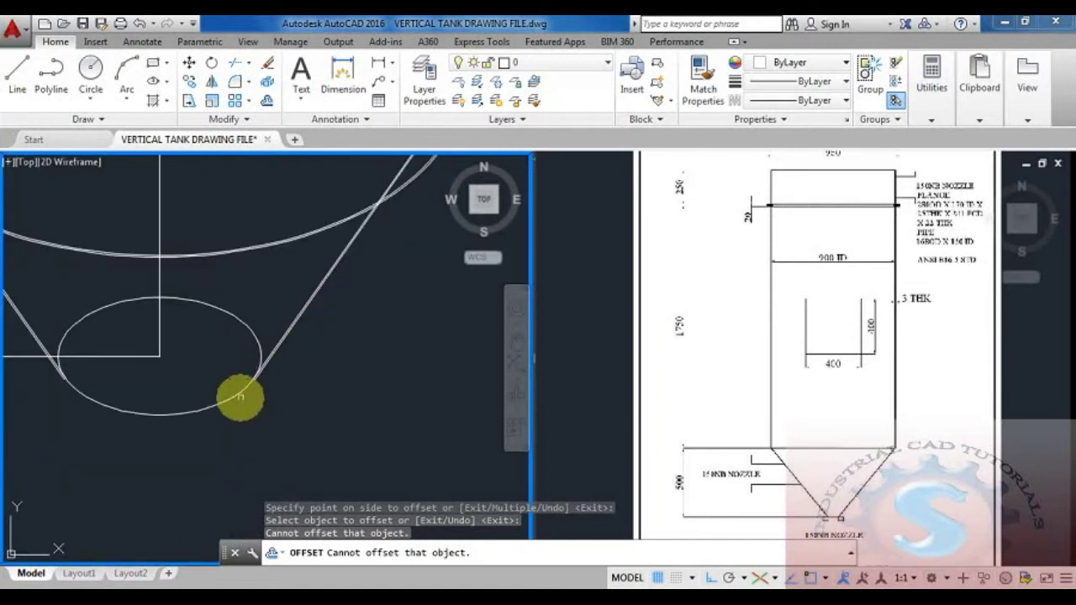
pyautogui.scroll(2, 241, 396)
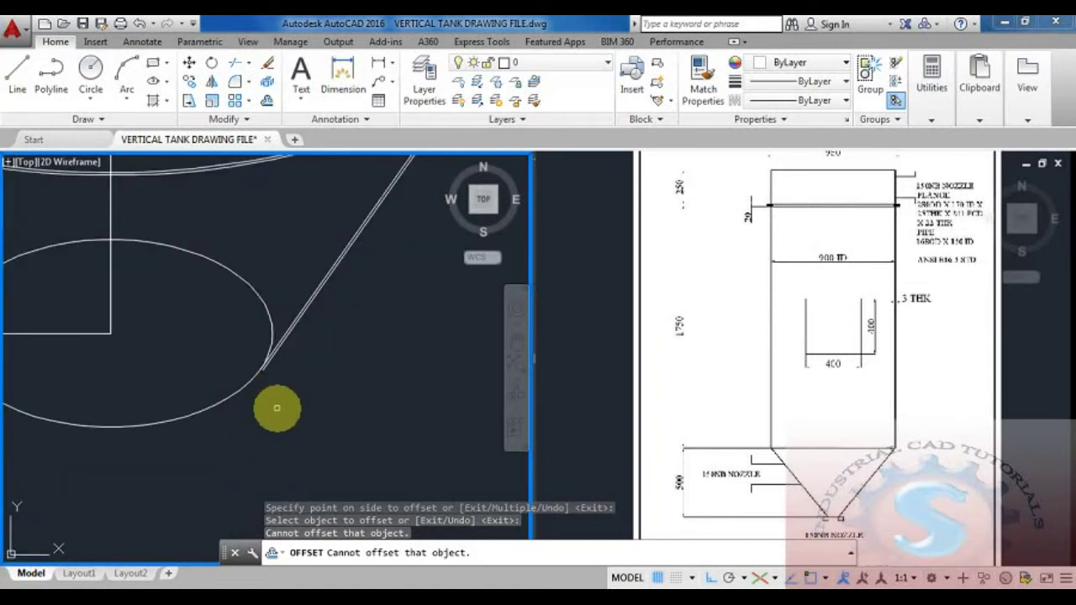
pyautogui.click(240, 397)
pyautogui.click(247, 404)
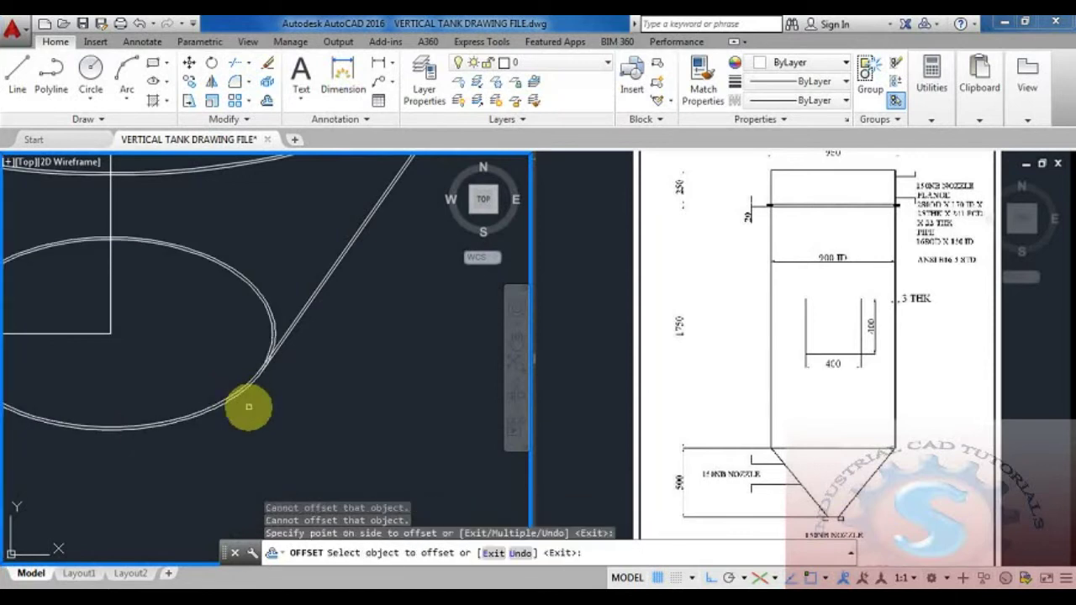
# Step: Offset the shell's right and left vertical side lines outward by 3
pyautogui.scroll(-2, 172, 400)
pyautogui.scroll(-2, 139, 397)
pyautogui.moveTo(140, 397); pyautogui.dragTo(177, 480, button='middle')
pyautogui.click(175, 474)
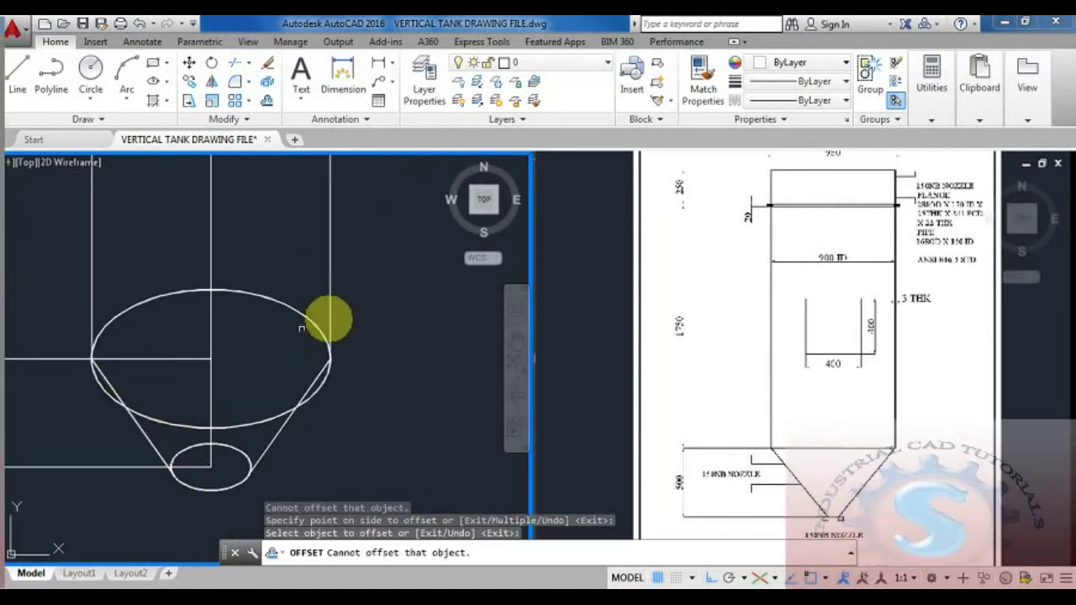
pyautogui.scroll(5, 332, 322)
pyautogui.scroll(-2, 312, 341)
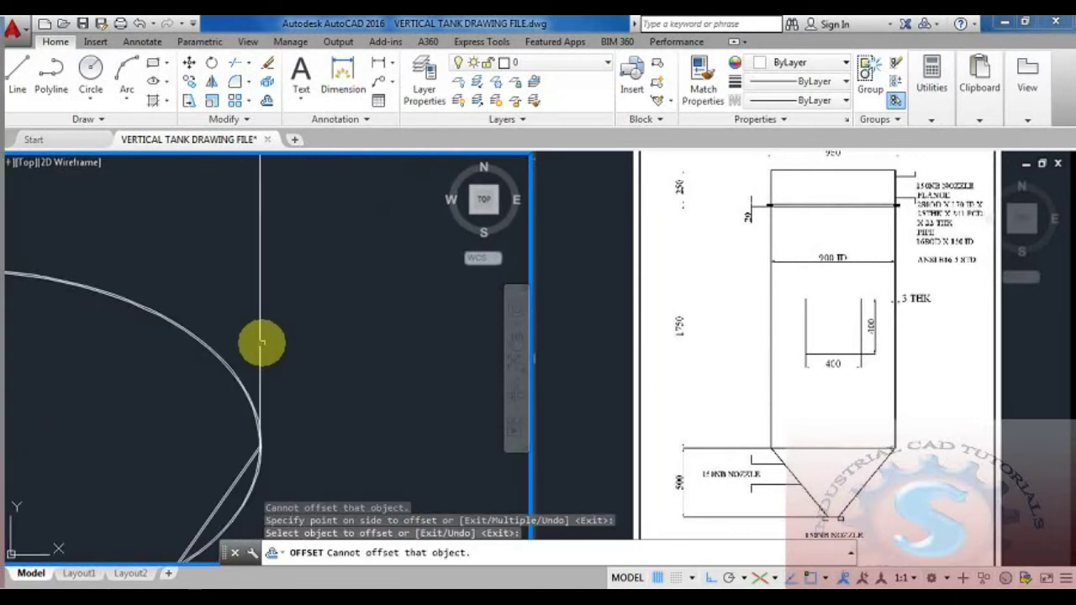
pyautogui.click(262, 338)
pyautogui.click(263, 337)
pyautogui.scroll(-4, 373, 361)
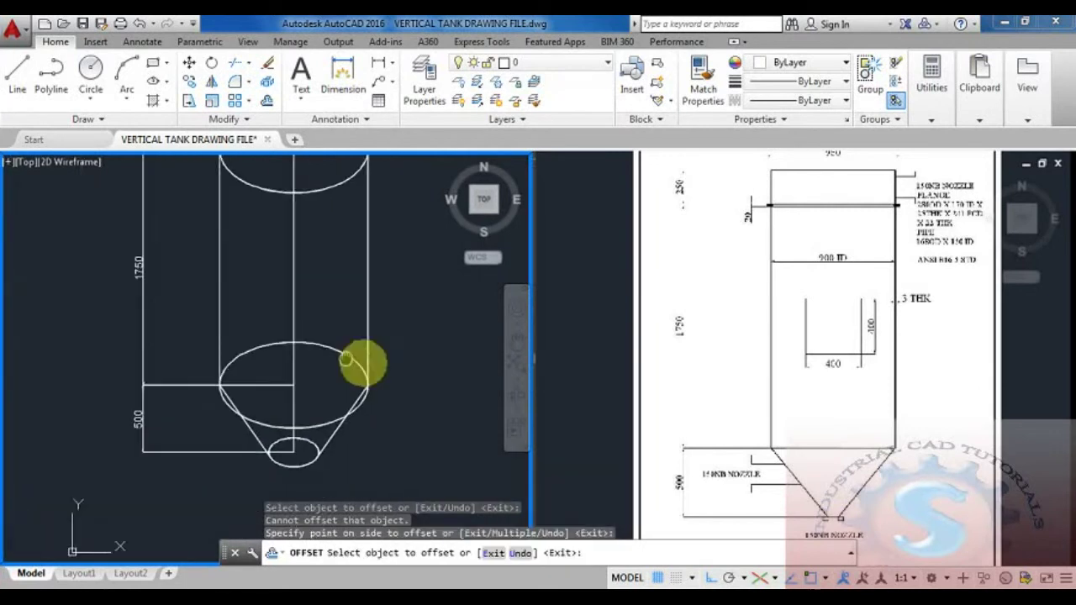
pyautogui.scroll(3, 259, 325)
pyautogui.click(232, 338)
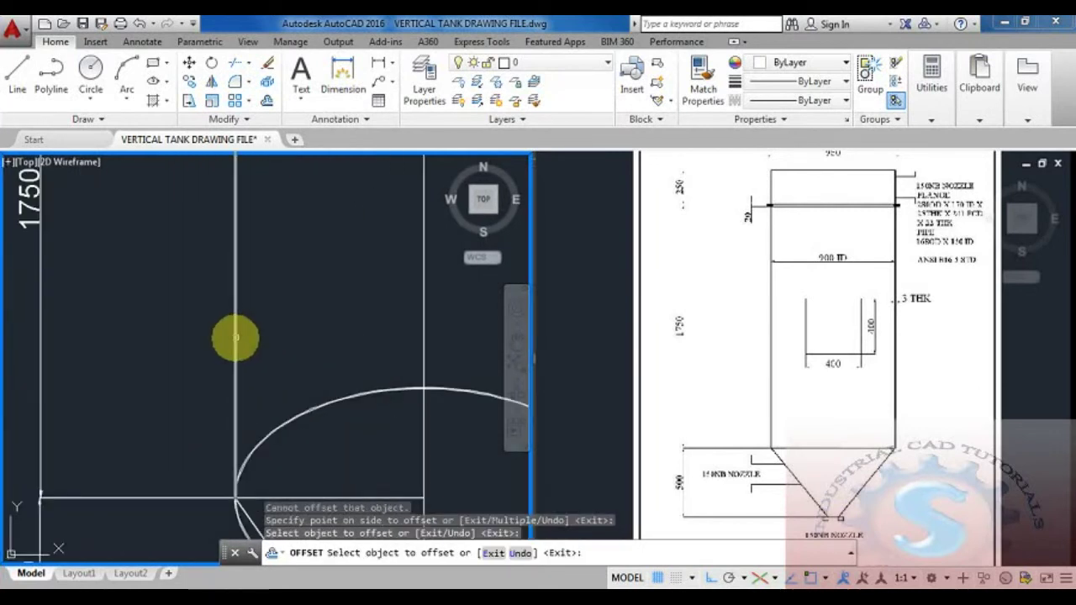
pyautogui.click(236, 338)
pyautogui.click(228, 339)
pyautogui.scroll(-5, 264, 367)
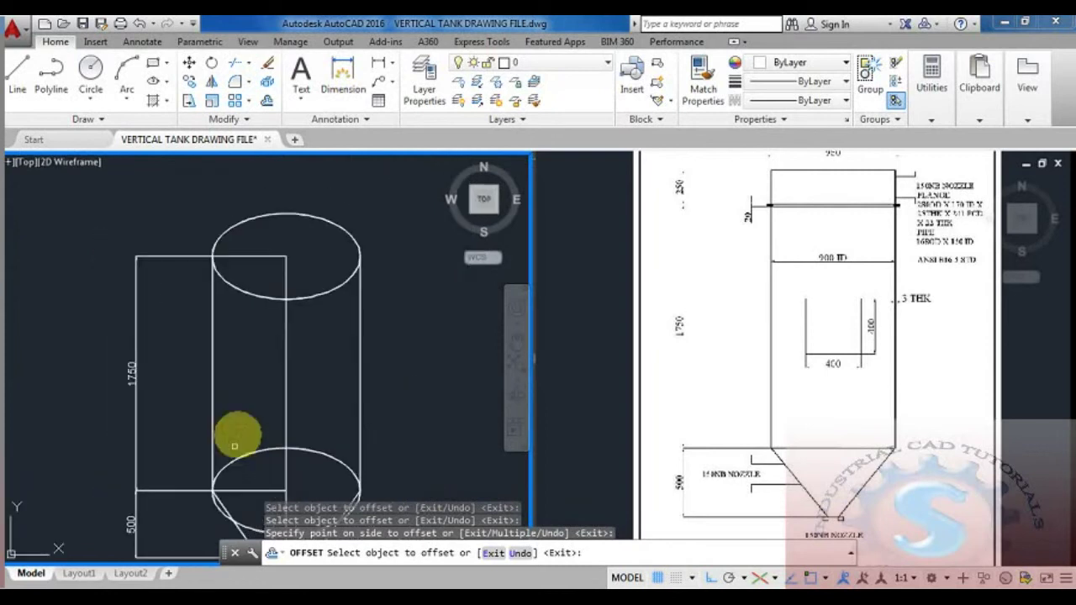
pyautogui.moveTo(256, 323); pyautogui.dragTo(249, 295, button='middle')
pyautogui.scroll(2, 278, 405)
pyautogui.moveTo(294, 375)
pyautogui.mouseDown(button='middle')
pyautogui.moveTo(301, 401)
pyautogui.moveTo(330, 325)
pyautogui.moveTo(319, 388)
pyautogui.mouseUp(button='middle')
pyautogui.press('Escape')
pyautogui.press('Escape')
# Step: Draw an isometric circle of diameter 960 on the top isoplane, centred on the shell's top circle
pyautogui.scroll(-2, 326, 348)
pyautogui.scroll(2, 320, 348)
pyautogui.scroll(-2, 331, 323)
pyautogui.scroll(2, 326, 351)
pyautogui.scroll(2, 328, 361)
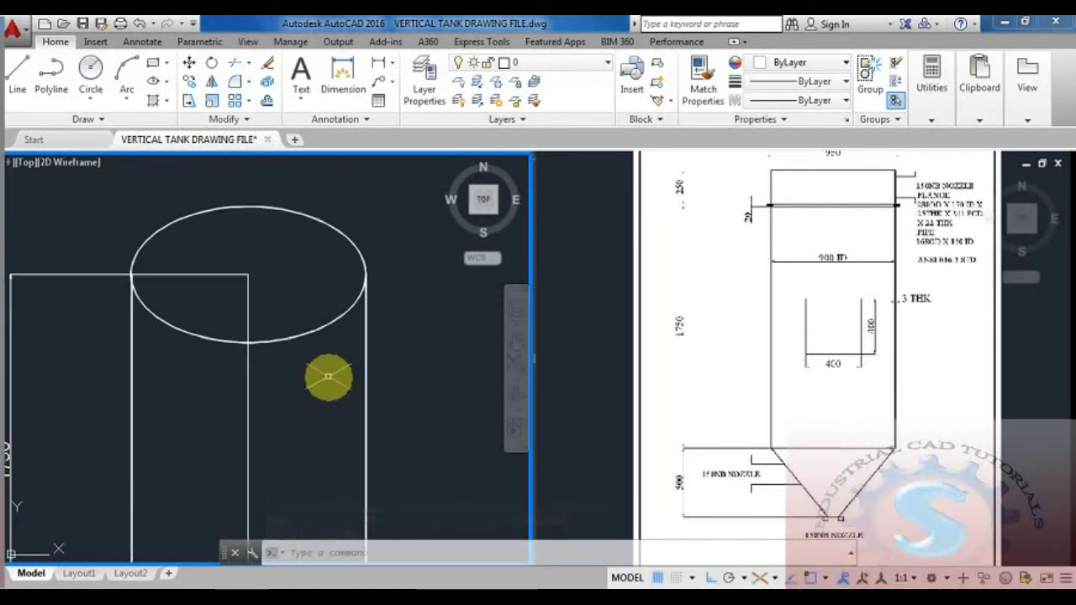
pyautogui.write('OFFSET')
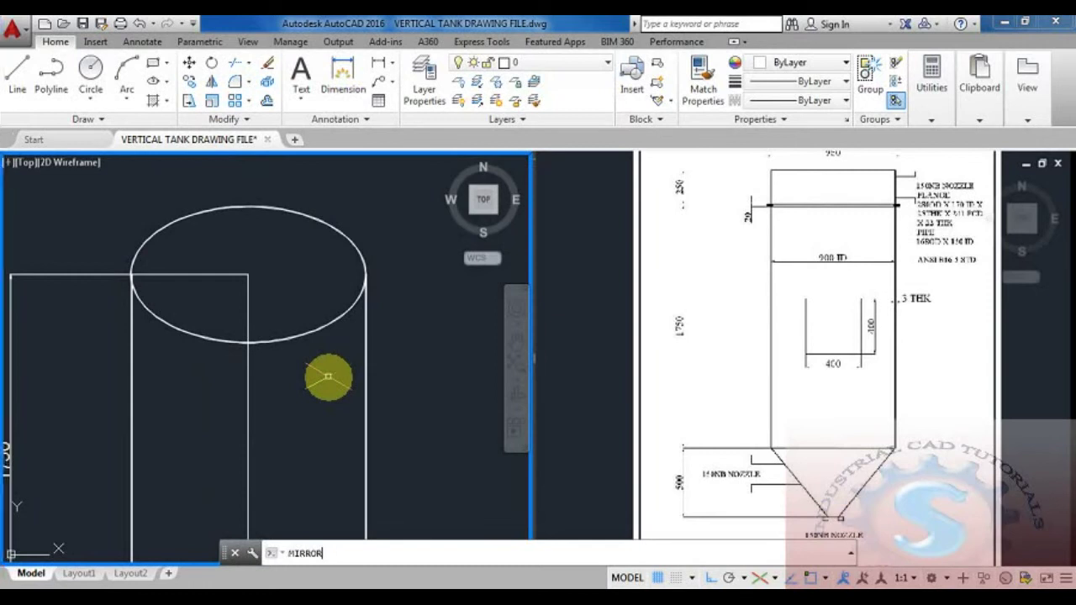
pyautogui.press('Return')
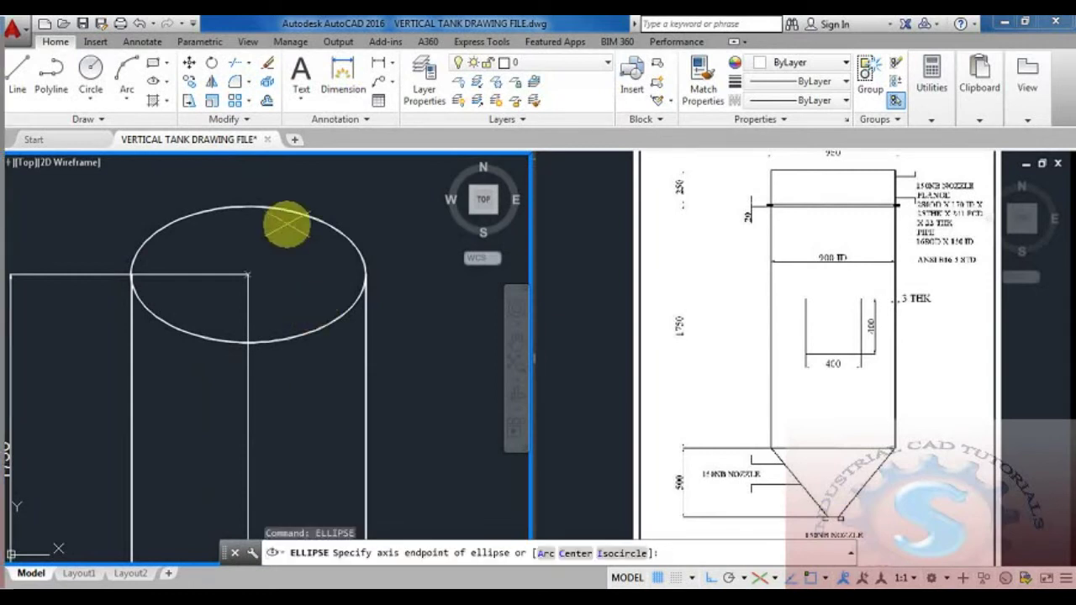
pyautogui.press('Return')
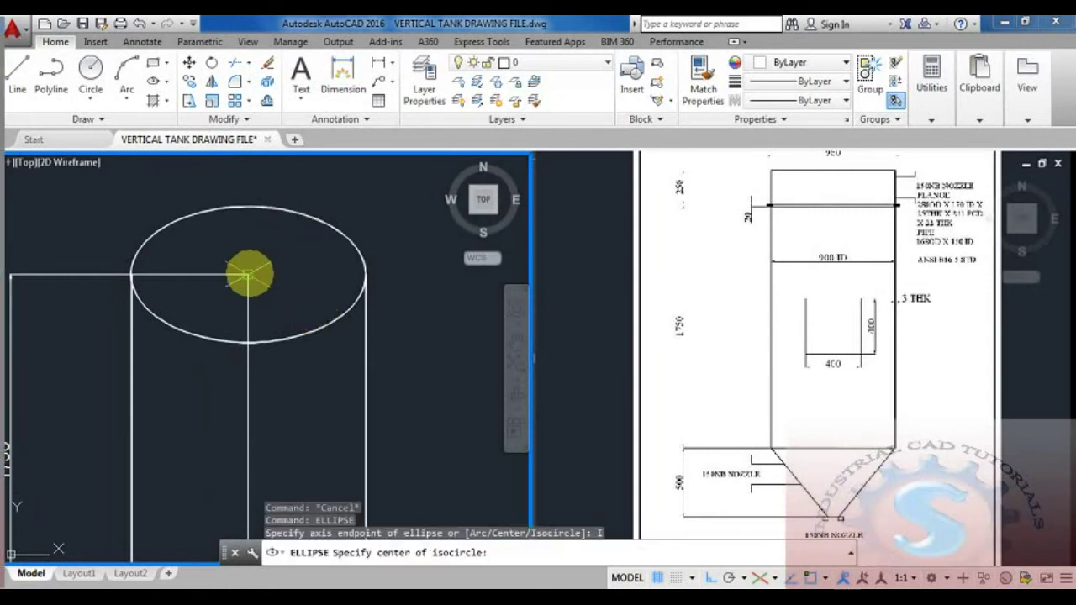
pyautogui.click(249, 273)
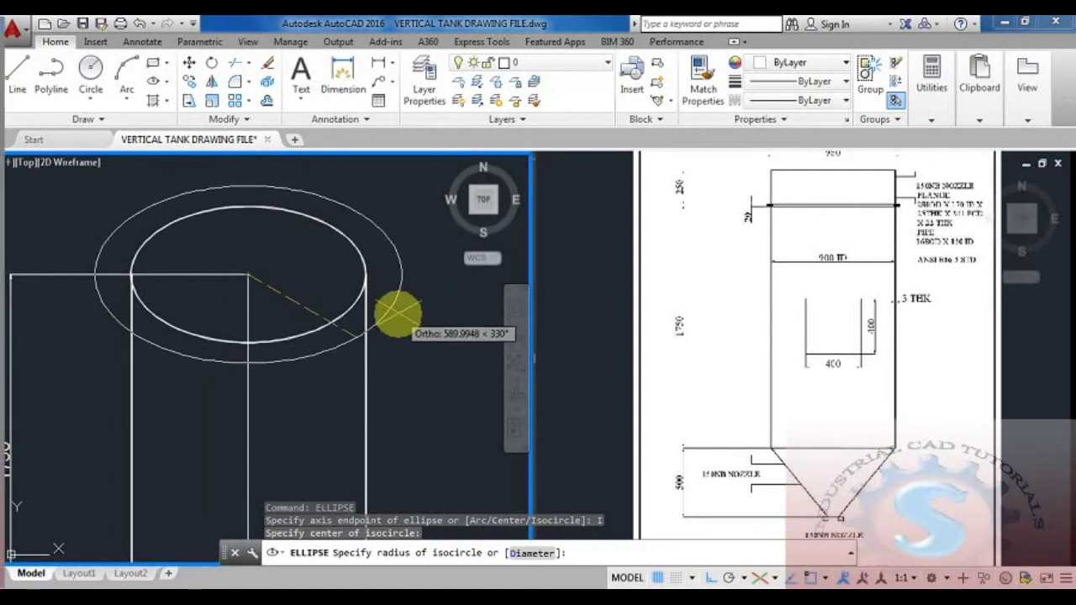
pyautogui.press('Return')
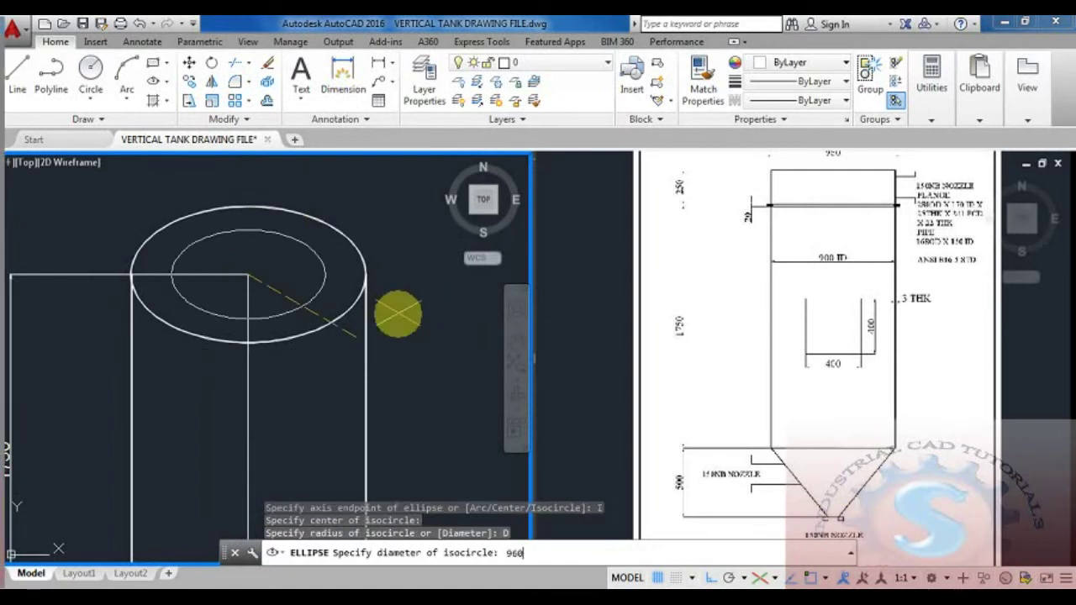
pyautogui.press('Return')
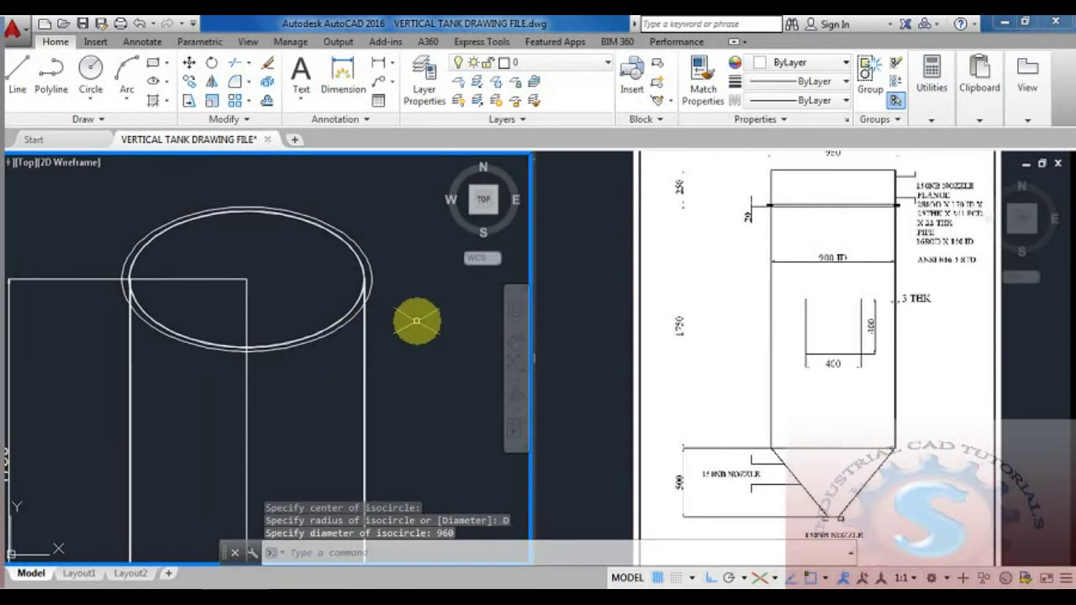
pyautogui.press('Escape')
pyautogui.press('Escape')
# Step: Draw a 250 long vertical line upward from the centre of the shell's top circle, using the right isoplane
pyautogui.write('l')
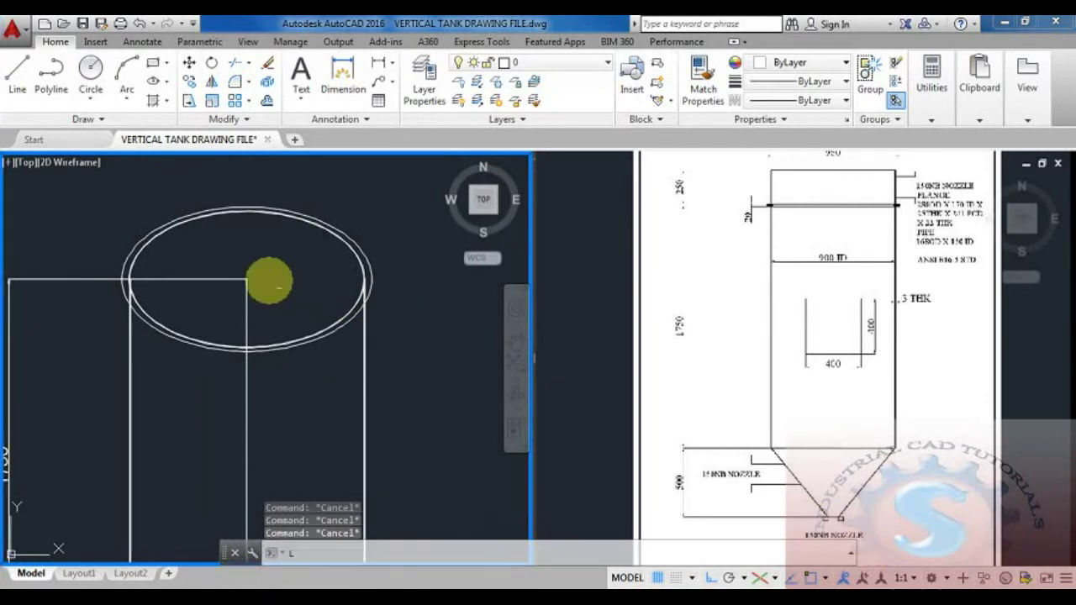
pyautogui.press('Return')
pyautogui.click(246, 279)
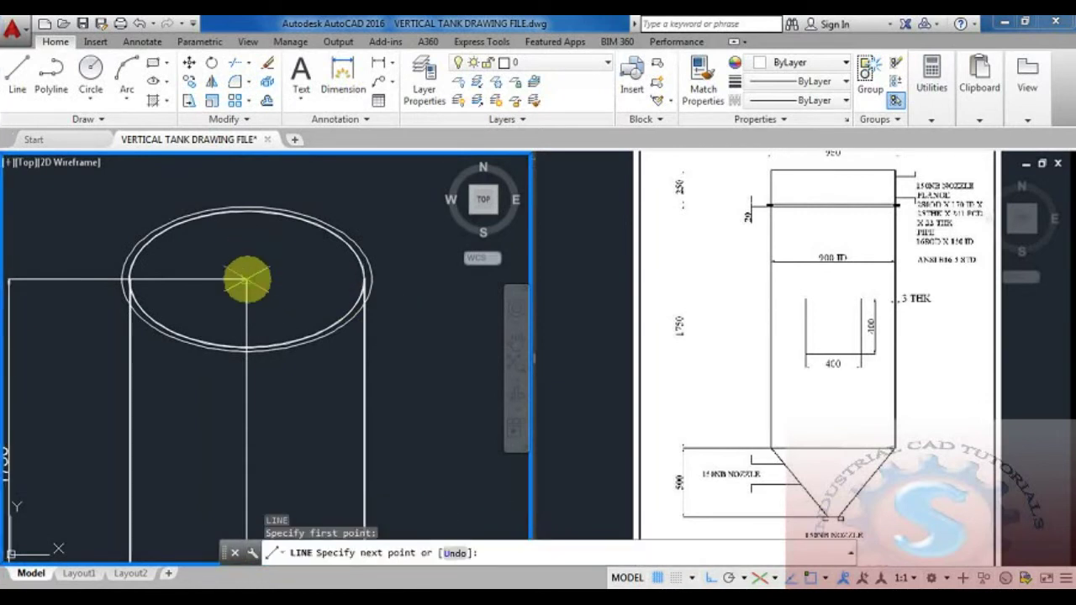
pyautogui.press('F5')
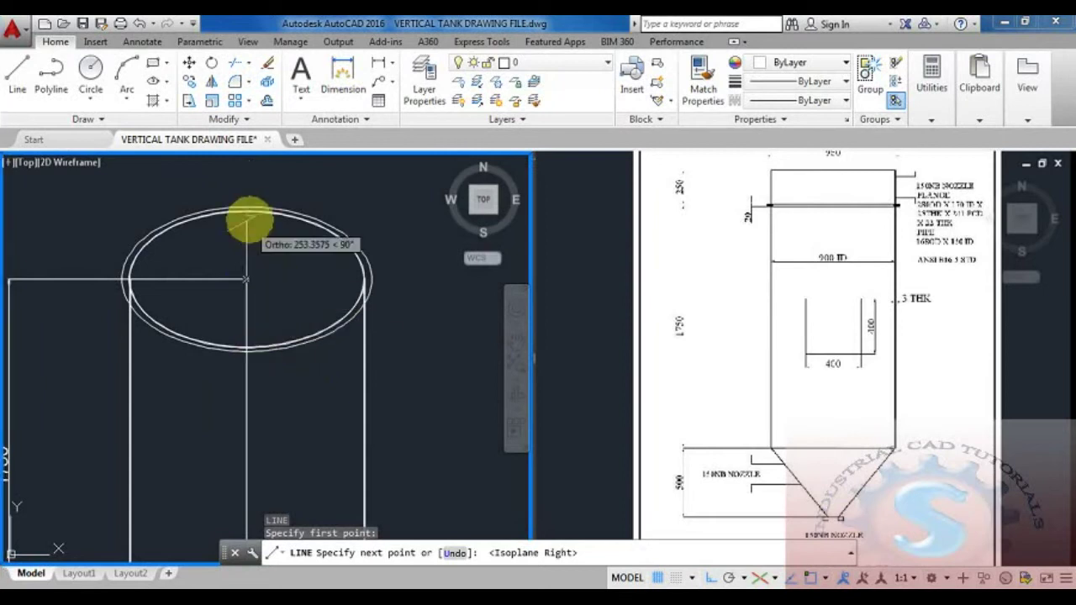
pyautogui.scroll(-2, 247, 245)
pyautogui.moveTo(247, 246); pyautogui.dragTo(239, 292, button='middle')
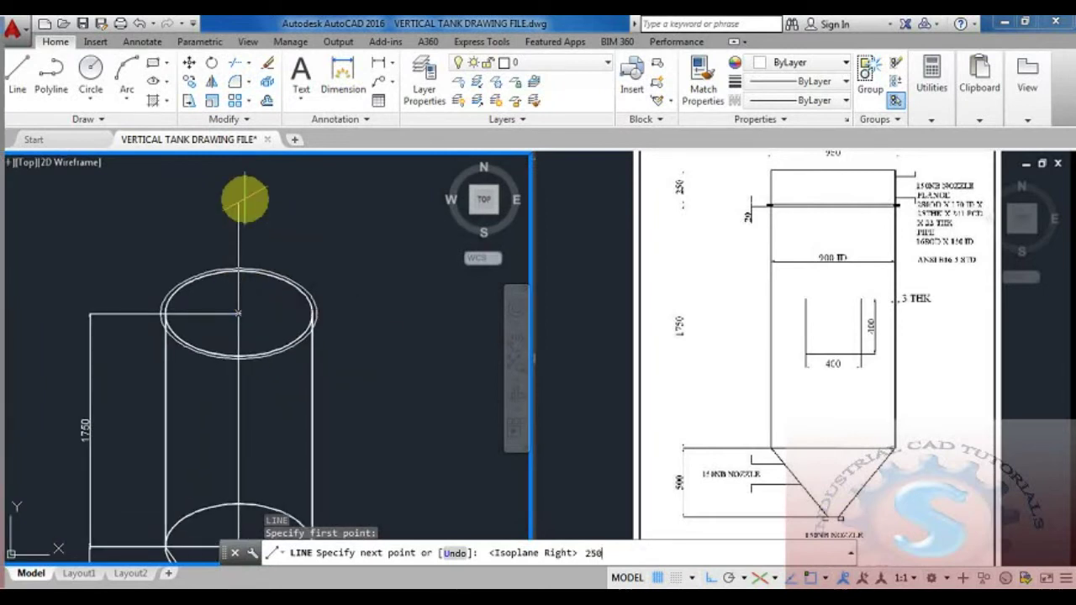
pyautogui.press('Return')
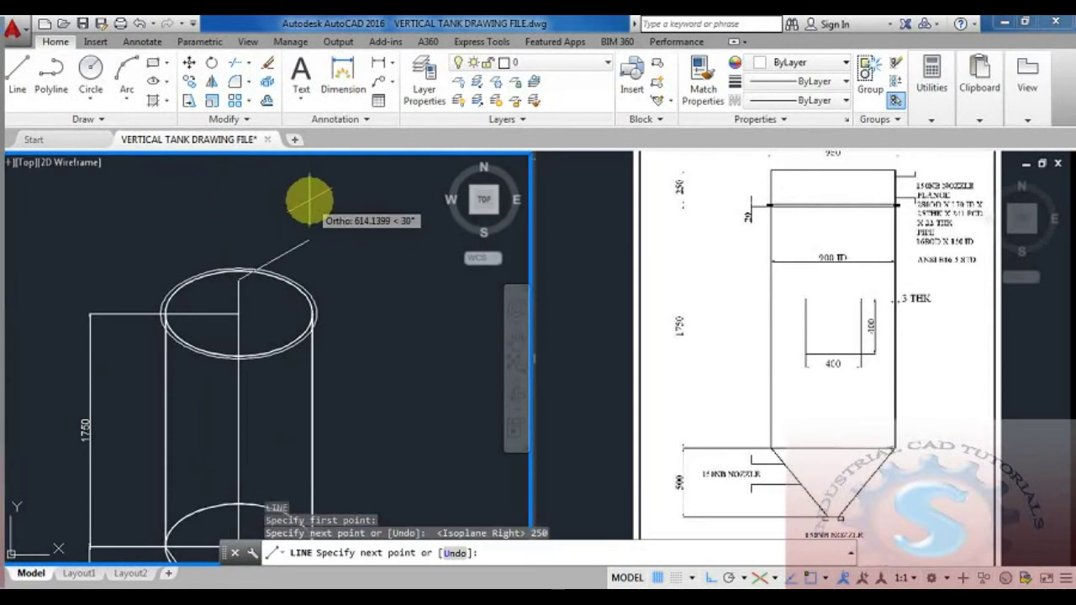
pyautogui.press('Escape')
# Step: Copy the shell's two top isometric circles from their centre to the upper end of the 250 vertical line
pyautogui.write('co')
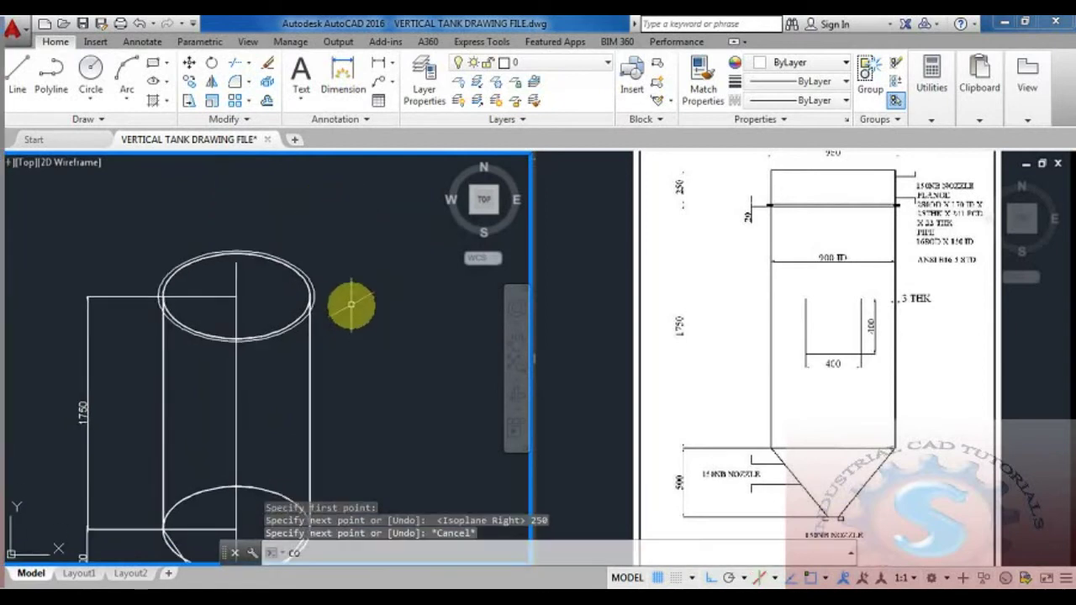
pyautogui.press('Return')
pyautogui.scroll(5, 235, 331)
pyautogui.click(304, 388)
pyautogui.scroll(-5, 278, 370)
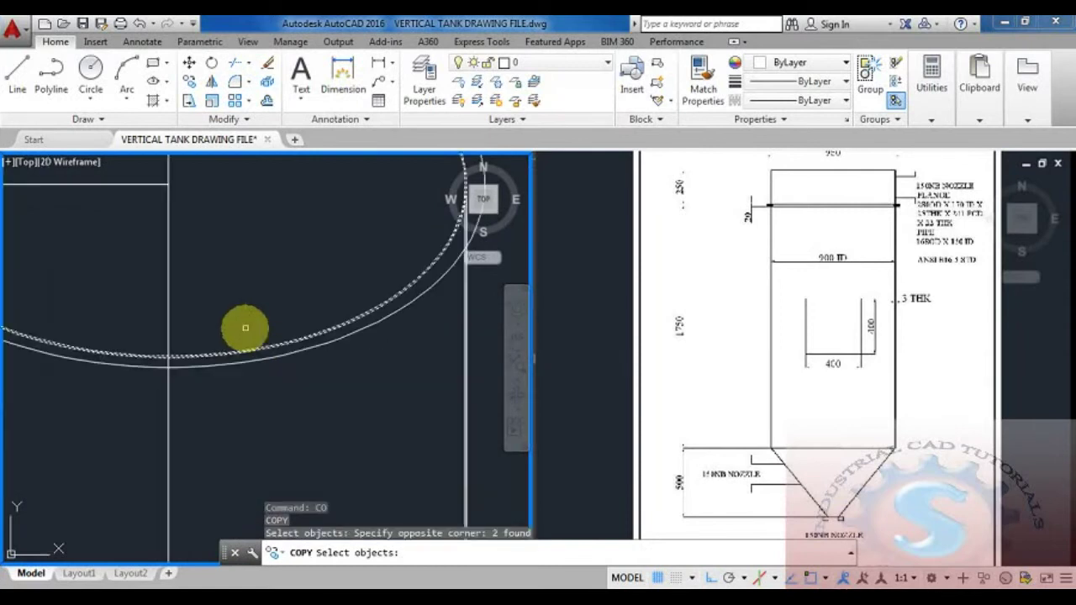
pyautogui.scroll(-5, 211, 397)
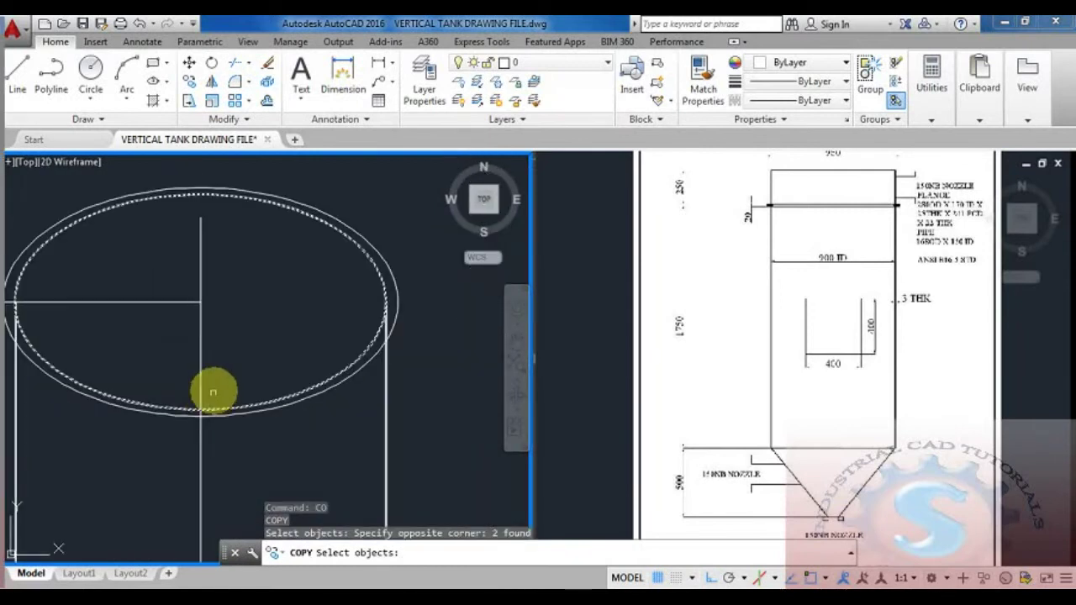
pyautogui.press('Return')
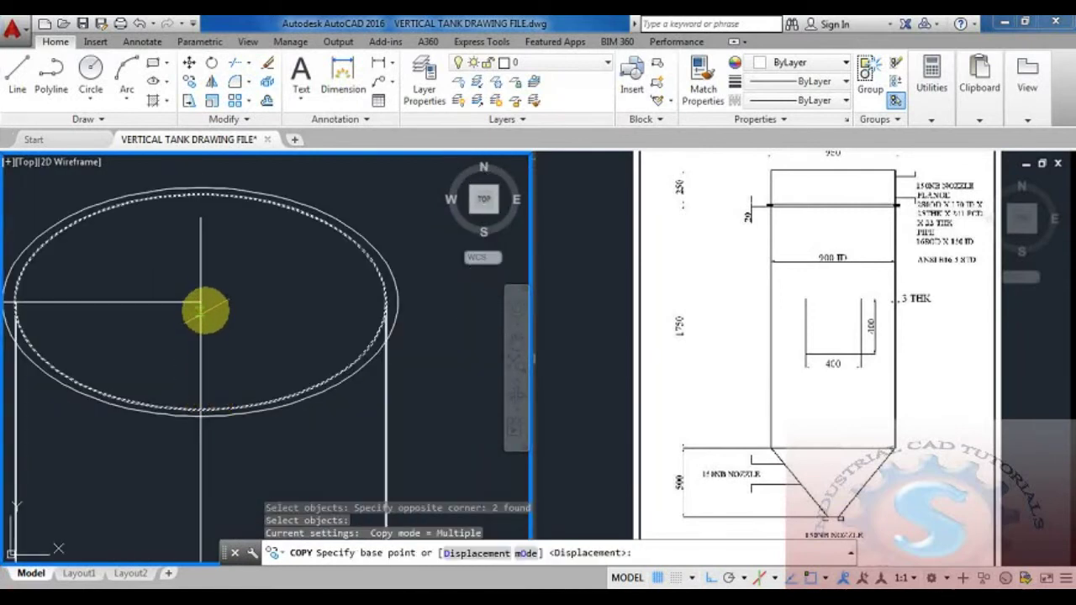
pyautogui.click(201, 304)
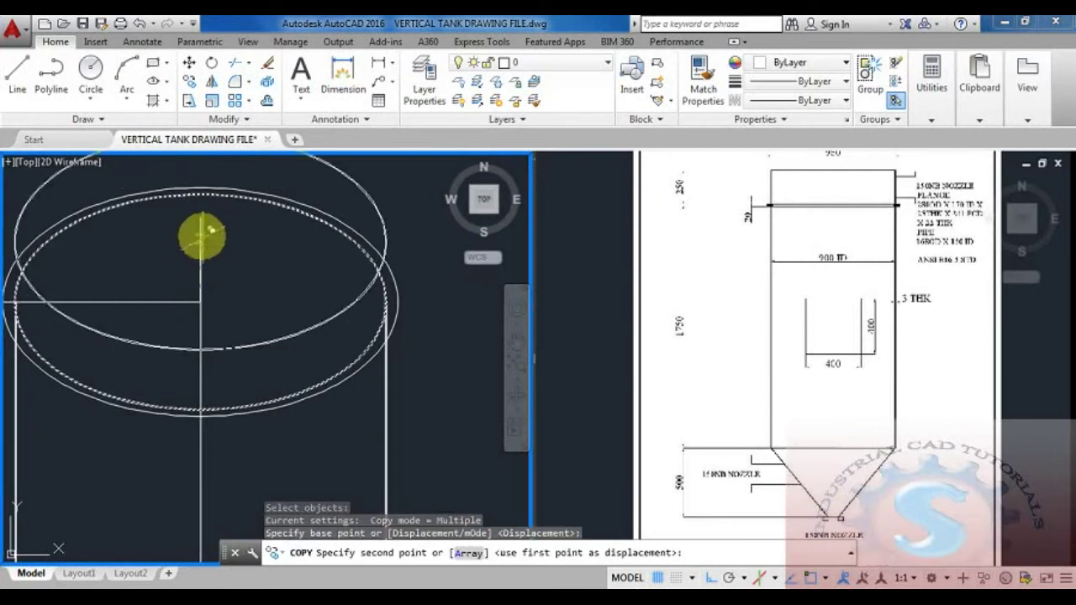
pyautogui.click(202, 222)
pyautogui.scroll(-5, 214, 240)
pyautogui.scroll(6, 223, 248)
pyautogui.press('Escape')
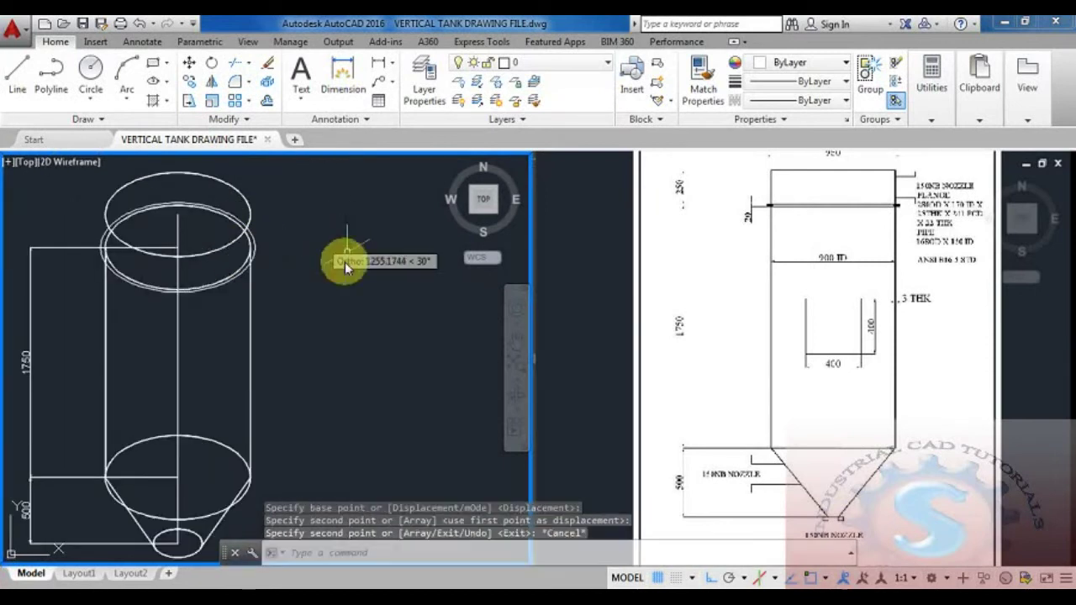
# Step: Draw a vertical line joining the right edges of the shell's top circle and the copied upper circle
pyautogui.write('l')
pyautogui.press('Return')
pyautogui.scroll(4, 281, 374)
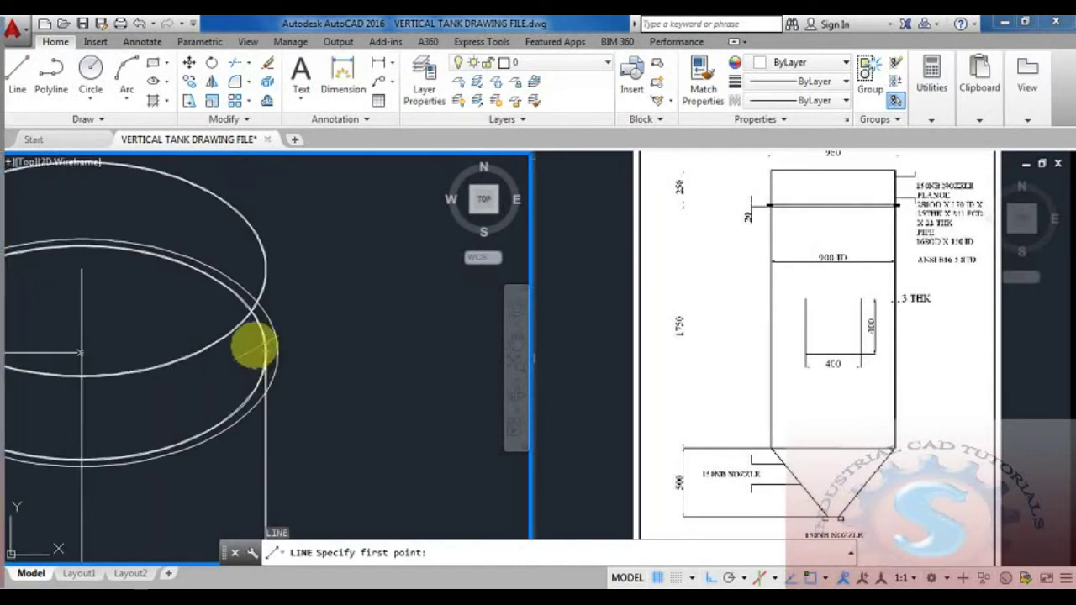
pyautogui.click(290, 346)
pyautogui.scroll(3, 285, 404)
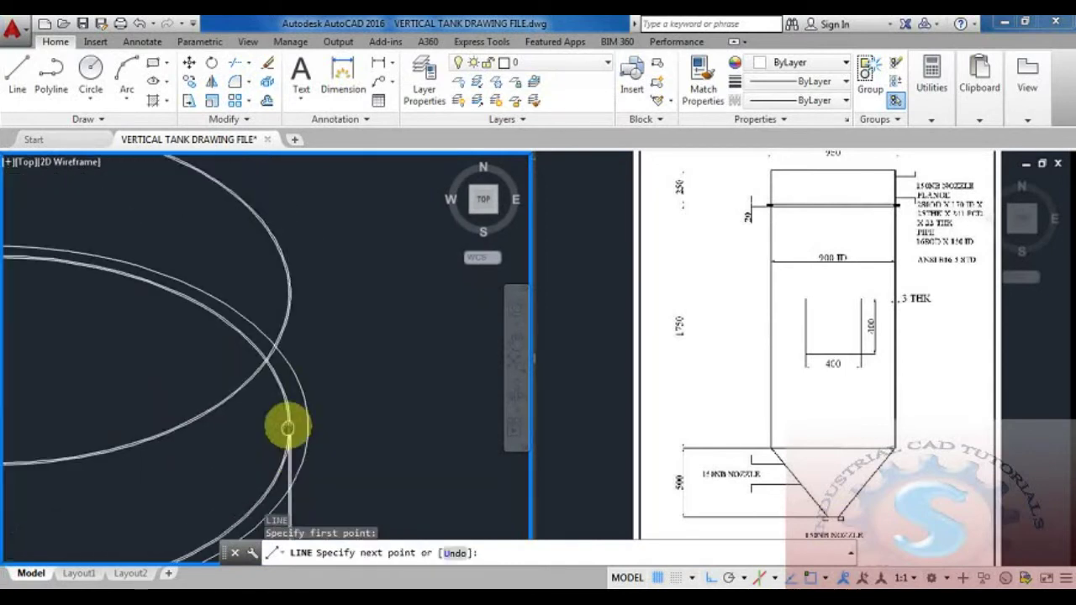
pyautogui.scroll(2, 286, 265)
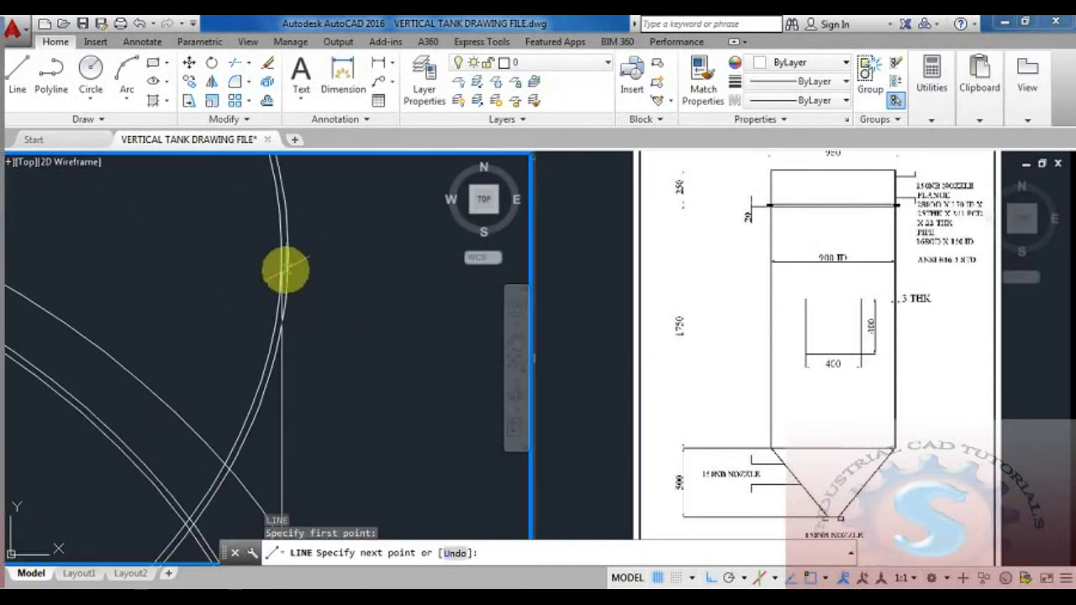
pyautogui.click(281, 318)
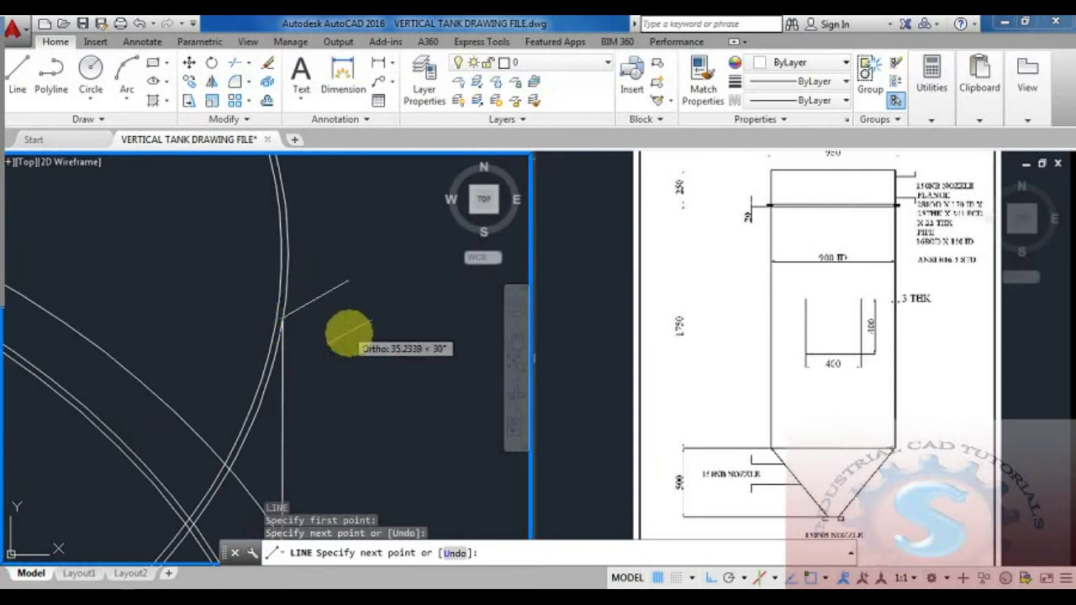
pyautogui.scroll(-1, 343, 370)
pyautogui.press('Escape')
pyautogui.scroll(-4, 310, 336)
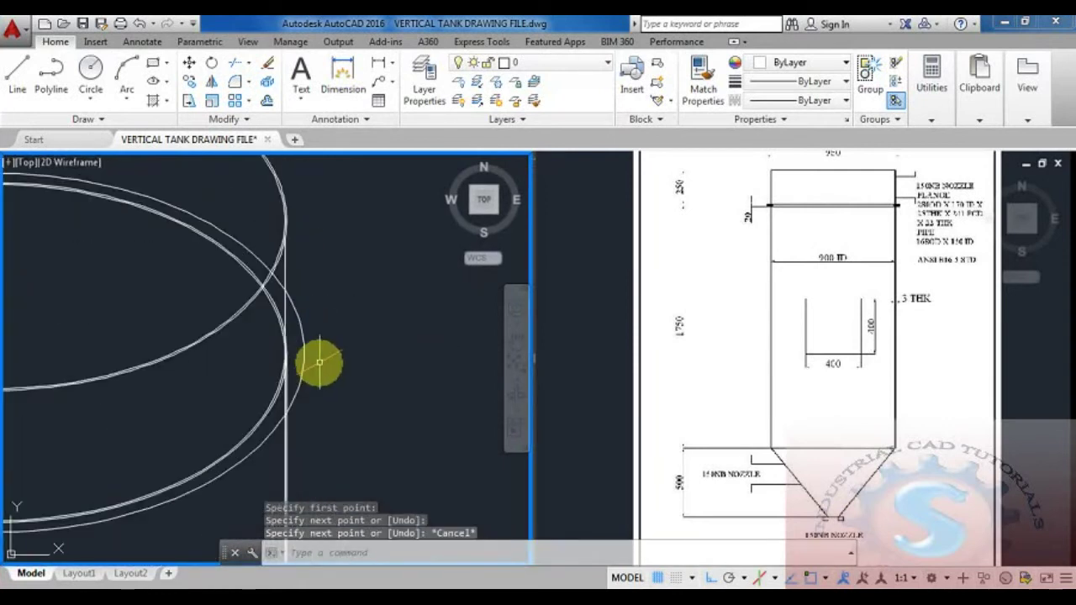
pyautogui.press('Return')
pyautogui.scroll(3, 286, 412)
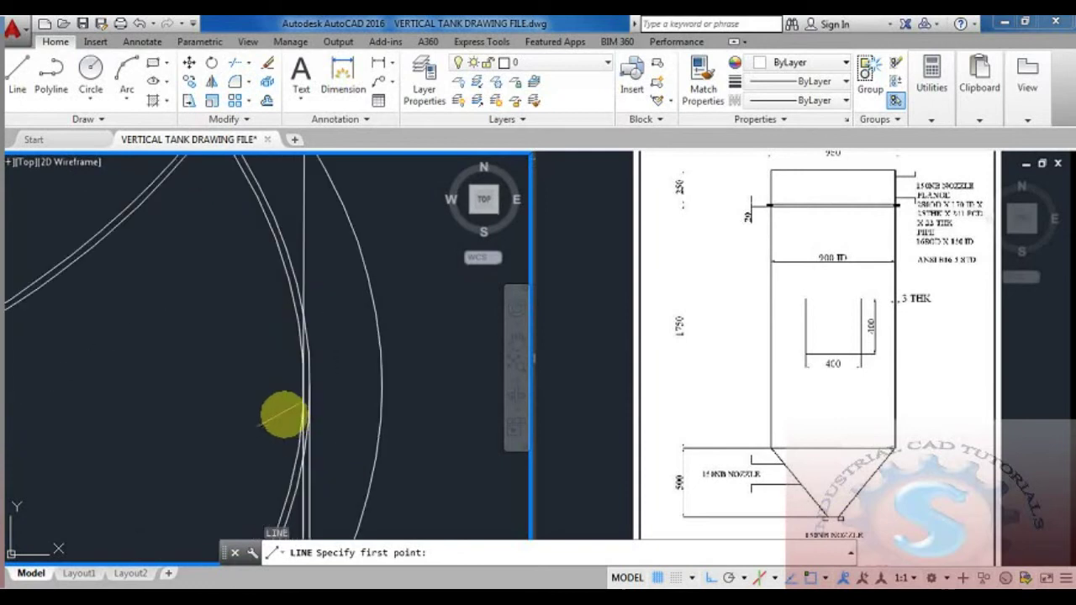
pyautogui.scroll(-3, 319, 464)
pyautogui.scroll(3, 295, 392)
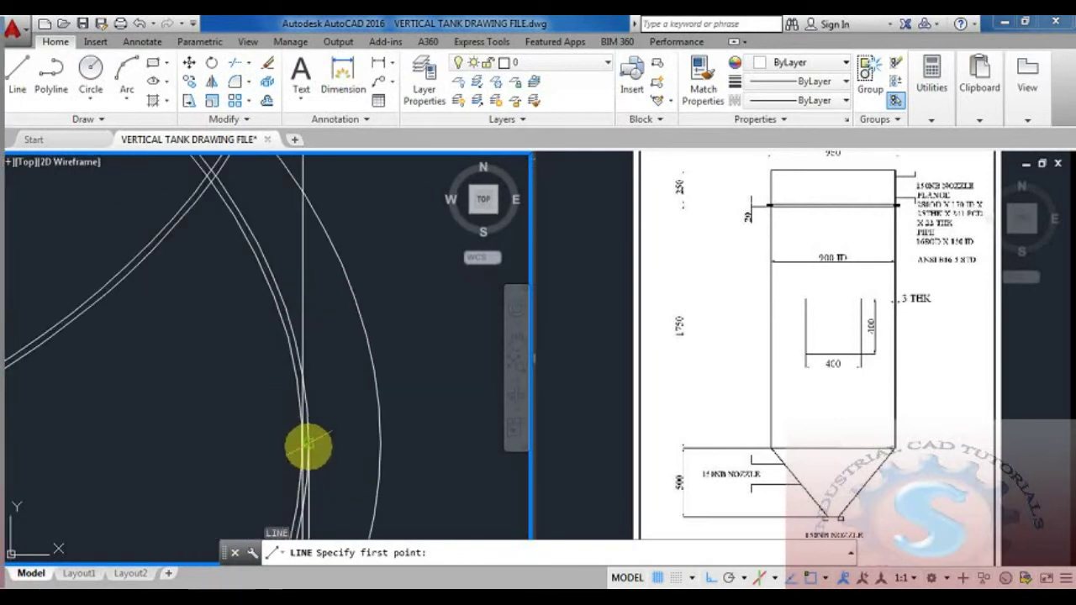
pyautogui.click(307, 447)
pyautogui.scroll(2, 312, 395)
pyautogui.scroll(-4, 308, 345)
pyautogui.press('Escape')
pyautogui.moveTo(346, 422); pyautogui.dragTo(325, 342, button='middle')
pyautogui.scroll(2, 274, 435)
pyautogui.moveTo(273, 435); pyautogui.dragTo(271, 448, button='middle')
pyautogui.scroll(1, 270, 447)
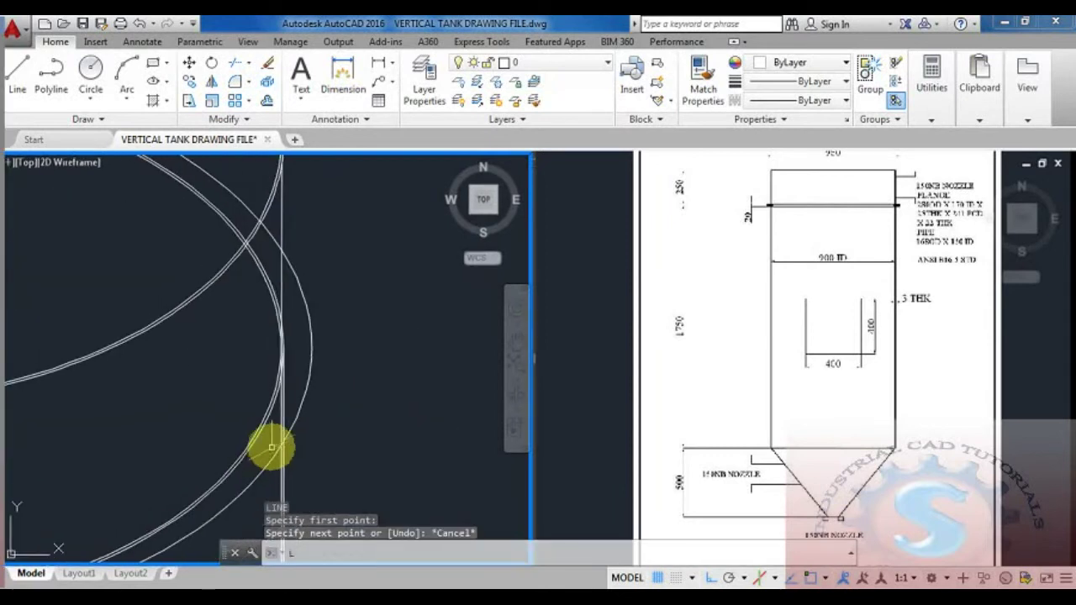
pyautogui.press('Return')
pyautogui.scroll(-2, 277, 421)
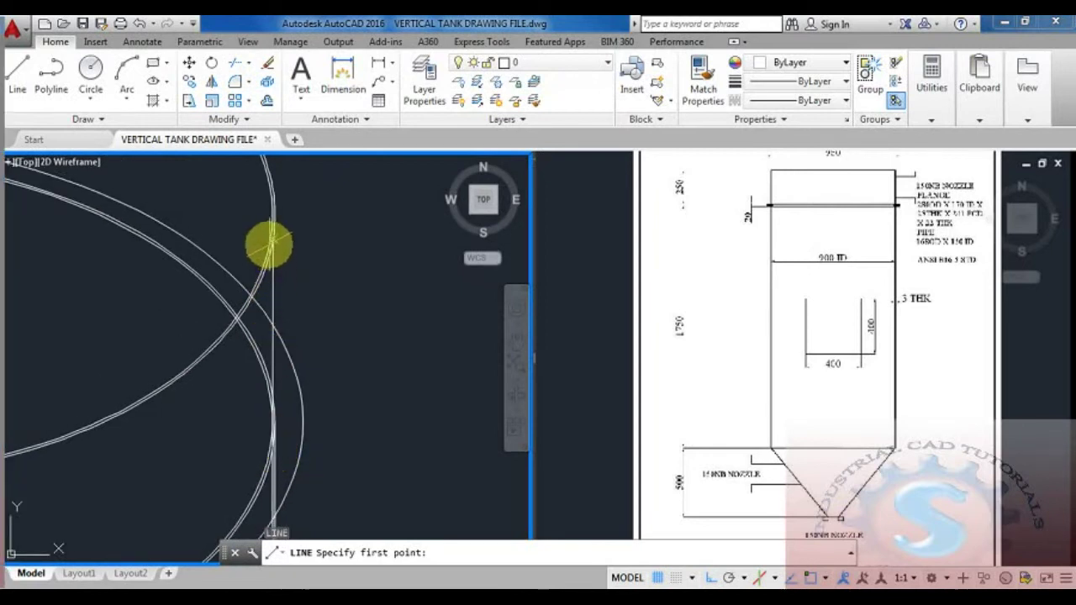
pyautogui.scroll(-3, 288, 312)
pyautogui.press('Escape')
# Step: Mirror the upper section's right side line about the tank's vertical centreline, keeping the source line
pyautogui.scroll(-3, 330, 399)
pyautogui.scroll(3, 336, 391)
pyautogui.moveTo(338, 389); pyautogui.dragTo(385, 344, button='middle')
pyautogui.write('mi')
pyautogui.press('Return')
pyautogui.click(319, 275)
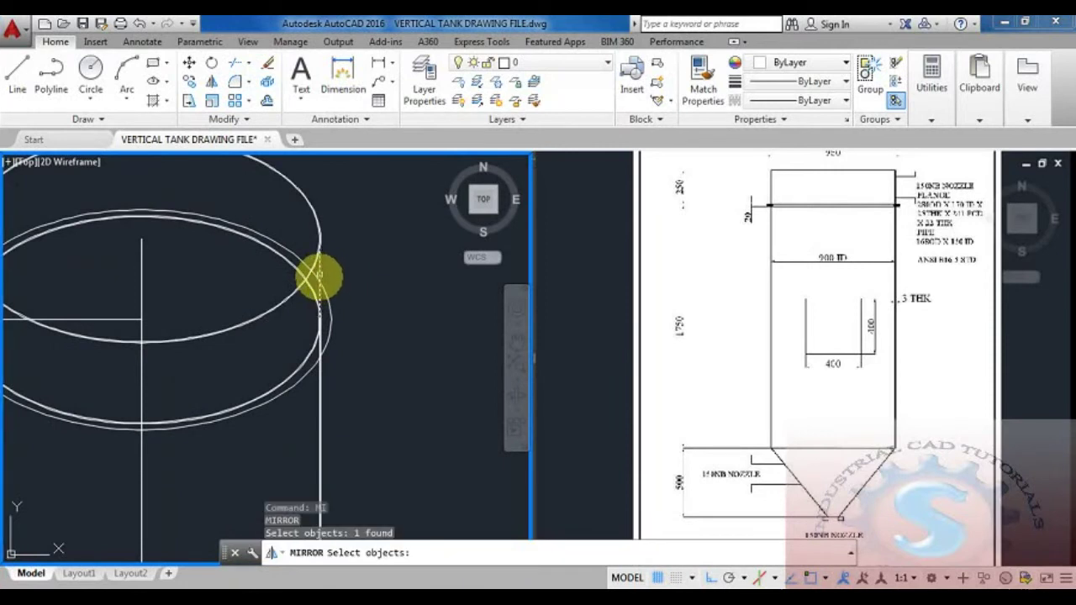
pyautogui.scroll(-2, 320, 275)
pyautogui.press('Return')
pyautogui.click(284, 249)
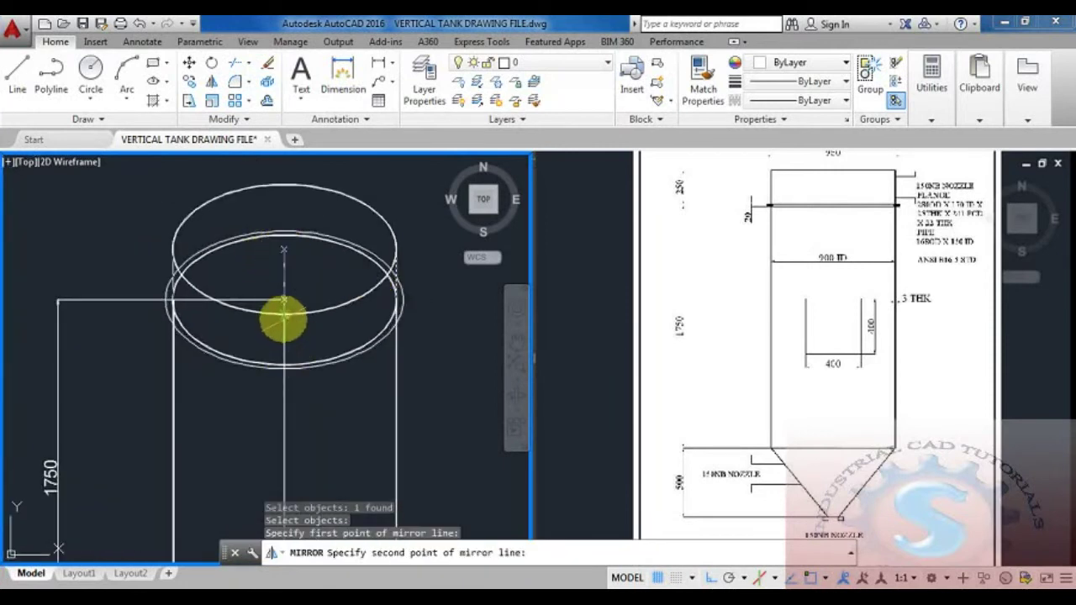
pyautogui.click(285, 313)
pyautogui.press('Return')
# Step: Add a linear dimension for the upper section's height, in line with the existing vertical dimensions
pyautogui.scroll(-3, 283, 331)
pyautogui.moveTo(294, 361); pyautogui.dragTo(270, 359, button='middle')
pyautogui.scroll(2, 285, 339)
pyautogui.scroll(-2, 274, 334)
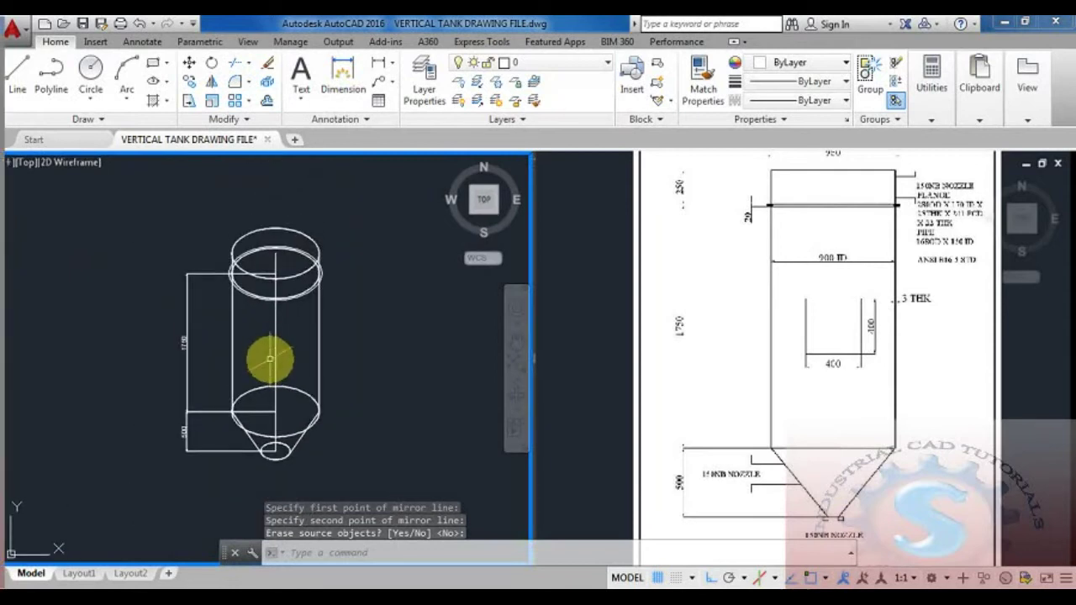
pyautogui.scroll(2, 270, 359)
pyautogui.click(378, 62)
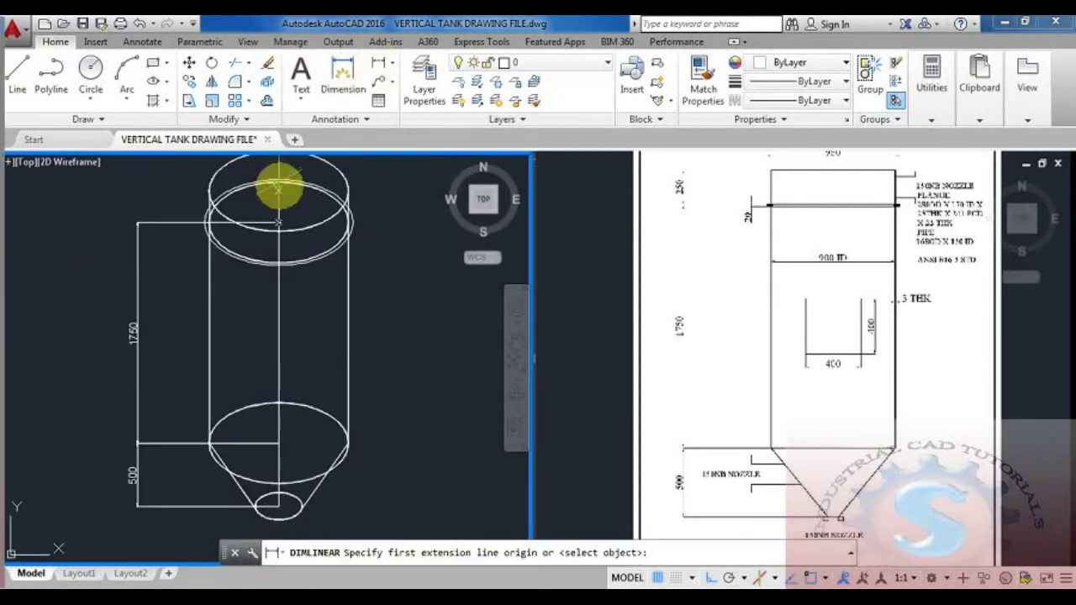
pyautogui.click(279, 192)
pyautogui.click(279, 223)
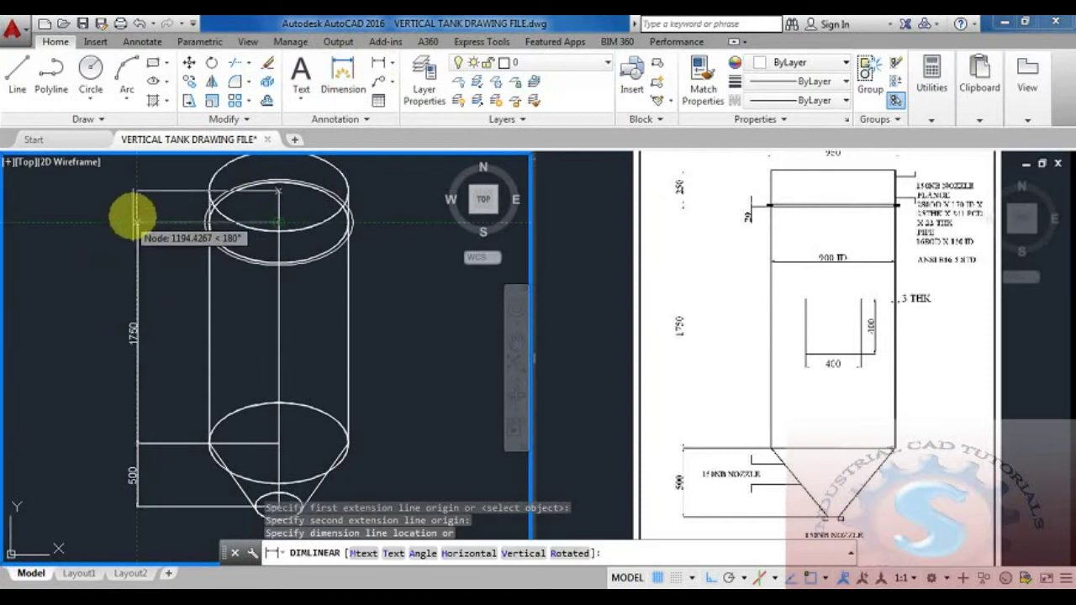
pyautogui.click(131, 252)
pyautogui.scroll(-2, 125, 337)
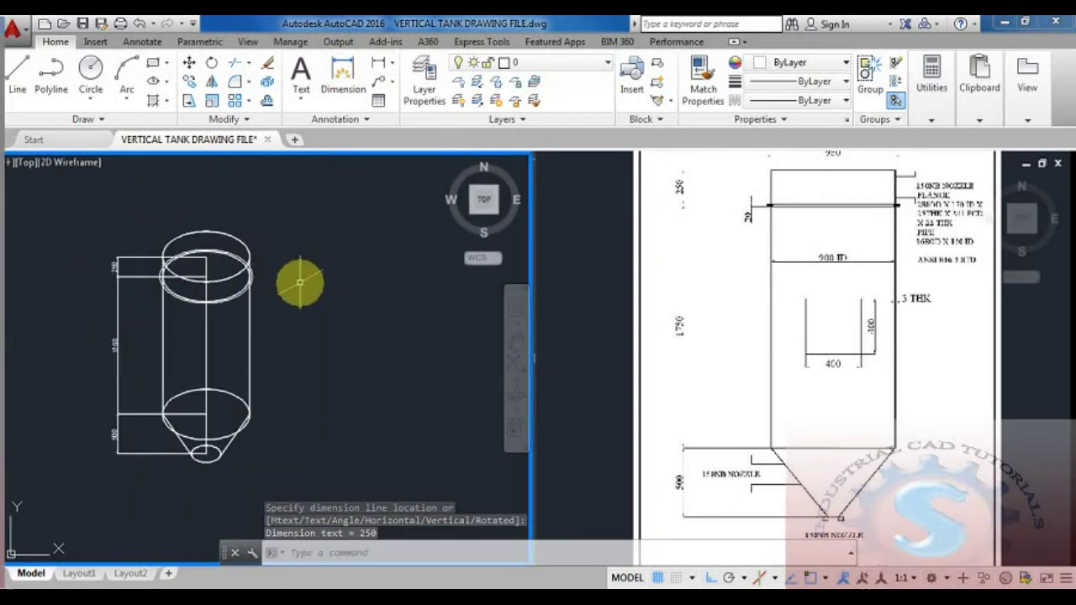
# Step: Delete the three vertical height dimensions beside the isometric tank
pyautogui.scroll(3, 192, 288)
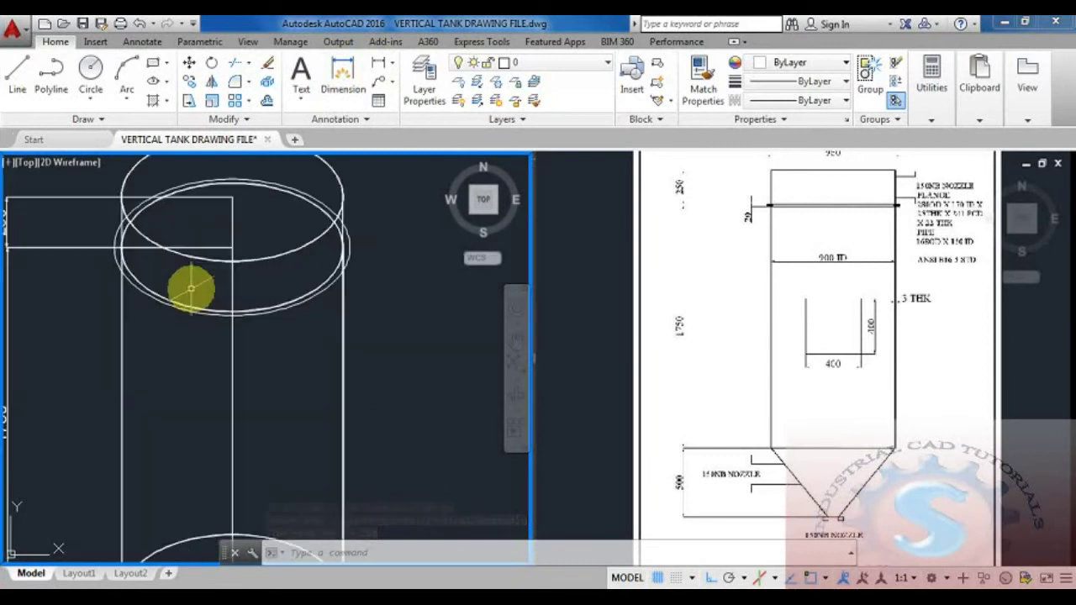
pyautogui.scroll(-3, 191, 288)
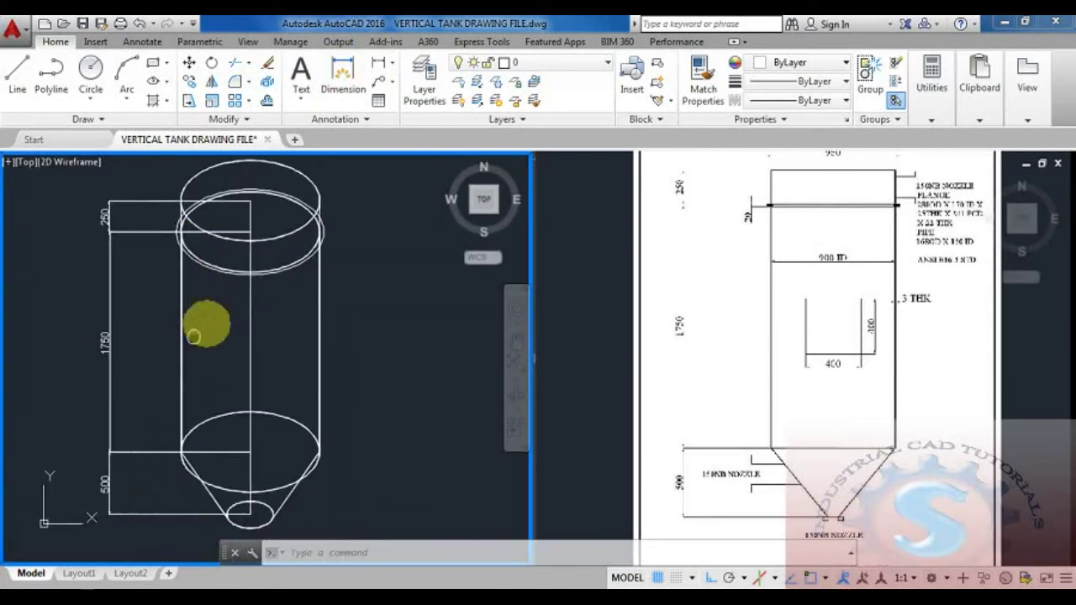
pyautogui.scroll(-2, 168, 347)
pyautogui.click(170, 463)
pyautogui.click(126, 204)
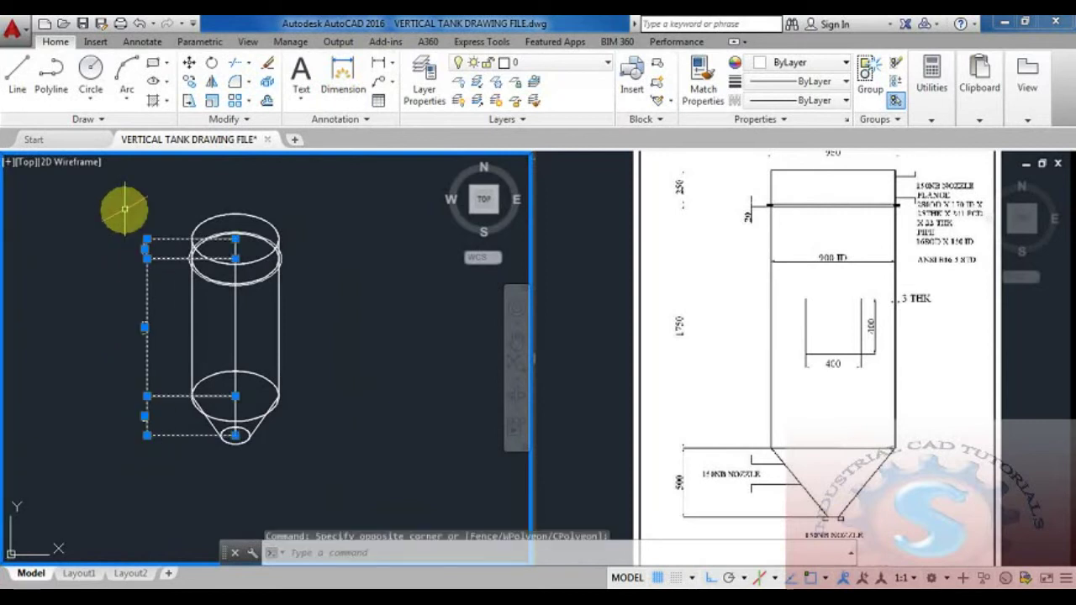
pyautogui.press('Delete')
pyautogui.scroll(3, 260, 336)
pyautogui.scroll(-2, 278, 355)
pyautogui.moveTo(282, 356); pyautogui.dragTo(290, 370, button='middle')
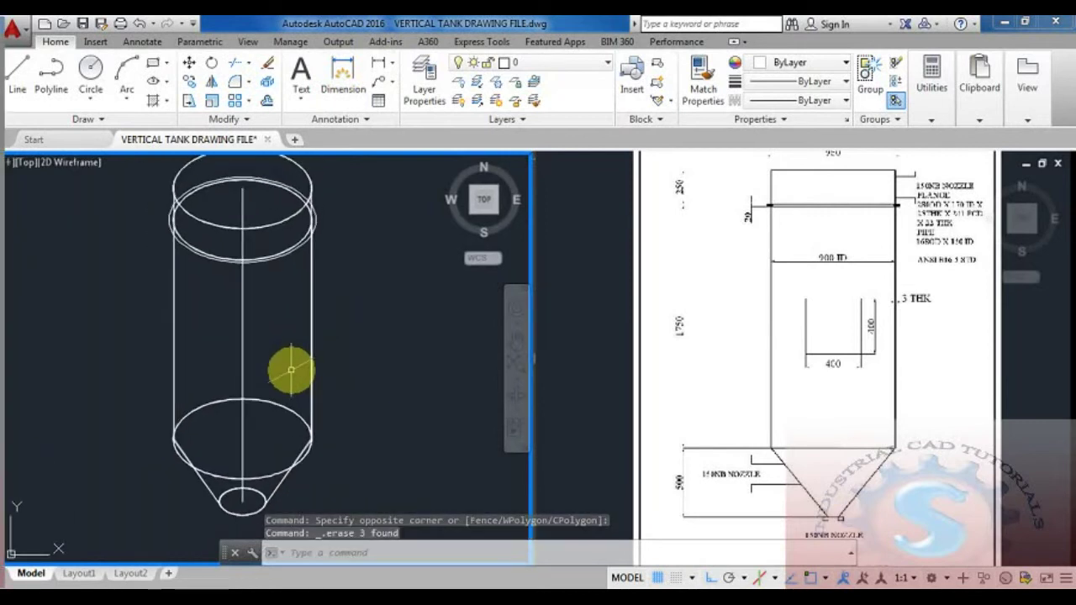
pyautogui.scroll(-2, 291, 371)
pyautogui.scroll(2, 288, 379)
pyautogui.scroll(-2, 283, 384)
pyautogui.scroll(2, 284, 384)
pyautogui.scroll(-2, 283, 384)
pyautogui.scroll(2, 284, 384)
pyautogui.scroll(-2, 286, 385)
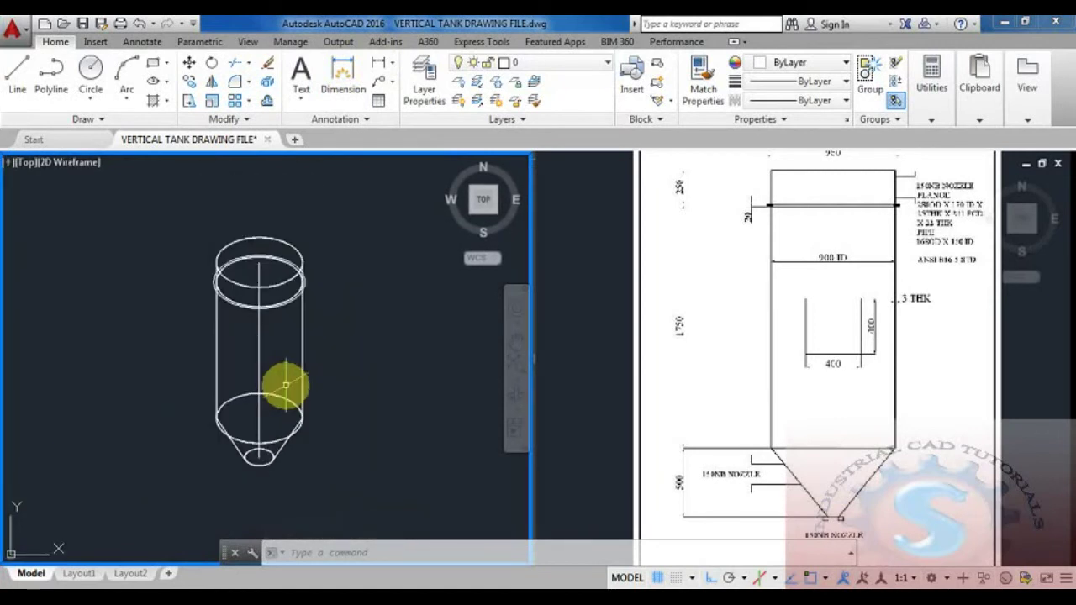
pyautogui.scroll(2, 286, 385)
pyautogui.scroll(-1, 283, 385)
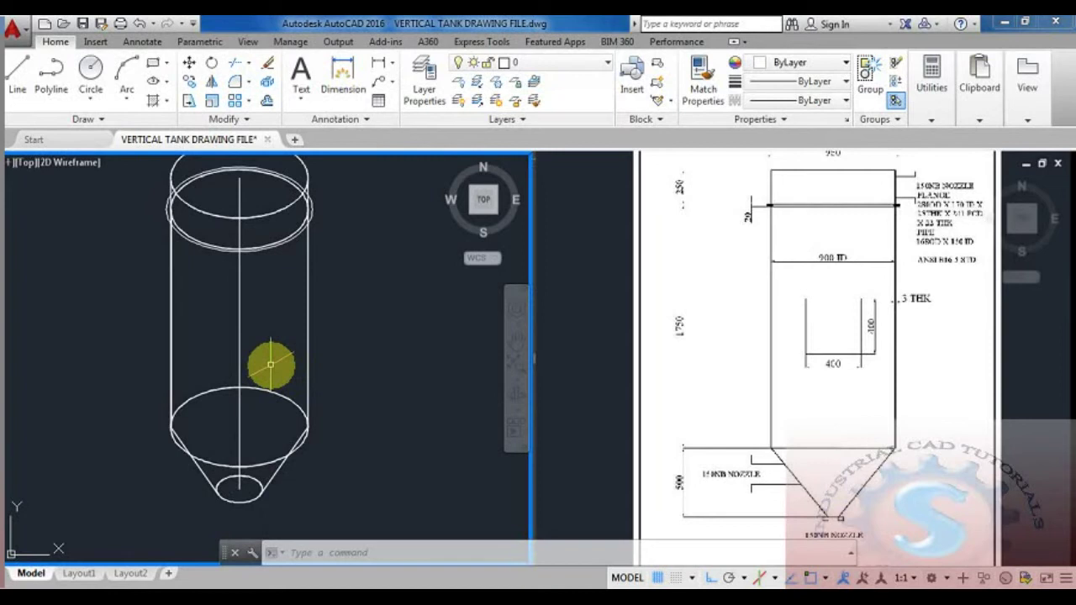
pyautogui.scroll(-2, 187, 378)
pyautogui.scroll(2, 195, 370)
# Step: Draw a vertical line on the shell's front left surface from the top circle down to the circle at the cone's upper end
pyautogui.write('l')
pyautogui.press('Return')
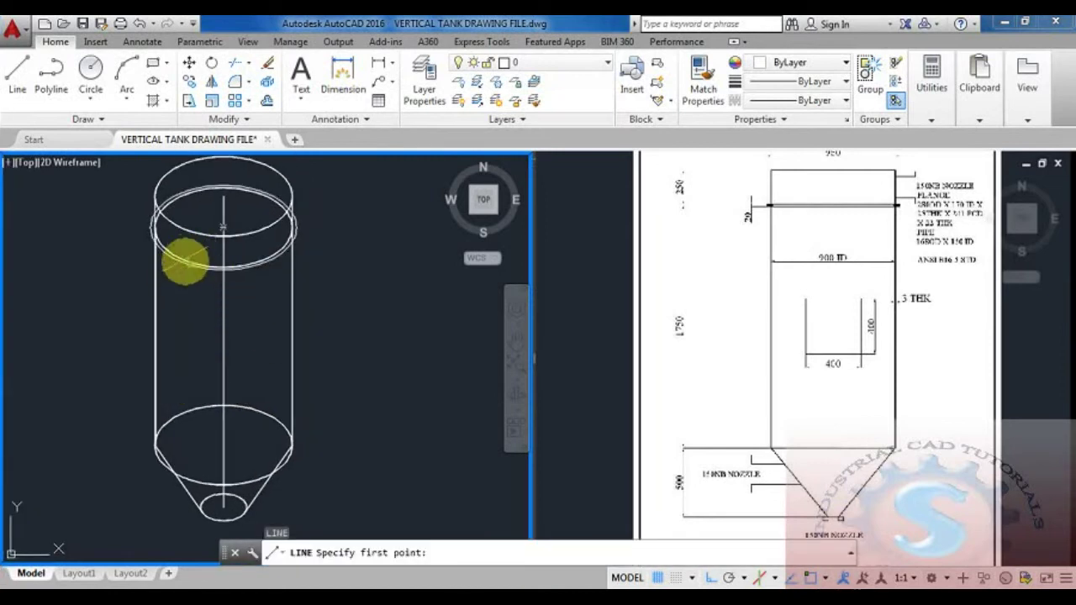
pyautogui.scroll(2, 181, 271)
pyautogui.scroll(-2, 182, 269)
pyautogui.scroll(2, 183, 272)
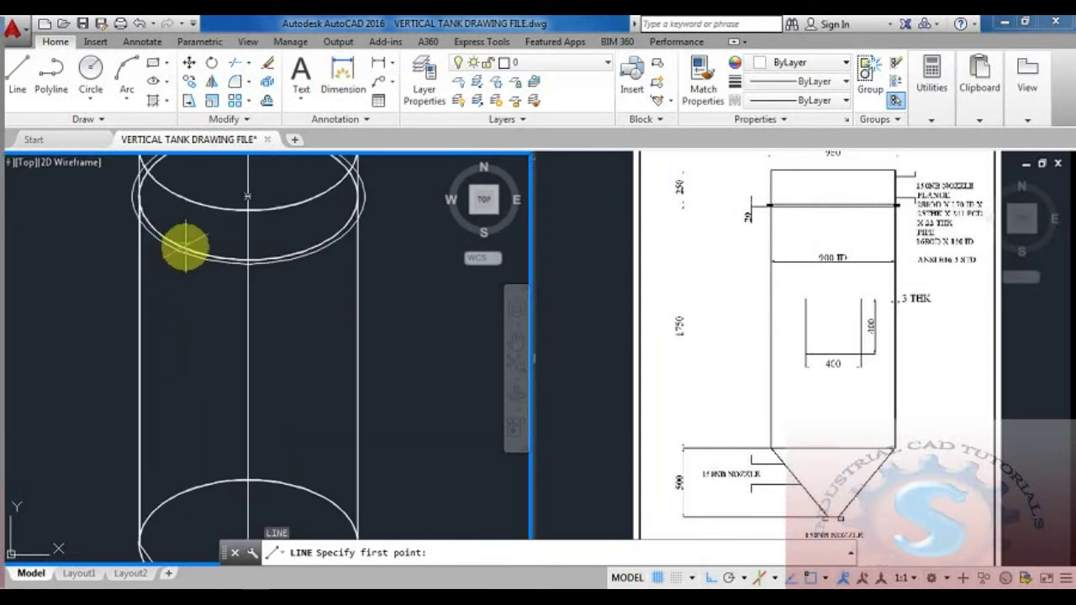
pyautogui.click(179, 244)
pyautogui.moveTo(173, 420); pyautogui.dragTo(173, 372, button='middle')
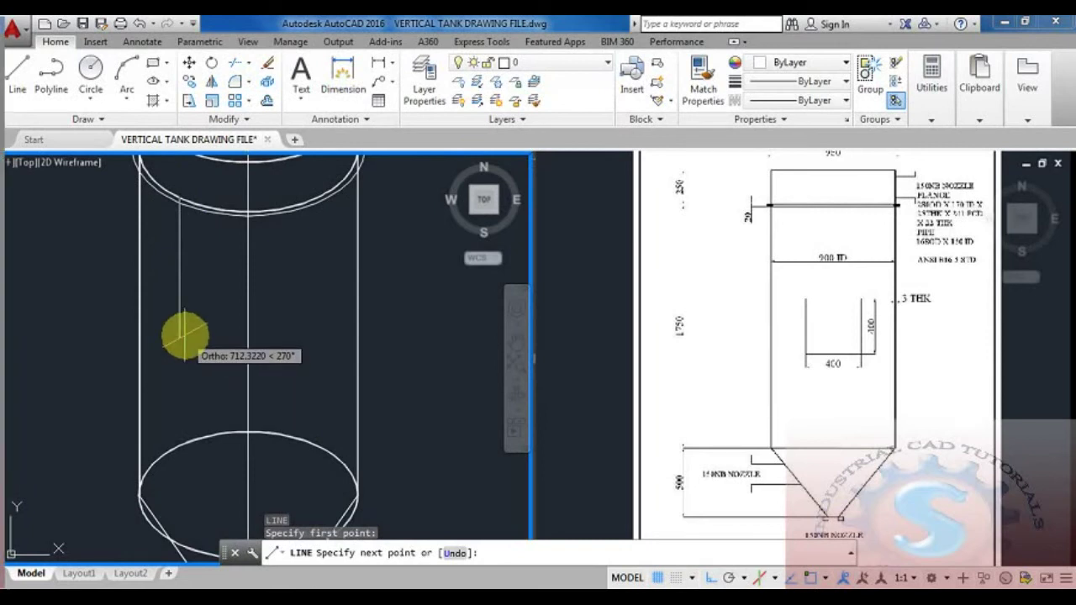
pyautogui.scroll(4, 168, 500)
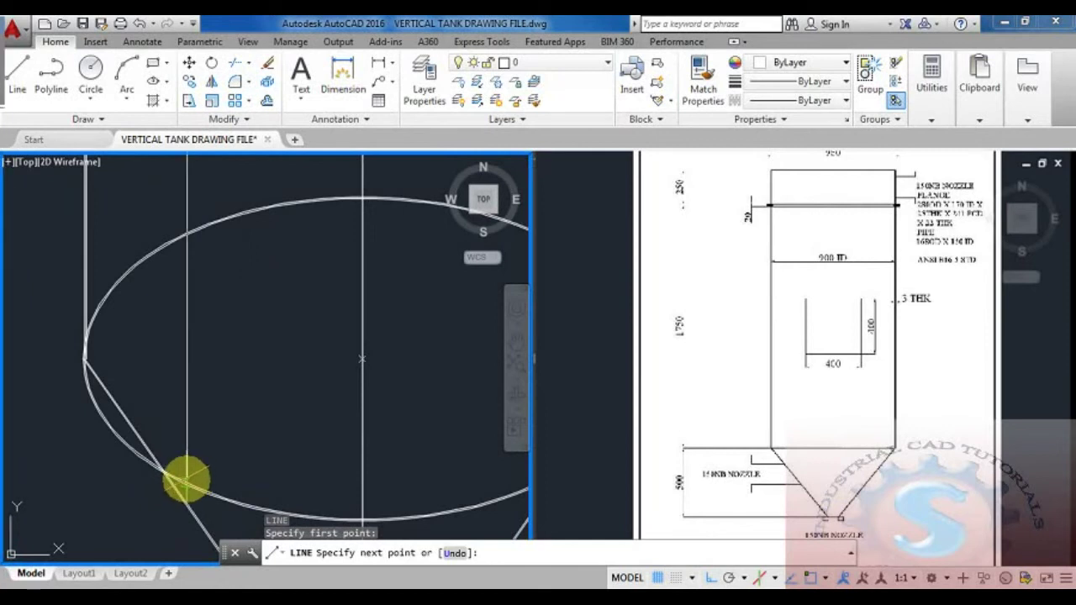
pyautogui.scroll(-5, 186, 479)
pyautogui.press('Escape')
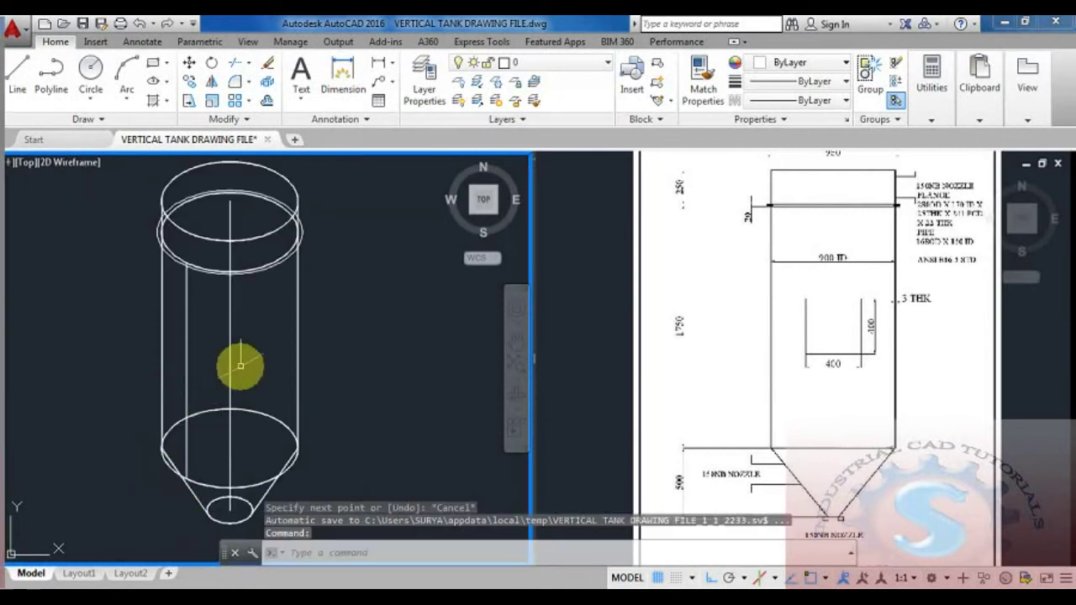
# Step: Draw a 400 by 400 square on the left isoplane around the shell's front surface line, starting with a 200 segment from that line
pyautogui.press('Return')
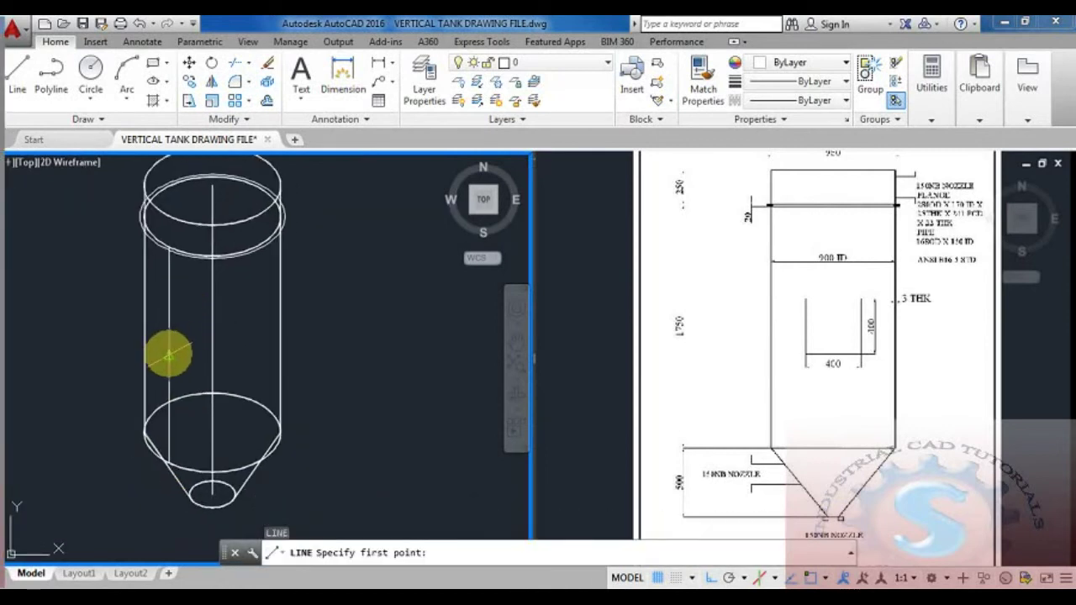
pyautogui.click(168, 355)
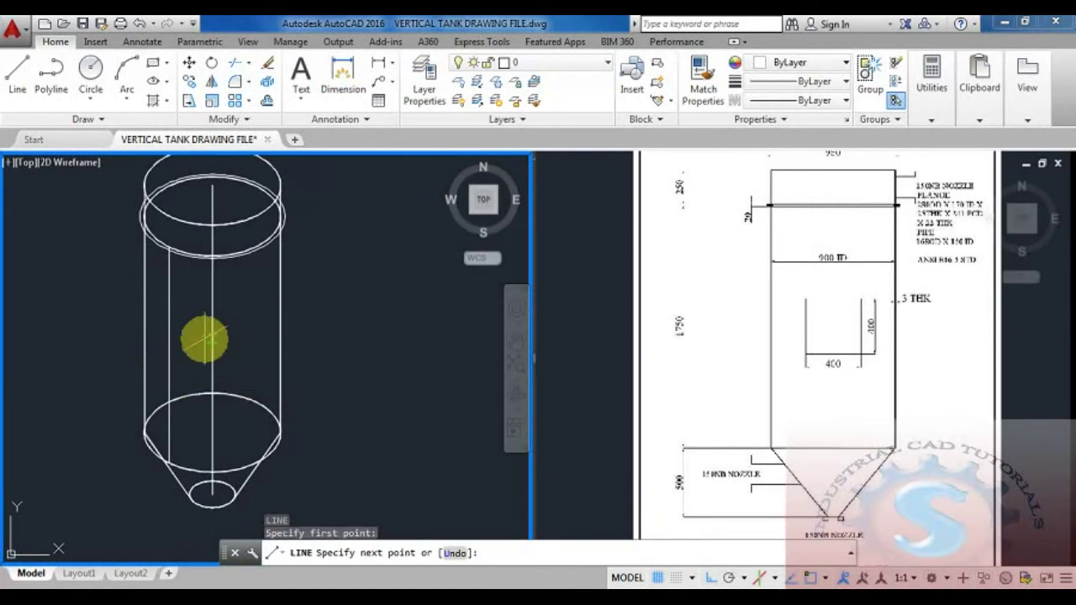
pyautogui.press('F5')
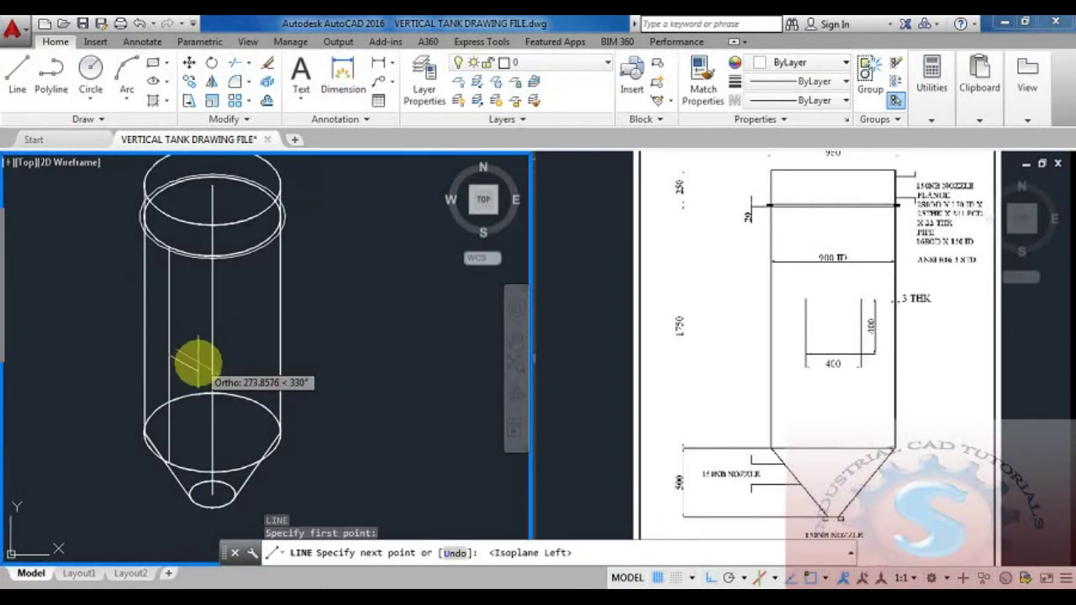
pyautogui.write('200')
pyautogui.press('Return')
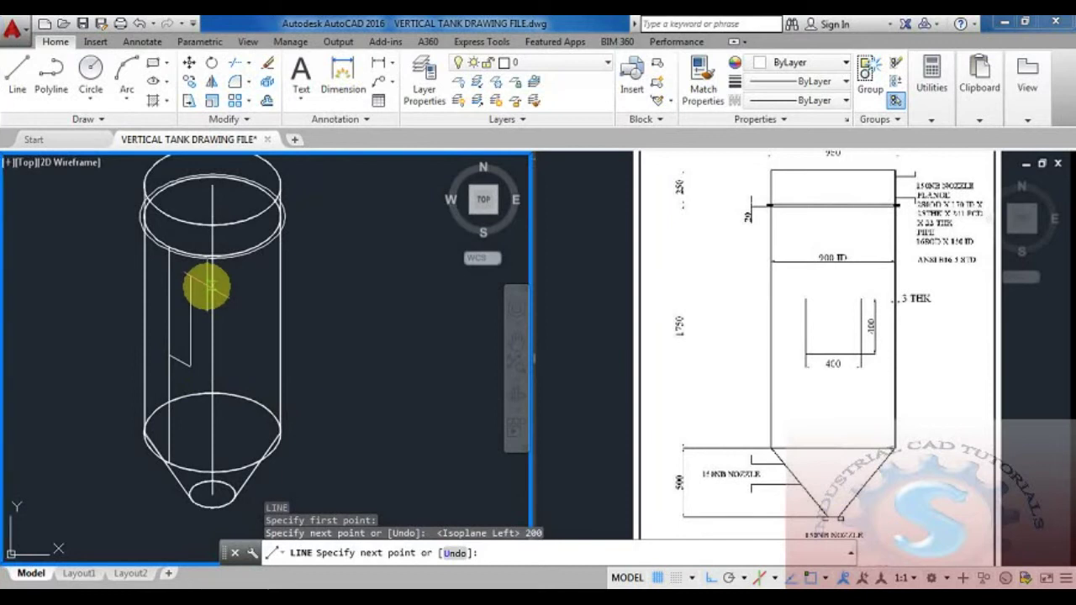
pyautogui.write('200')
pyautogui.press('Return')
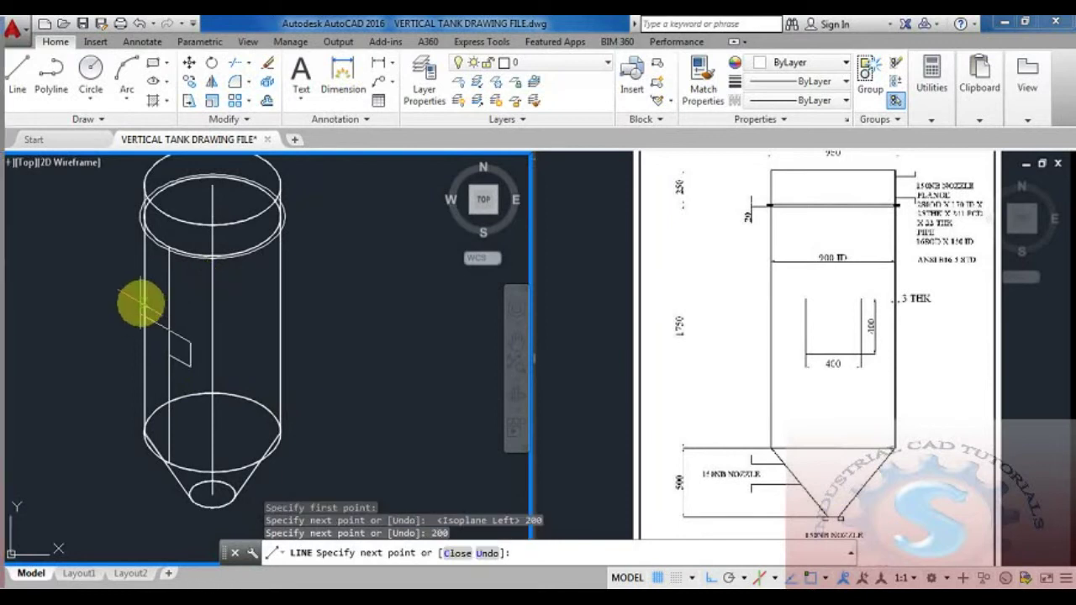
pyautogui.press('Return')
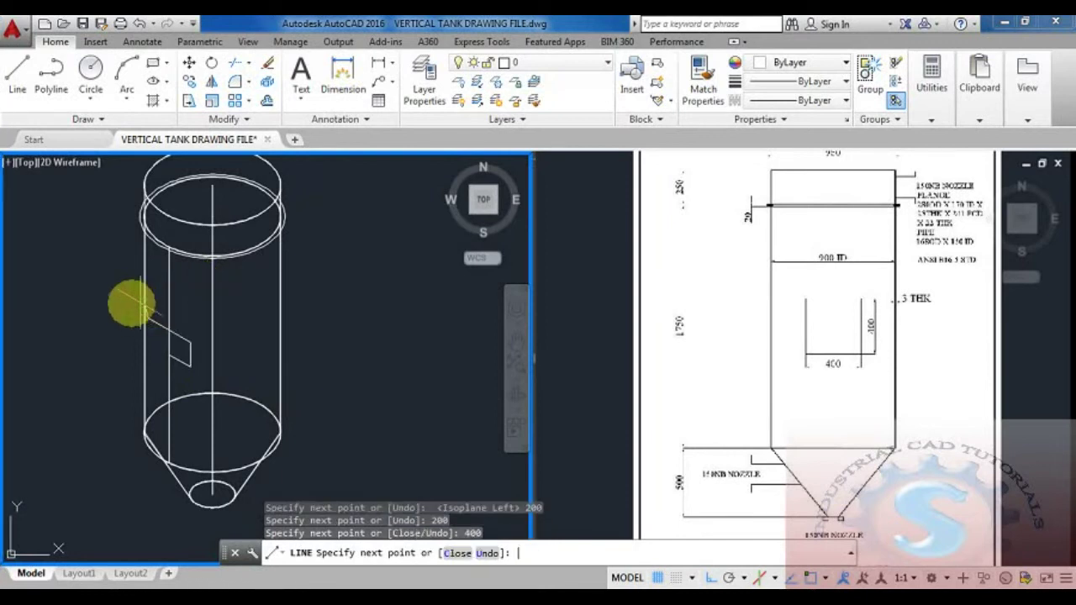
pyautogui.write('4')
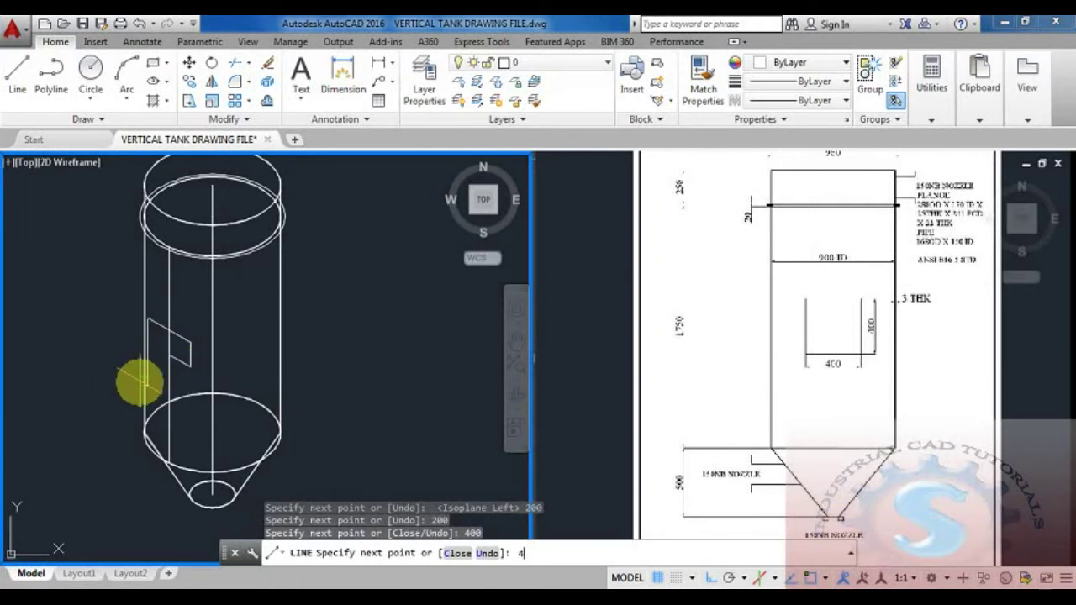
pyautogui.write('00')
pyautogui.press('Return')
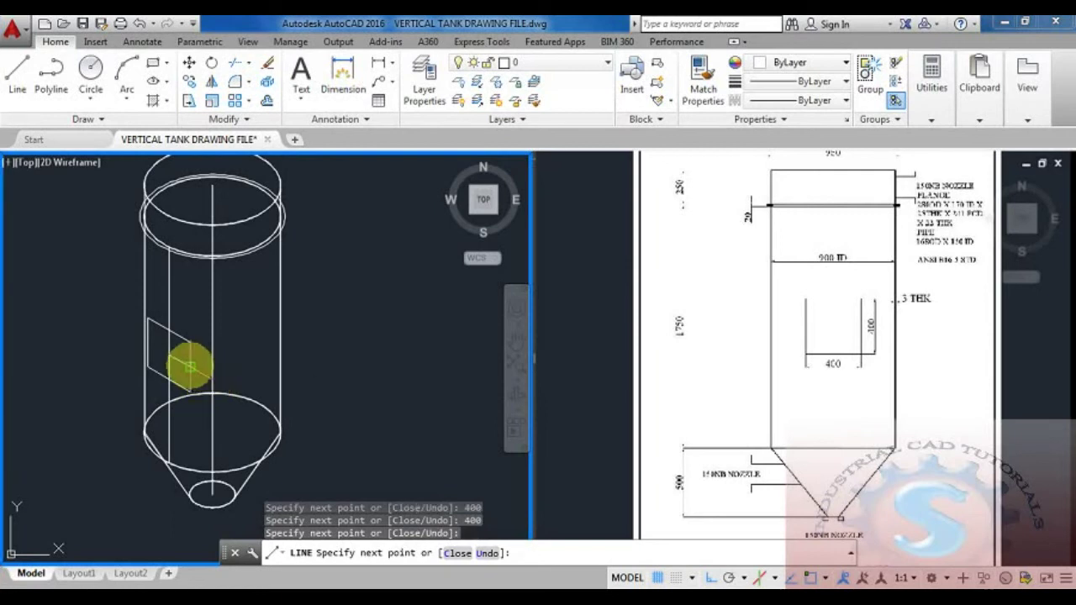
# Step: Delete the short construction segment between the surface line and the edge of the 400 square
pyautogui.press('Escape')
pyautogui.scroll(2, 173, 366)
pyautogui.click(180, 360)
pyautogui.press('Delete')
pyautogui.scroll(-2, 218, 388)
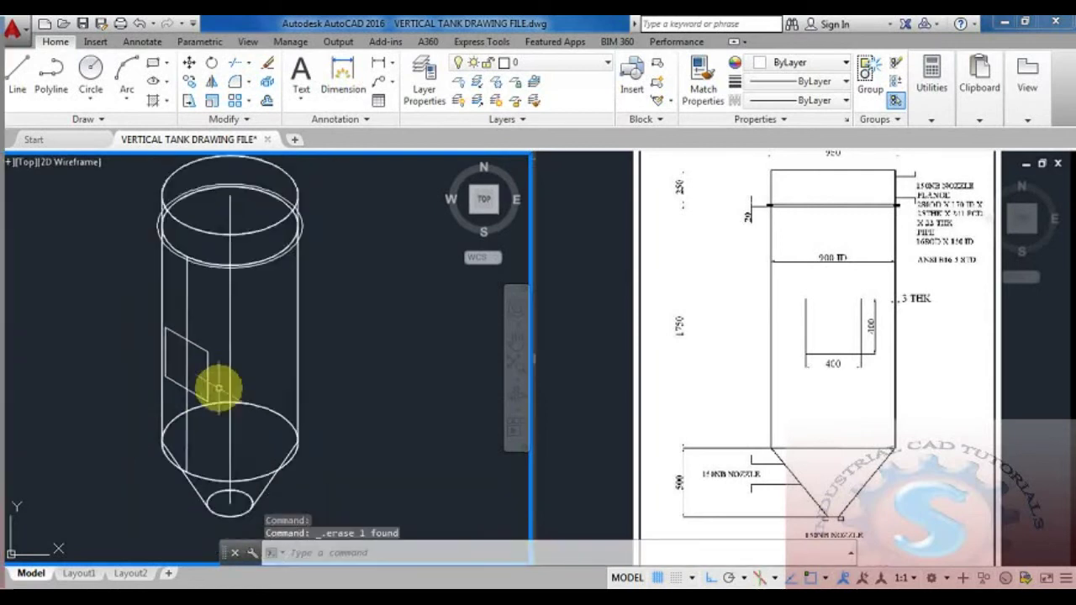
# Step: Draw the box's top face on the top isoplane with two 400 edges, starting and ending at the square's upper corners
pyautogui.moveTo(218, 388); pyautogui.dragTo(216, 361, button='middle')
pyautogui.write('l')
pyautogui.press('Return')
pyautogui.click(208, 310)
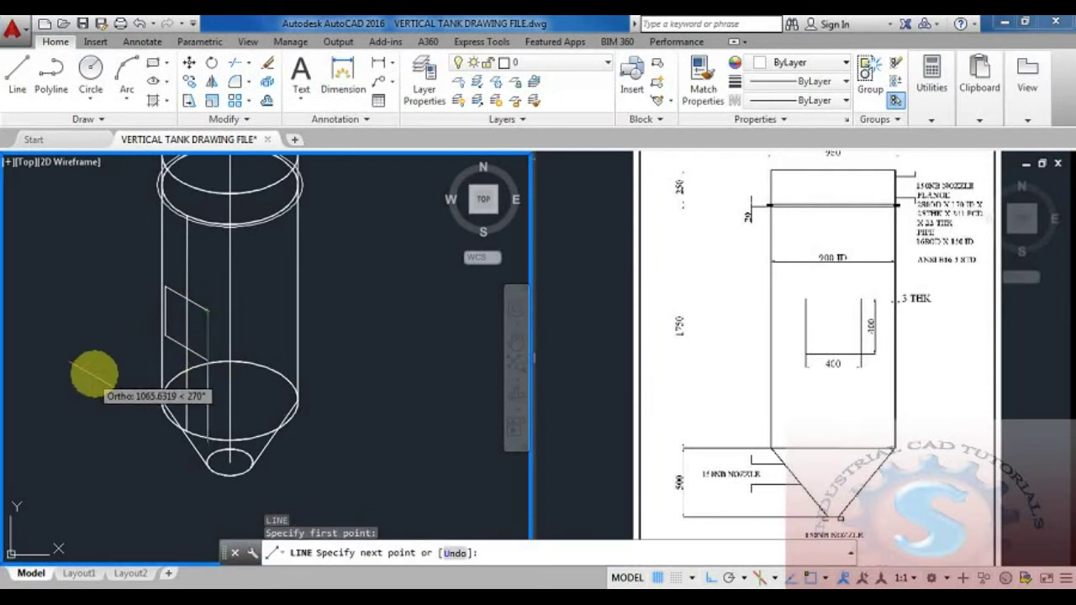
pyautogui.press('F5')
pyautogui.write('400')
pyautogui.press('Return')
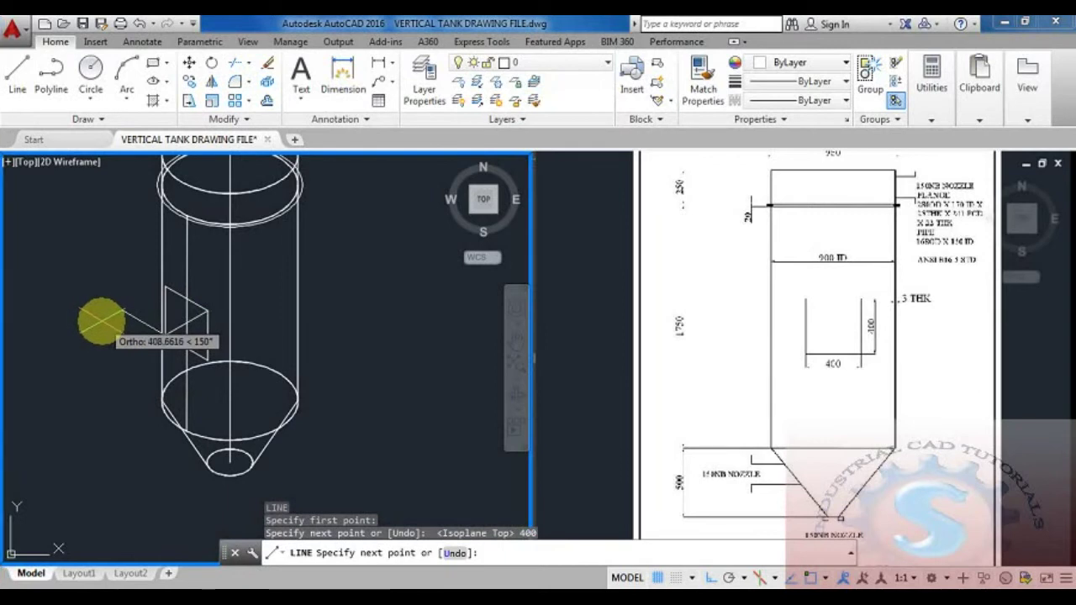
pyautogui.write('400')
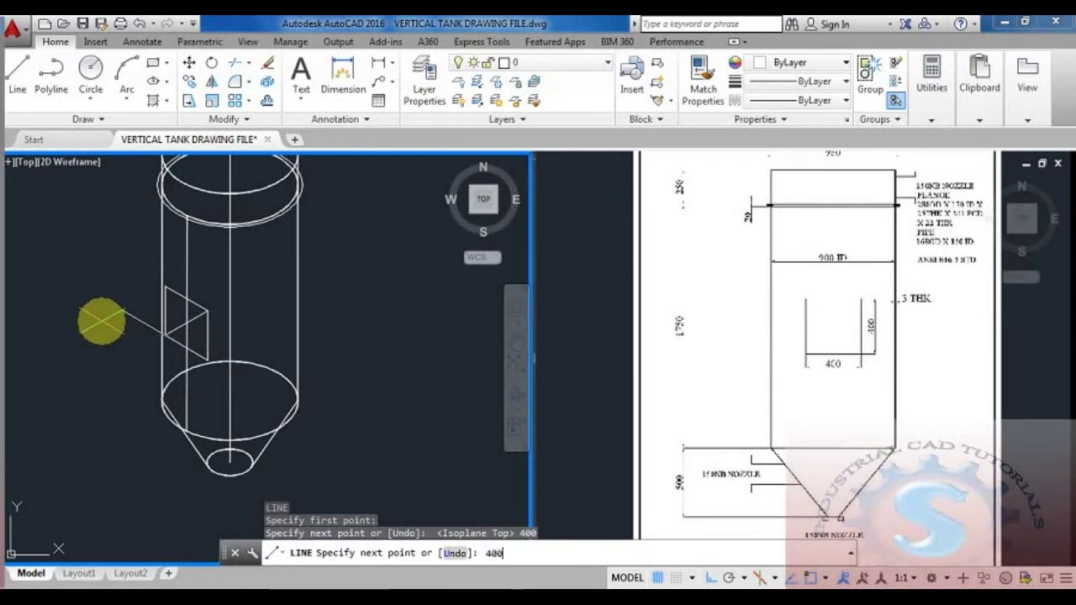
pyautogui.press('Return')
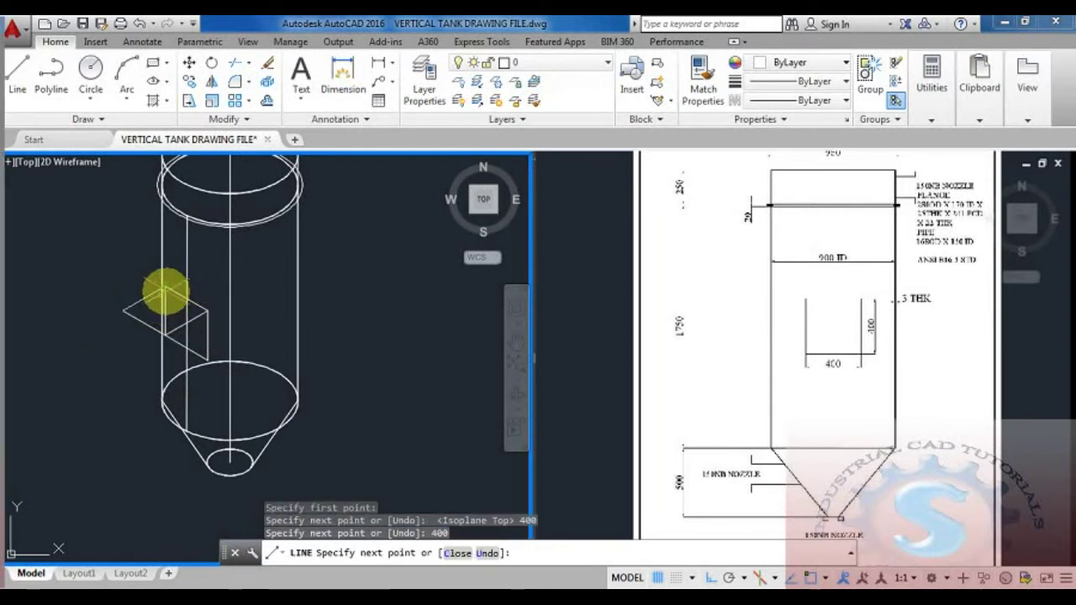
pyautogui.hotkey('ctrl', 'z')
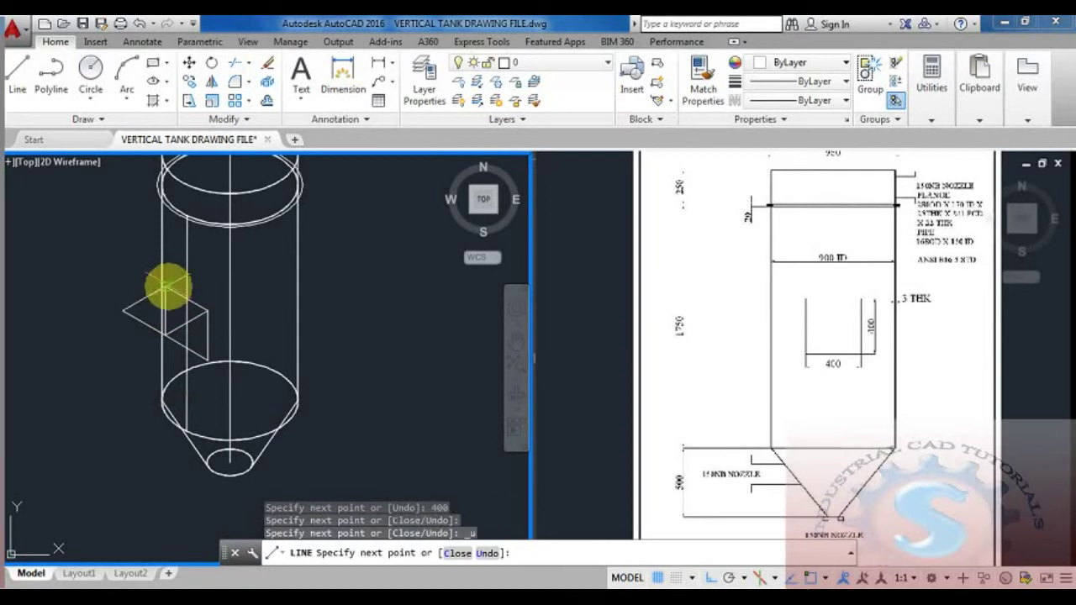
pyautogui.click(166, 288)
pyautogui.press('Escape')
# Step: Draw the box's right face with a 400 vertical edge down from the top face's front corner, joined to the square's lower right corner
pyautogui.moveTo(66, 408); pyautogui.dragTo(67, 393, button='middle')
pyautogui.press('Return')
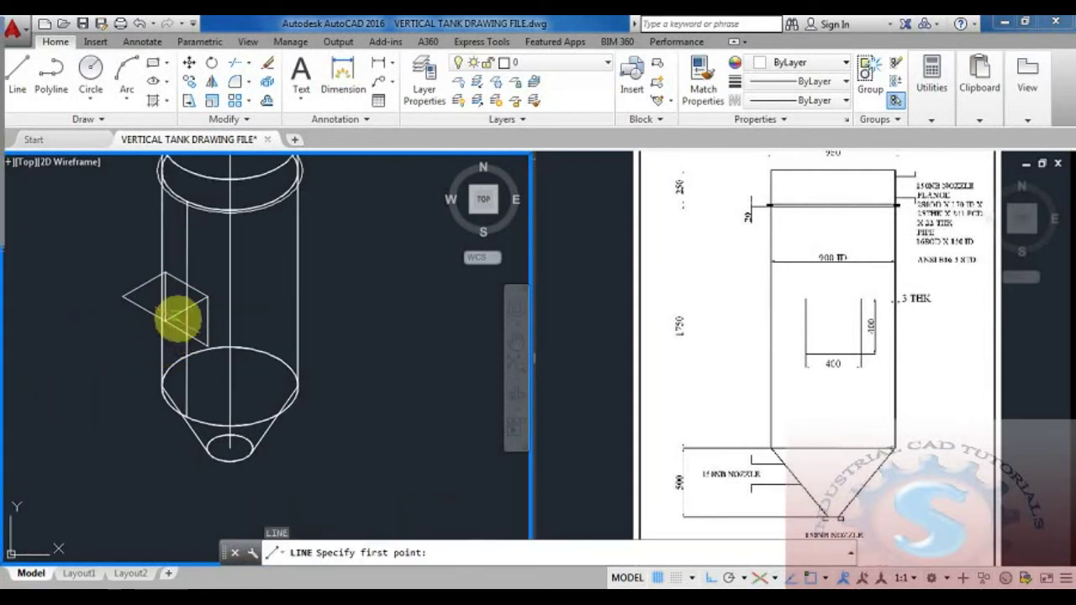
pyautogui.click(164, 321)
pyautogui.press('F5')
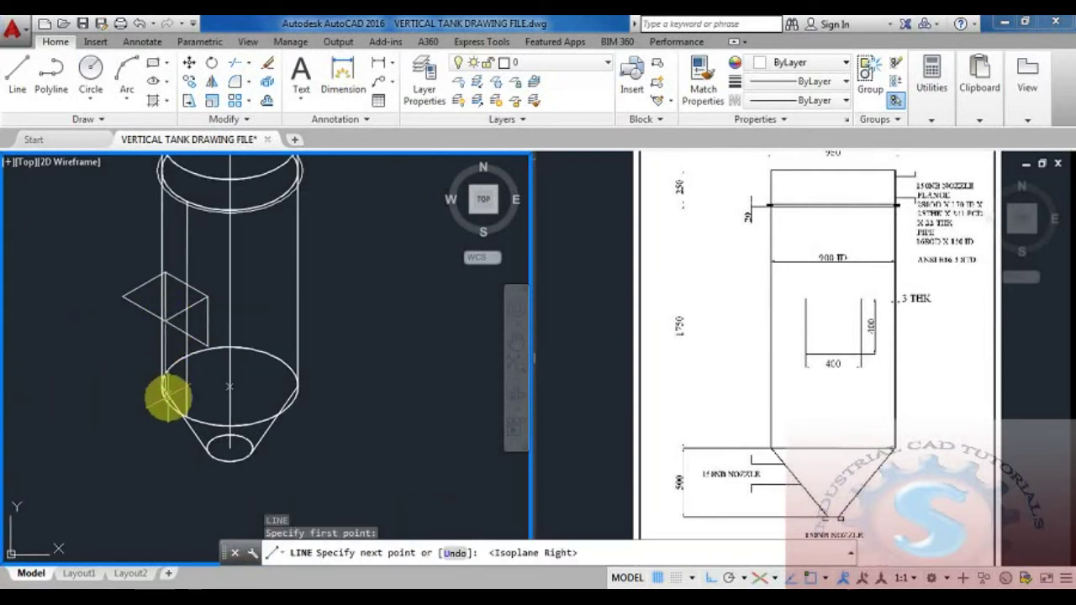
pyautogui.write('400')
pyautogui.press('Return')
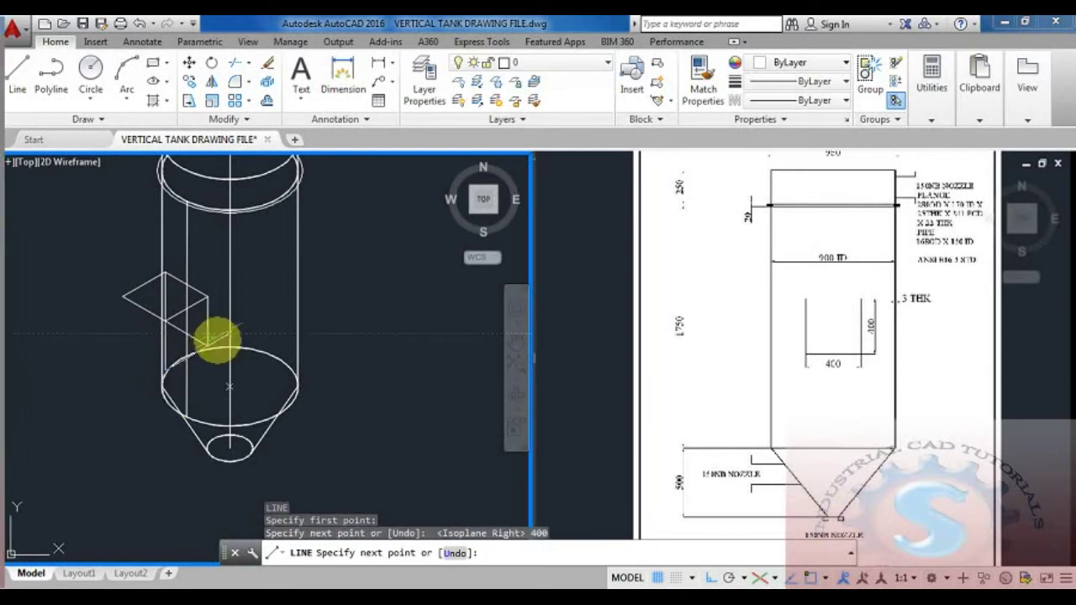
pyautogui.scroll(4, 207, 344)
pyautogui.click(207, 343)
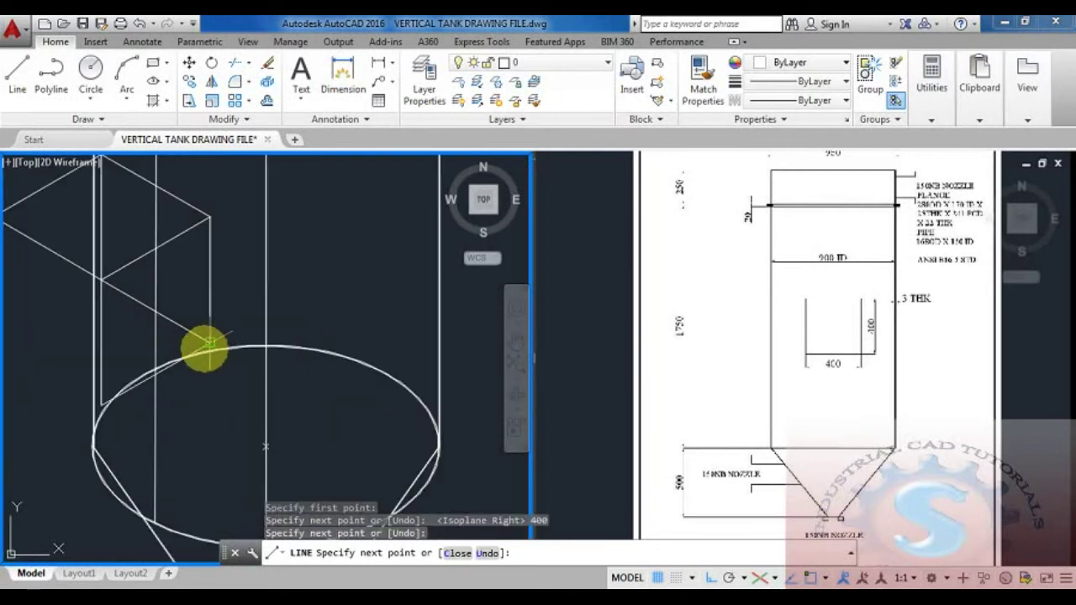
pyautogui.press('Escape')
# Step: Draw the box's left face with a 400 vertical edge down from the top face's outer corner, joined to the lower front corner
pyautogui.scroll(-4, 228, 396)
pyautogui.press('Return')
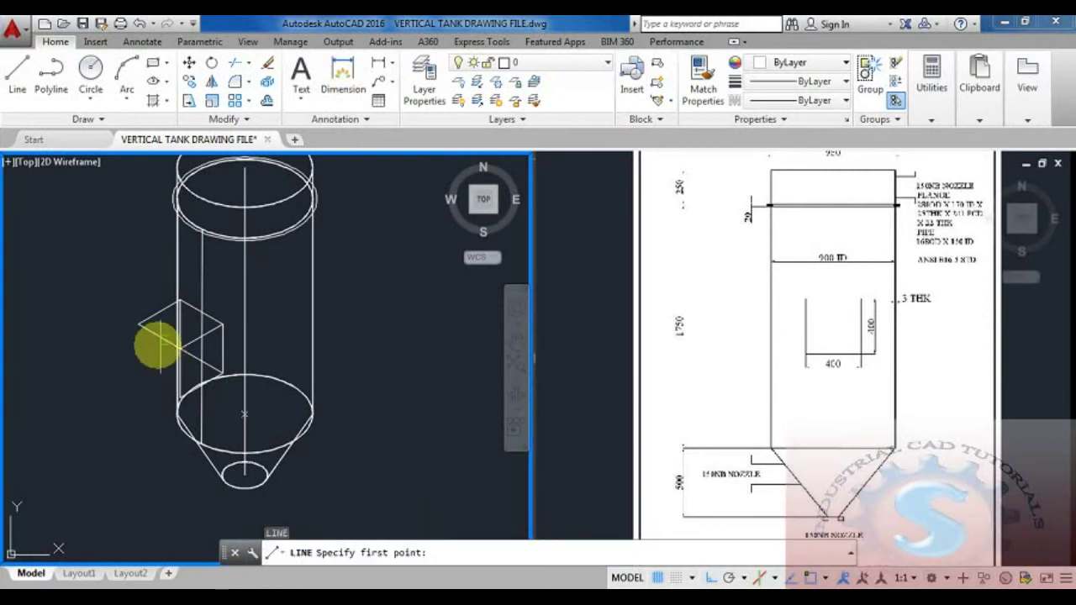
pyautogui.click(138, 323)
pyautogui.write('400')
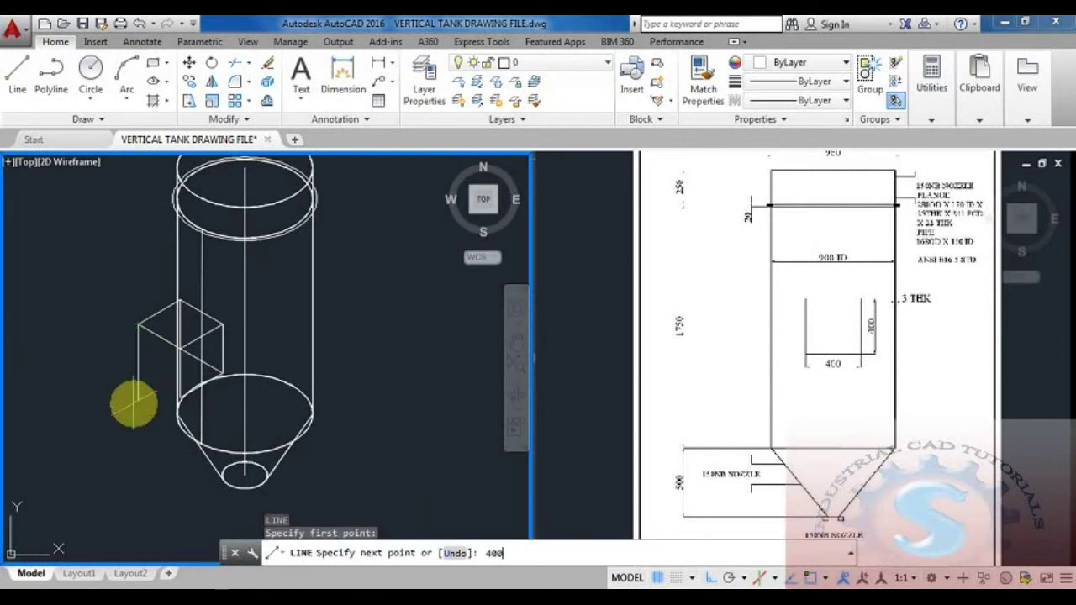
pyautogui.press('Return')
pyautogui.click(175, 396)
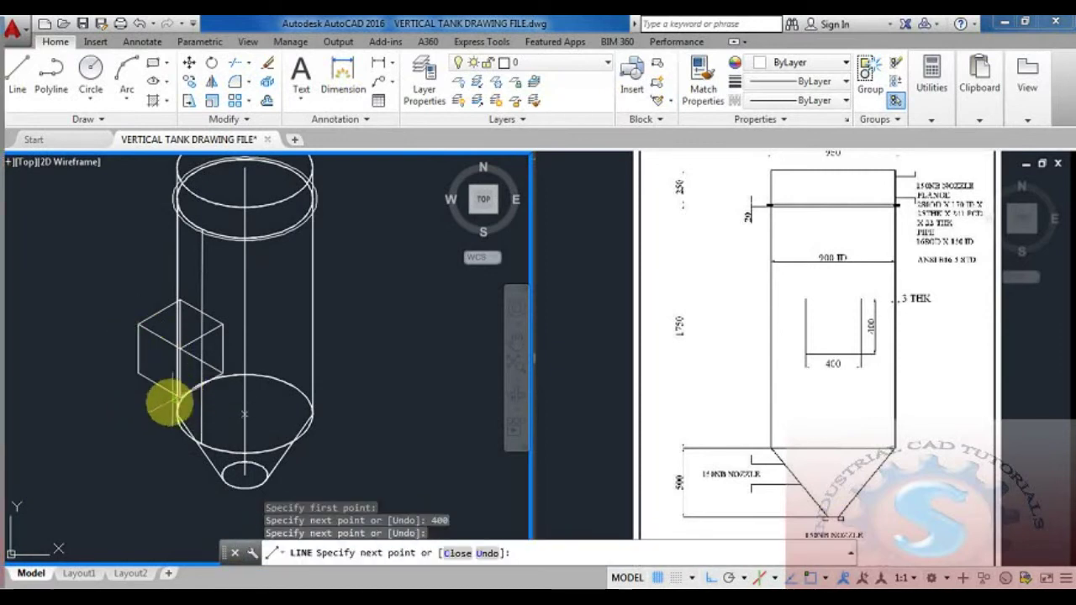
pyautogui.press('Escape')
pyautogui.scroll(2, 102, 417)
pyautogui.scroll(-2, 101, 421)
pyautogui.moveTo(100, 426)
pyautogui.mouseDown(button='middle')
pyautogui.moveTo(104, 471)
pyautogui.moveTo(132, 412)
pyautogui.moveTo(114, 495)
pyautogui.mouseUp(button='middle')
pyautogui.scroll(-2, 104, 471)
pyautogui.scroll(2, 132, 417)
pyautogui.moveTo(269, 394)
pyautogui.mouseDown(button='middle')
pyautogui.moveTo(271, 409)
pyautogui.moveTo(275, 378)
pyautogui.moveTo(295, 398)
pyautogui.mouseUp(button='middle')
pyautogui.press('Escape')
pyautogui.press('Escape')
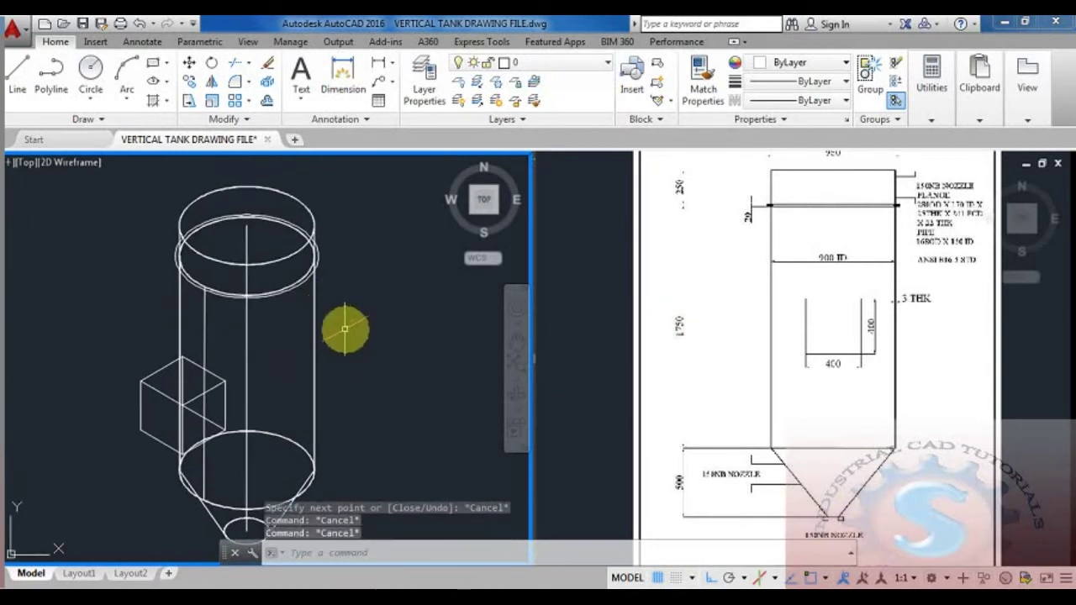
pyautogui.moveTo(344, 328); pyautogui.dragTo(341, 330, button='middle')
pyautogui.write('l')
pyautogui.press('Return')
pyautogui.scroll(2, 288, 262)
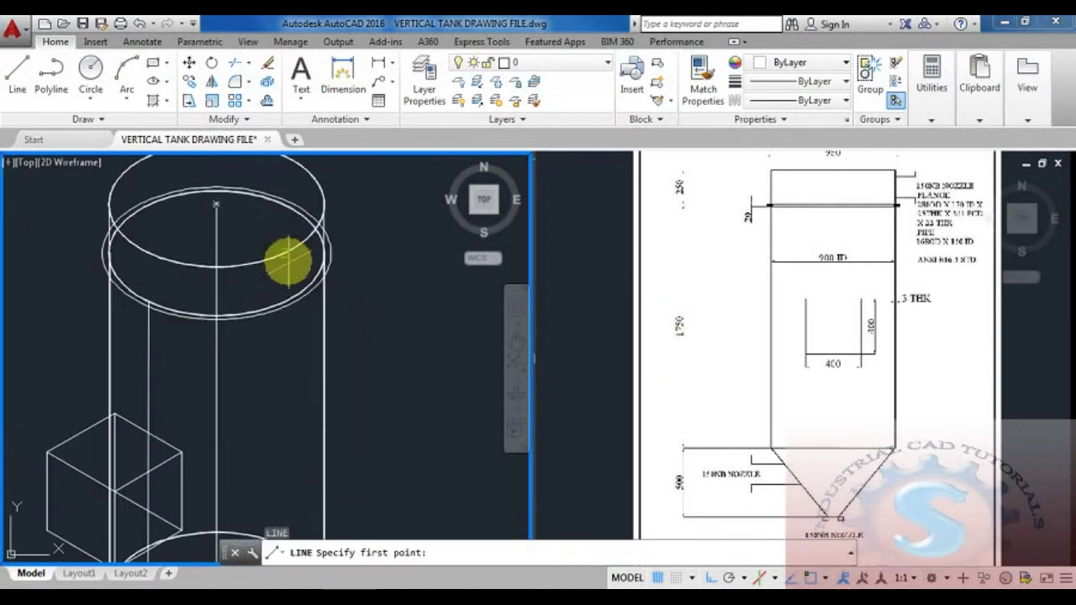
pyautogui.click(283, 255)
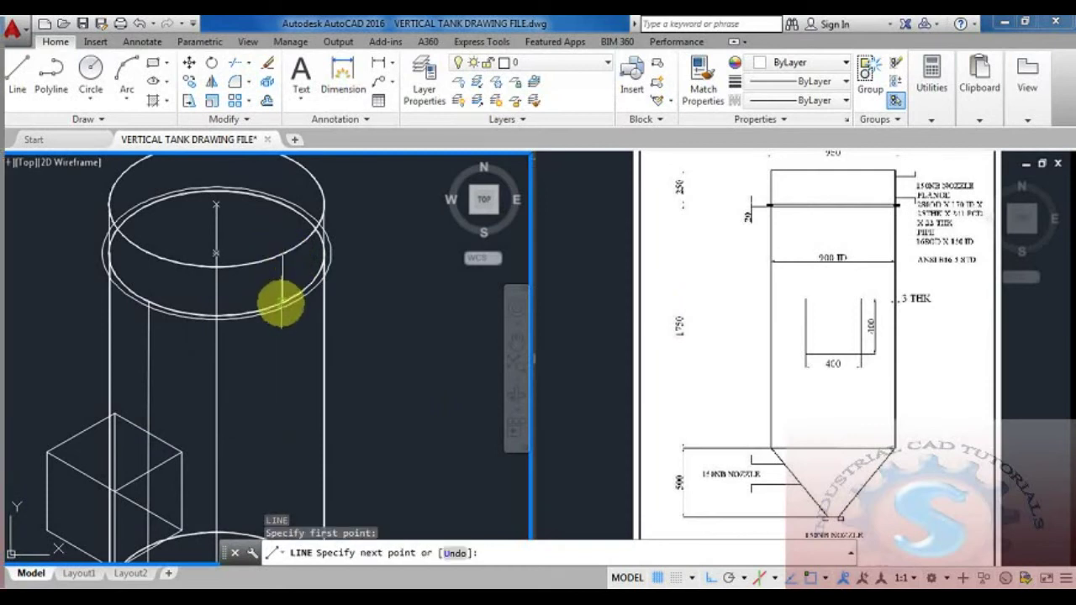
pyautogui.press('Escape')
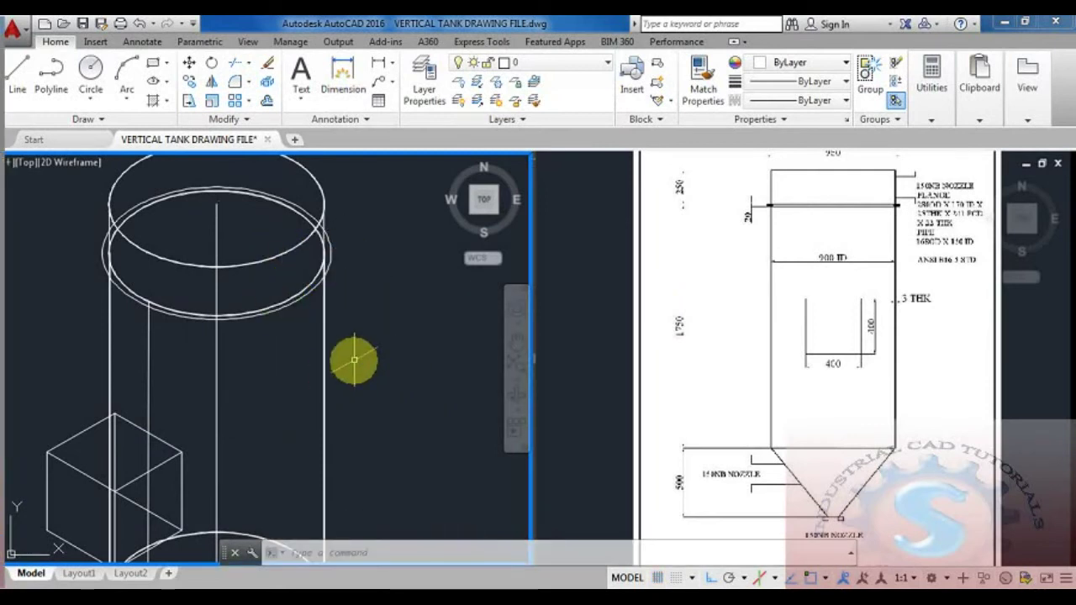
# Step: Examine the 150NB nozzle flange and pipe size notes beside the upper section in the reference drawing
pyautogui.scroll(-4, 354, 360)
pyautogui.moveTo(339, 378); pyautogui.dragTo(322, 419, button='middle')
pyautogui.scroll(2, 322, 404)
pyautogui.scroll(-2, 322, 404)
pyautogui.scroll(1, 310, 342)
pyautogui.scroll(-1, 307, 361)
pyautogui.moveTo(308, 365); pyautogui.dragTo(310, 322, button='middle')
pyautogui.moveTo(384, 367); pyautogui.dragTo(375, 387, button='middle')
pyautogui.press('Escape')
pyautogui.press('Escape')
pyautogui.press('Escape')
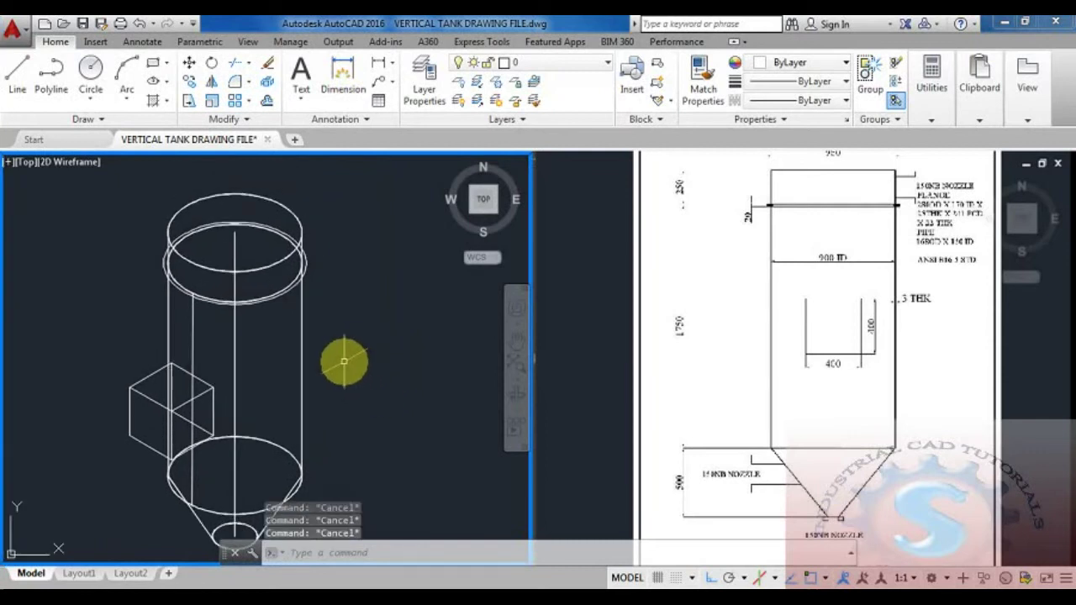
pyautogui.click(872, 284)
pyautogui.scroll(2, 864, 292)
pyautogui.moveTo(811, 332); pyautogui.dragTo(721, 376, button='middle')
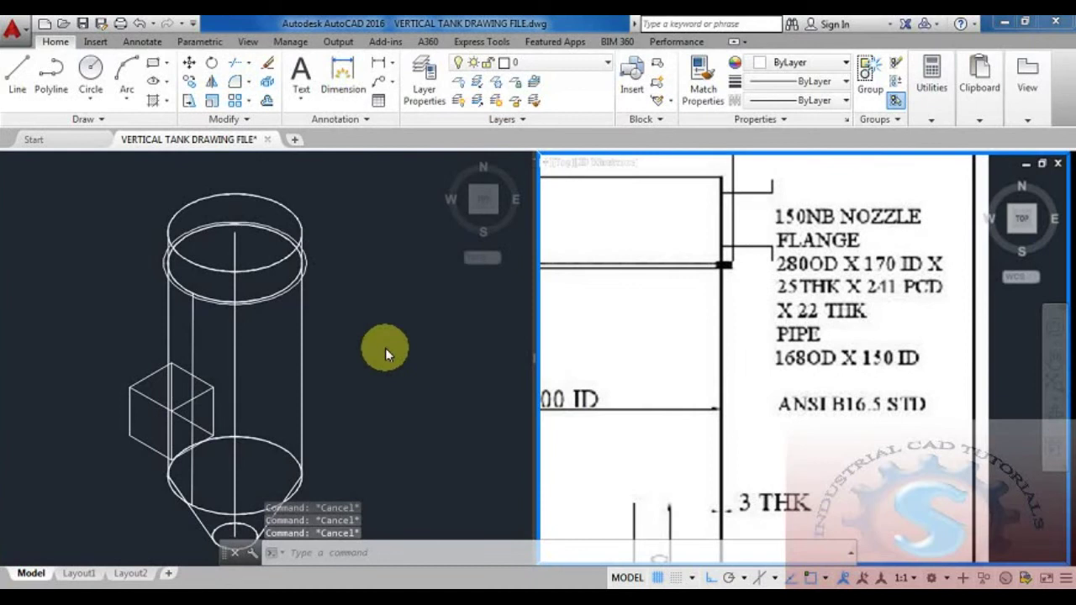
pyautogui.press('l')
pyautogui.press('Return')
pyautogui.click(348, 337)
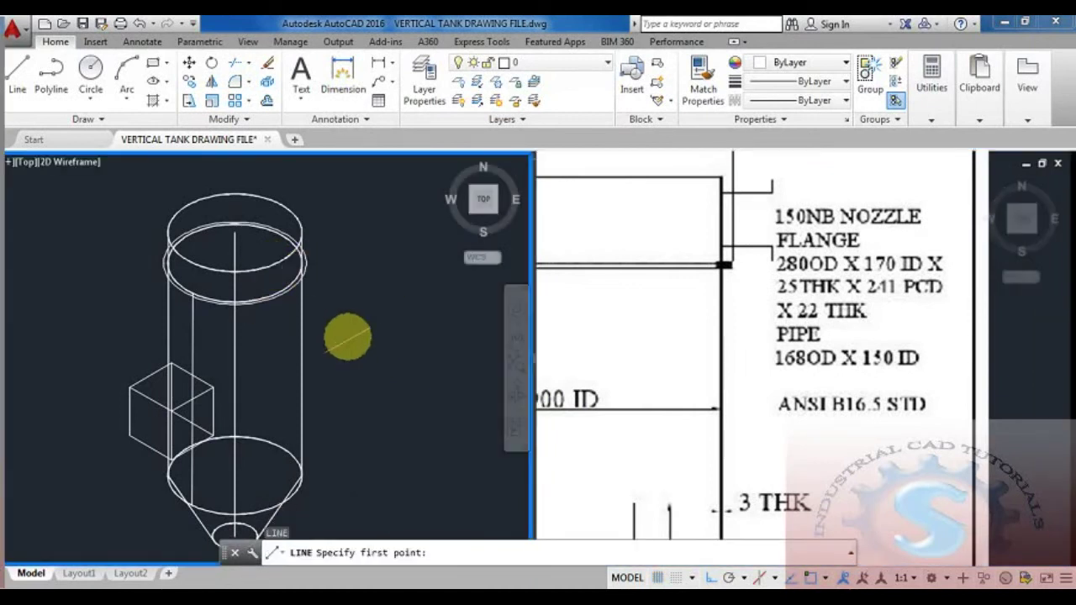
pyautogui.moveTo(348, 336); pyautogui.dragTo(355, 308, button='middle')
pyautogui.press('Escape')
pyautogui.press('Escape')
# Step: Draw a vertical line on the upper section's front right surface from the top circle down to the circle at the flange
pyautogui.press('Return')
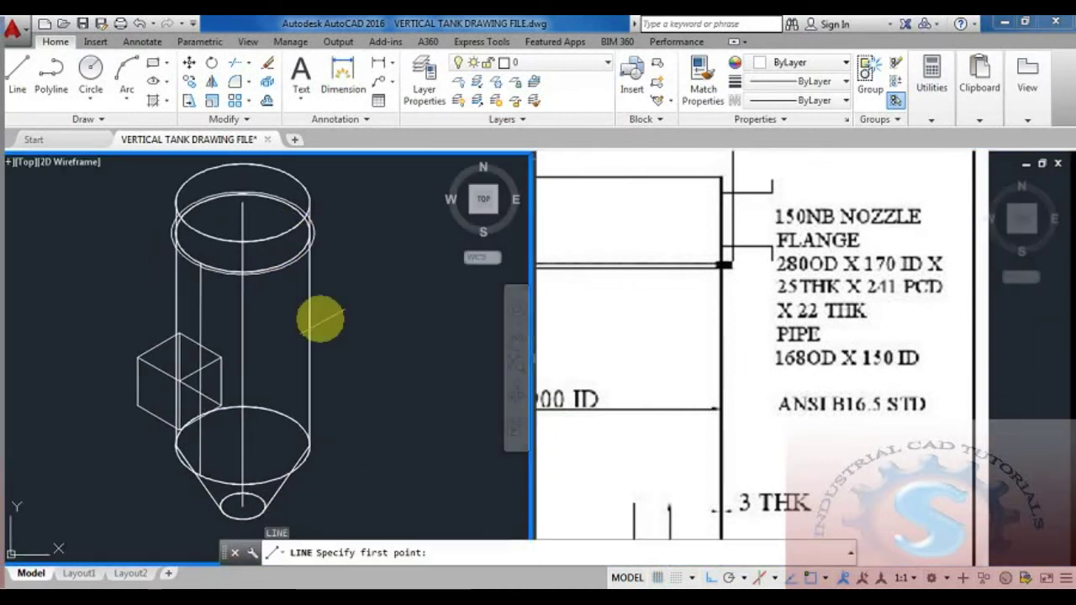
pyautogui.scroll(6, 284, 240)
pyautogui.click(276, 228)
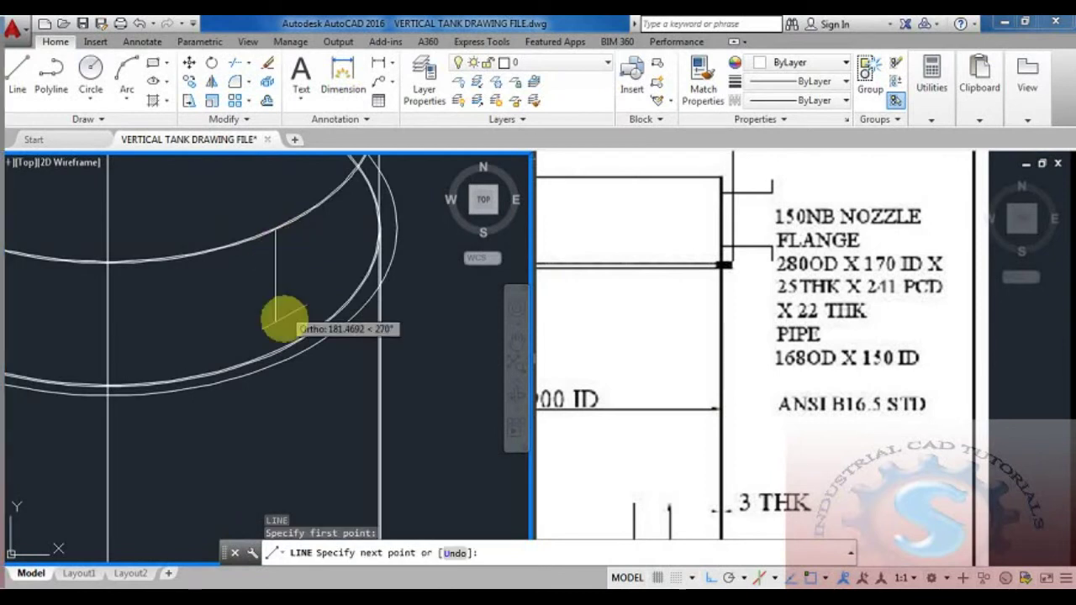
pyautogui.scroll(-6, 276, 355)
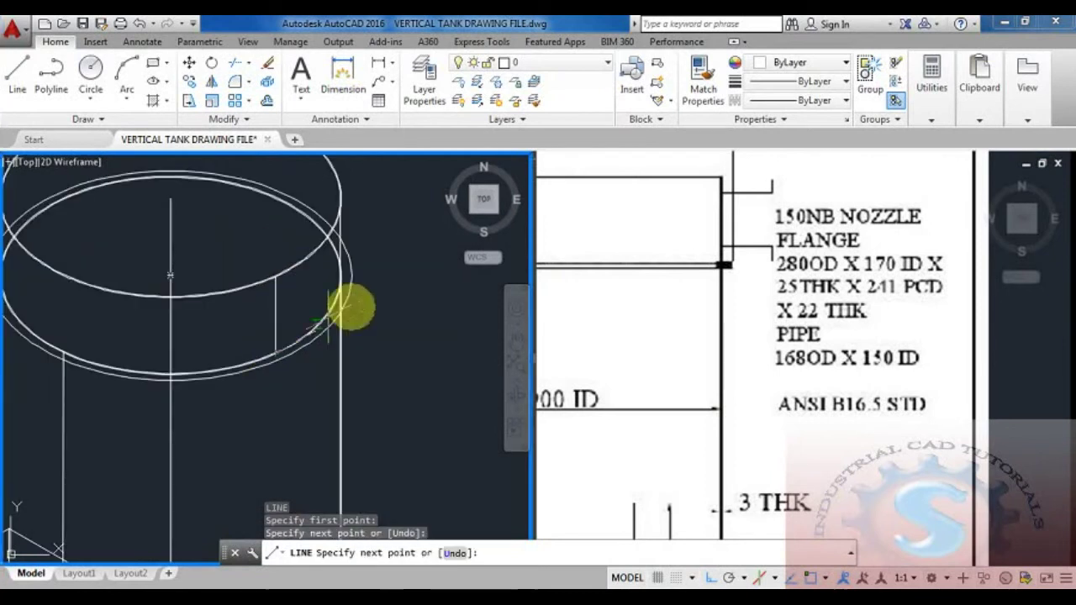
pyautogui.scroll(-2, 336, 312)
pyautogui.press('Escape')
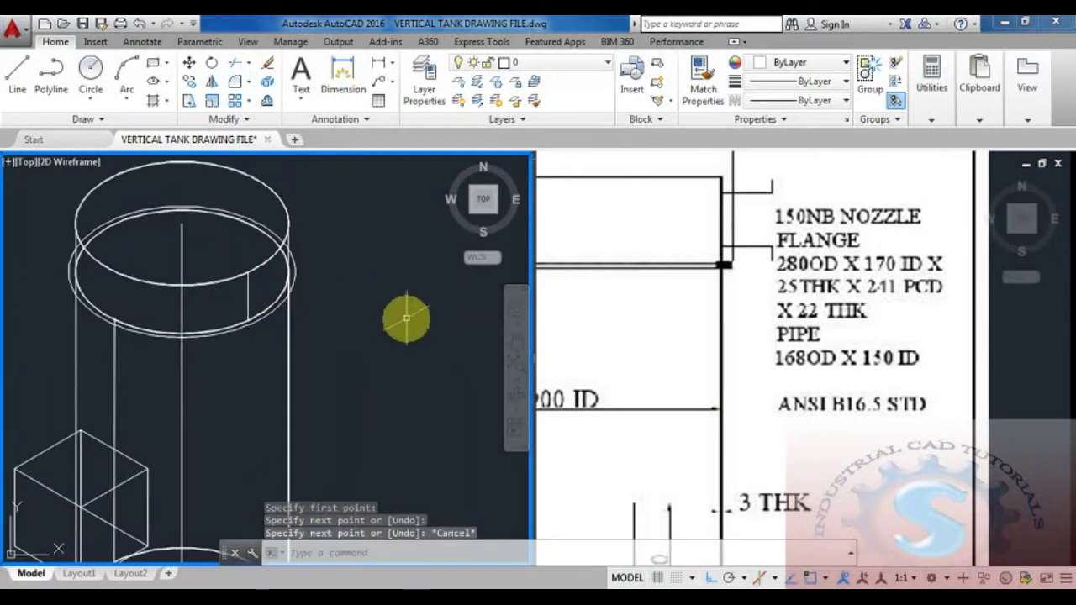
pyautogui.write('LINE')
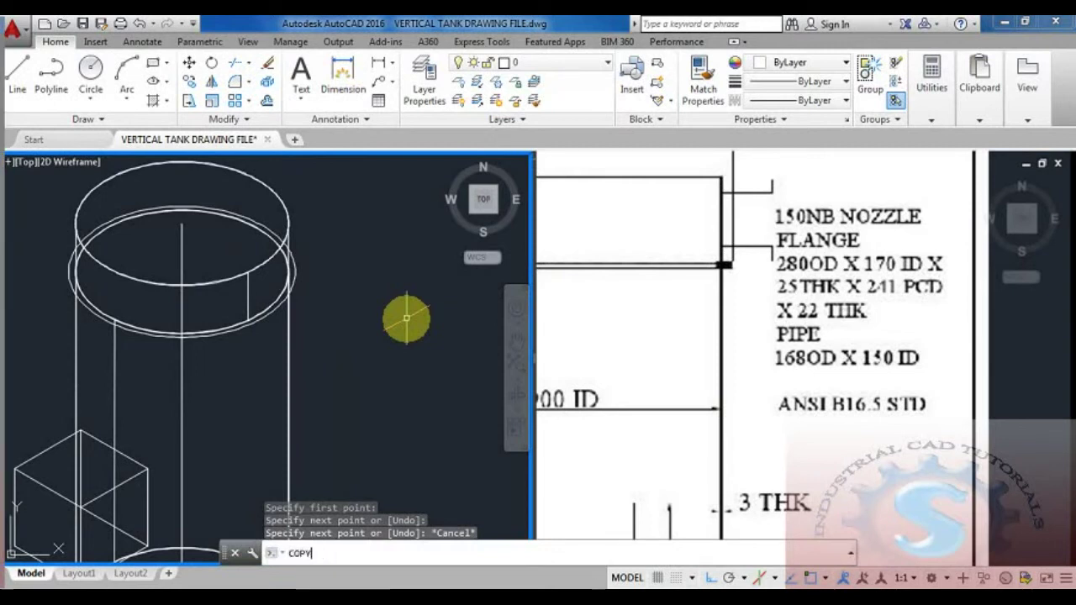
pyautogui.press('Return')
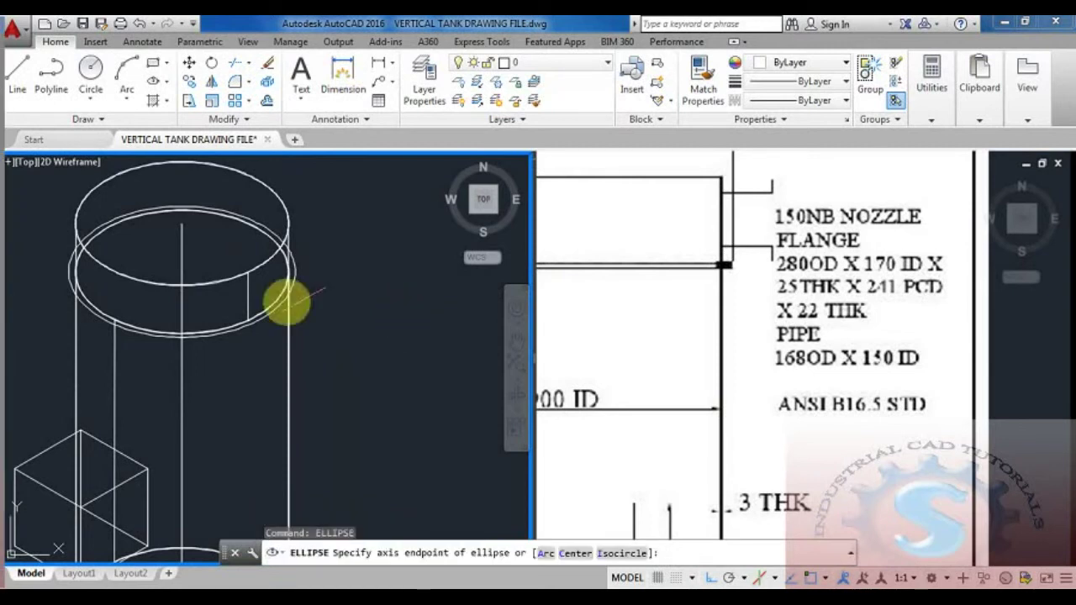
pyautogui.click(247, 298)
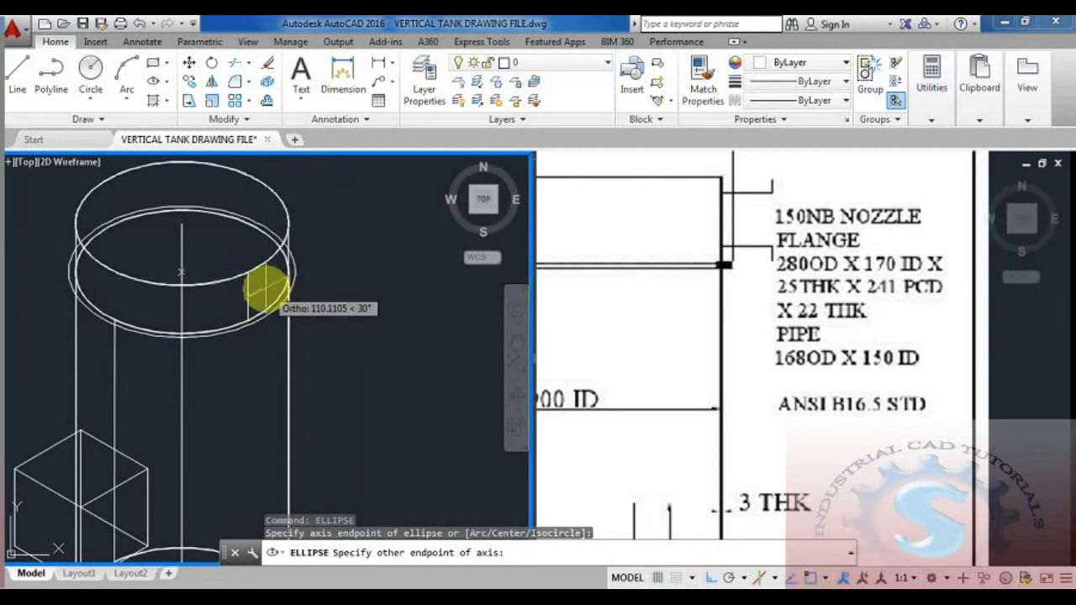
pyautogui.press('Escape')
# Step: Draw a 150 diameter isocircle centred on the midpoint of the vertical line on the upper section's front right surface
pyautogui.write('LINE')
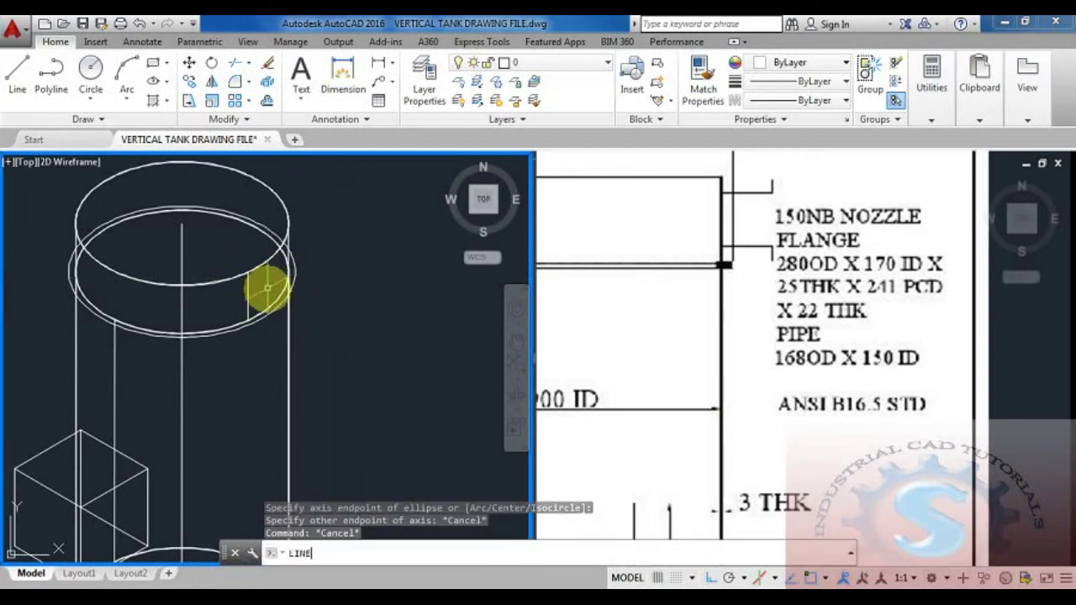
pyautogui.press('Return')
pyautogui.write('I')
pyautogui.press('Return')
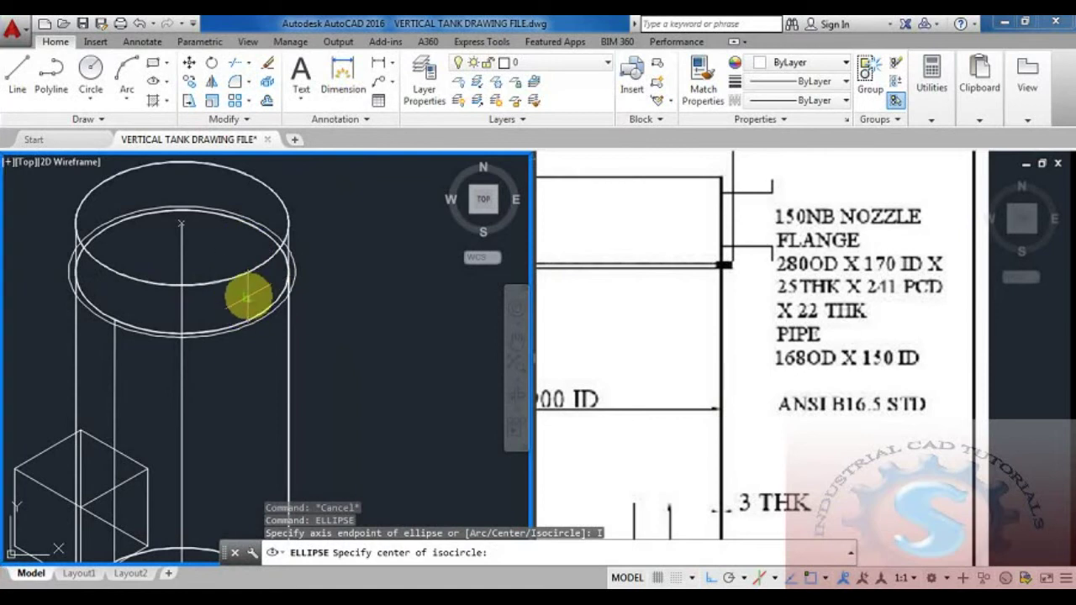
pyautogui.click(246, 297)
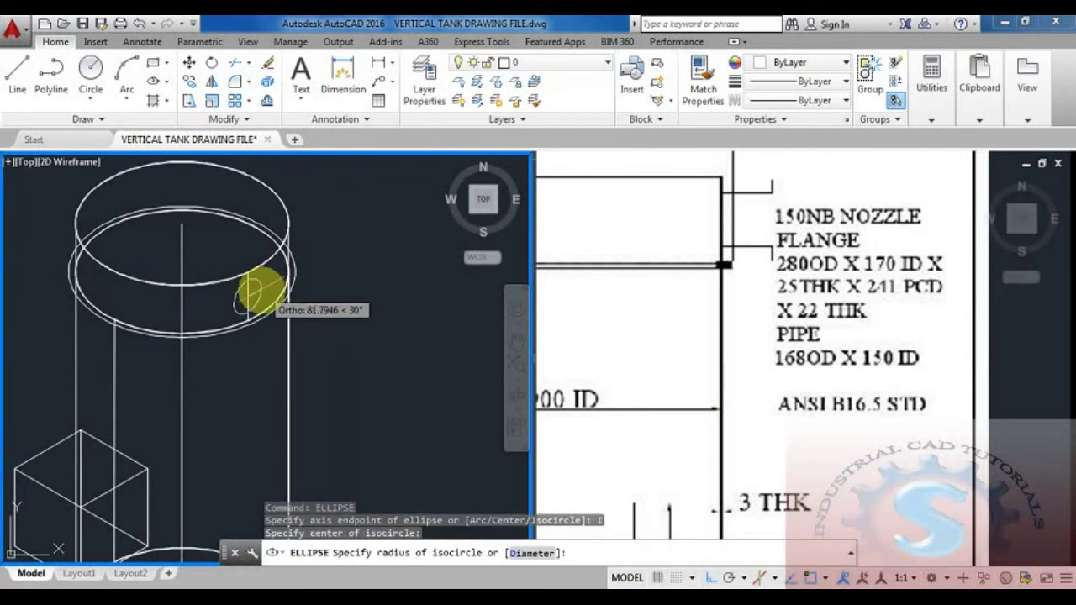
pyautogui.scroll(2, 256, 292)
pyautogui.write('D')
pyautogui.press('Return')
pyautogui.write('150')
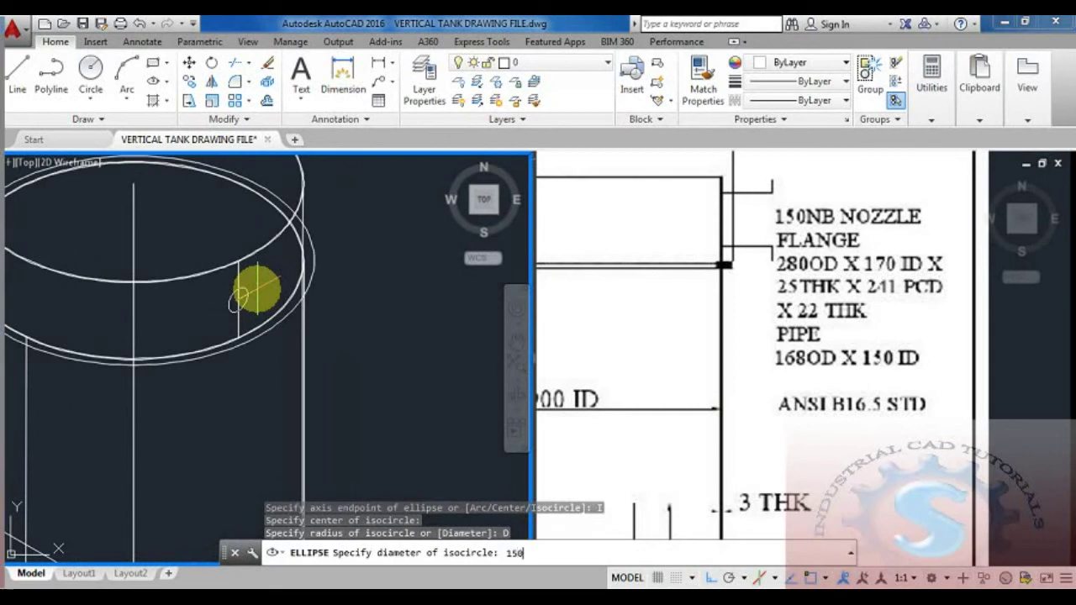
pyautogui.press('Return')
pyautogui.scroll(-4, 256, 294)
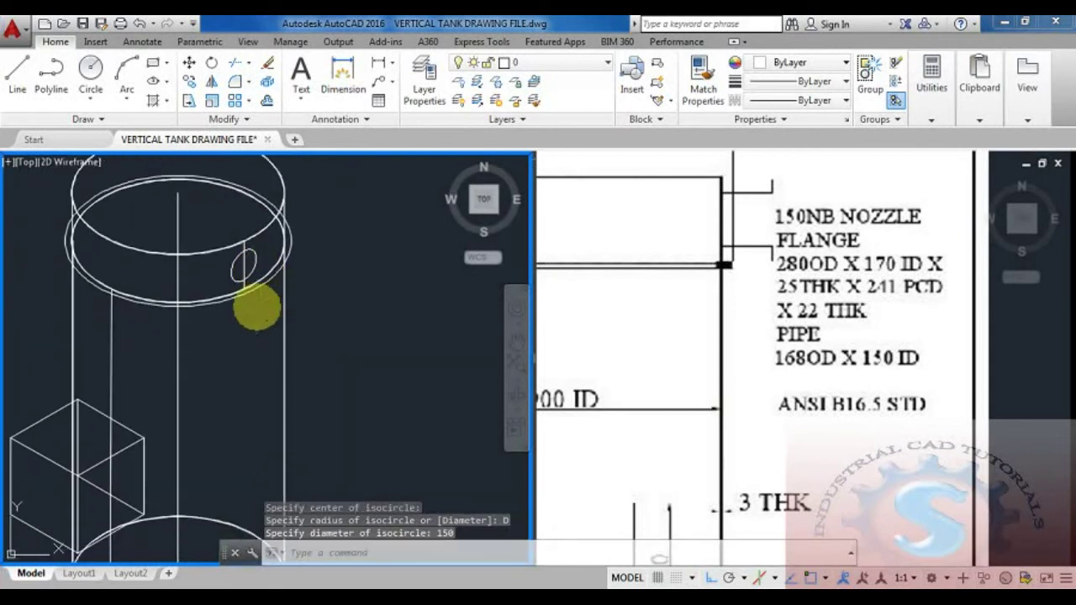
# Step: Draw a 200 long nozzle axis from the isocircle's centre outward along the 330° direction in the left isoplane
pyautogui.write('L')
pyautogui.press('Return')
pyautogui.click(243, 266)
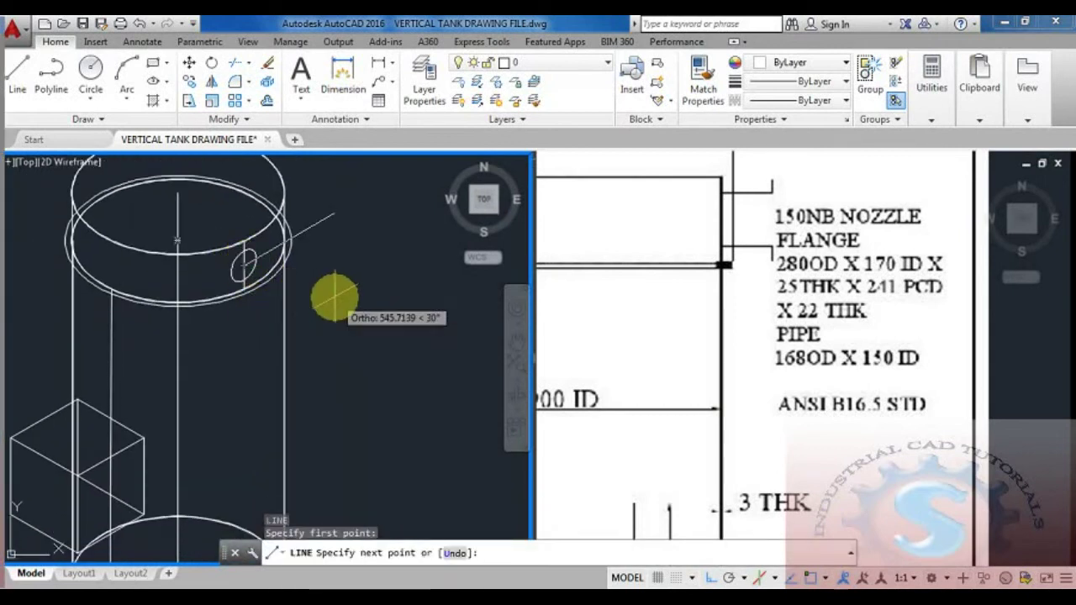
pyautogui.press('F5')
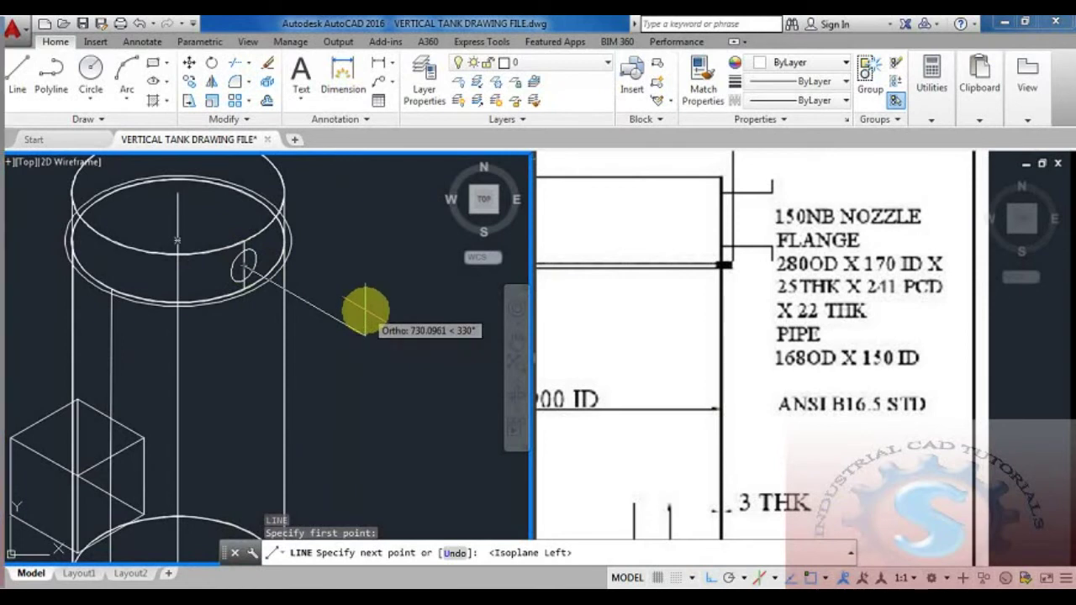
pyautogui.write('200')
pyautogui.press('Return')
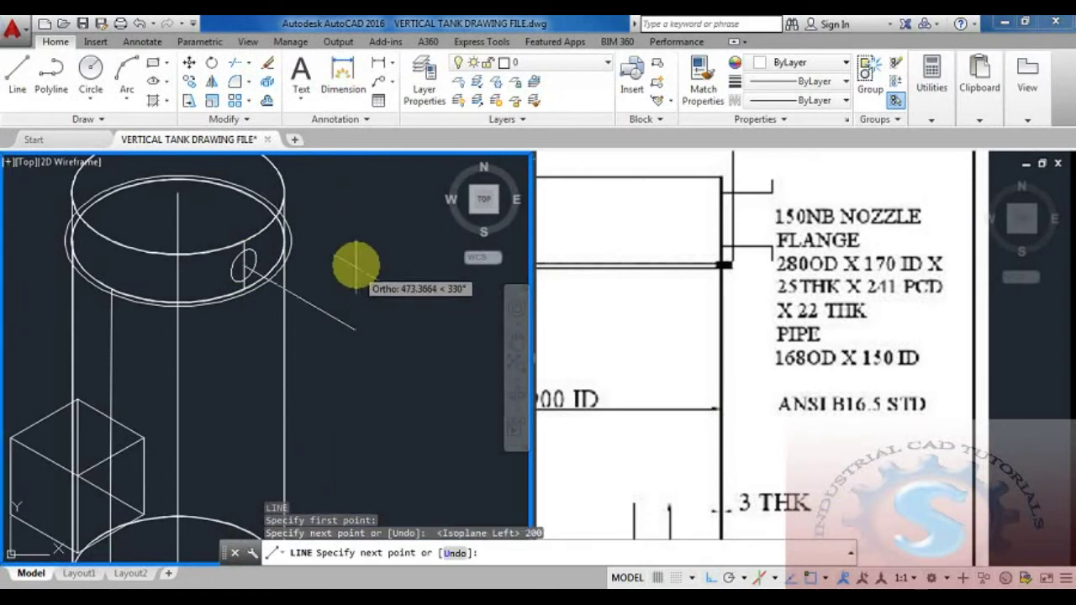
pyautogui.press('Escape')
# Step: Copy the 150 isocircle from its centre to the outer end of the 200 long axis line
pyautogui.write('co')
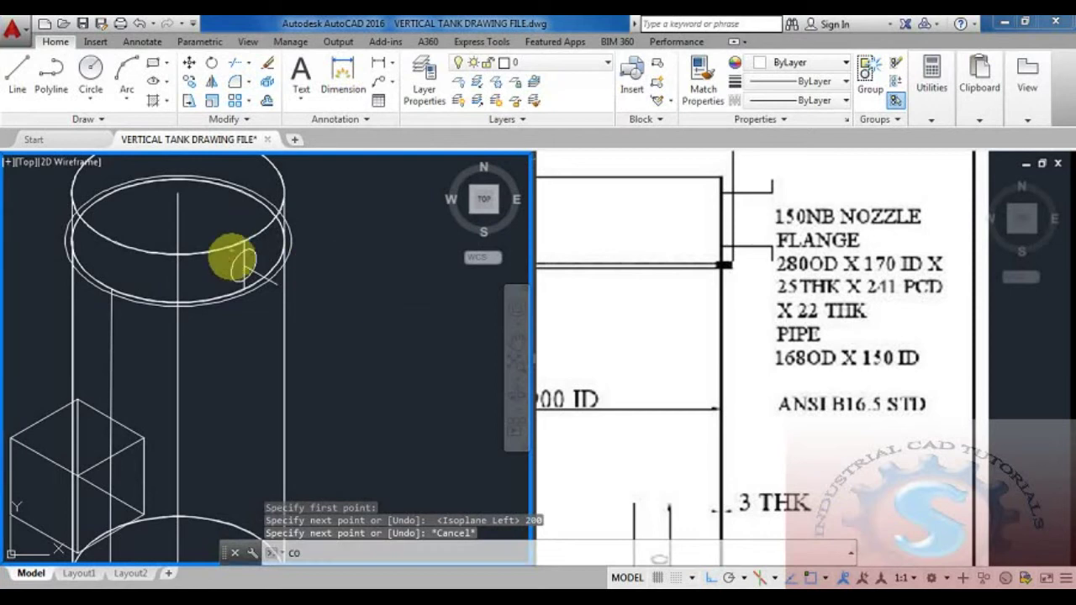
pyautogui.press('Return')
pyautogui.scroll(2, 232, 259)
pyautogui.click(243, 266)
pyautogui.press('Return')
pyautogui.click(250, 267)
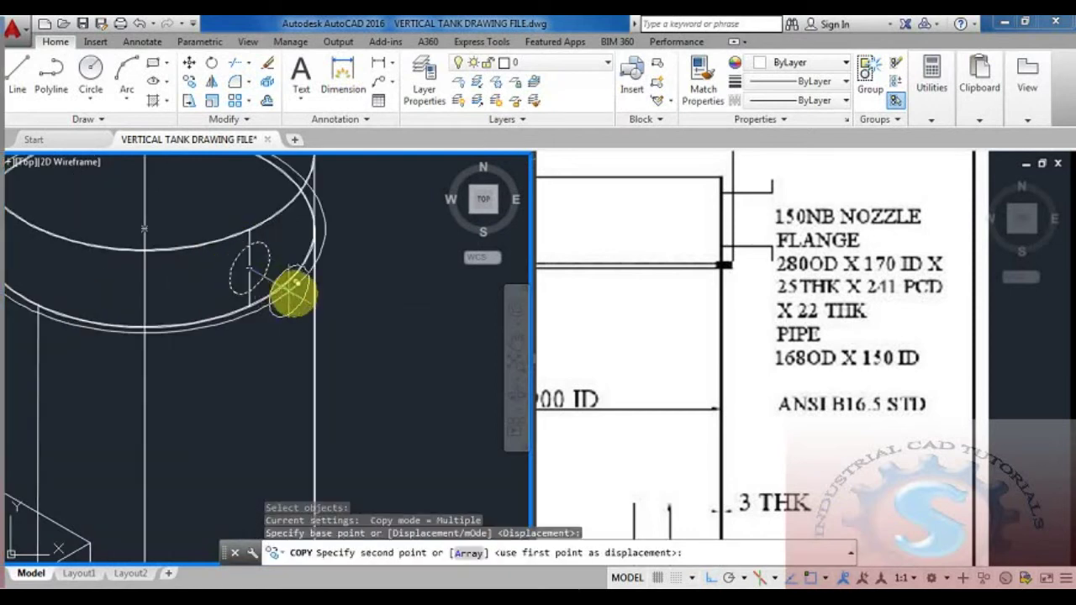
pyautogui.click(301, 299)
pyautogui.scroll(-2, 289, 302)
pyautogui.press('Escape')
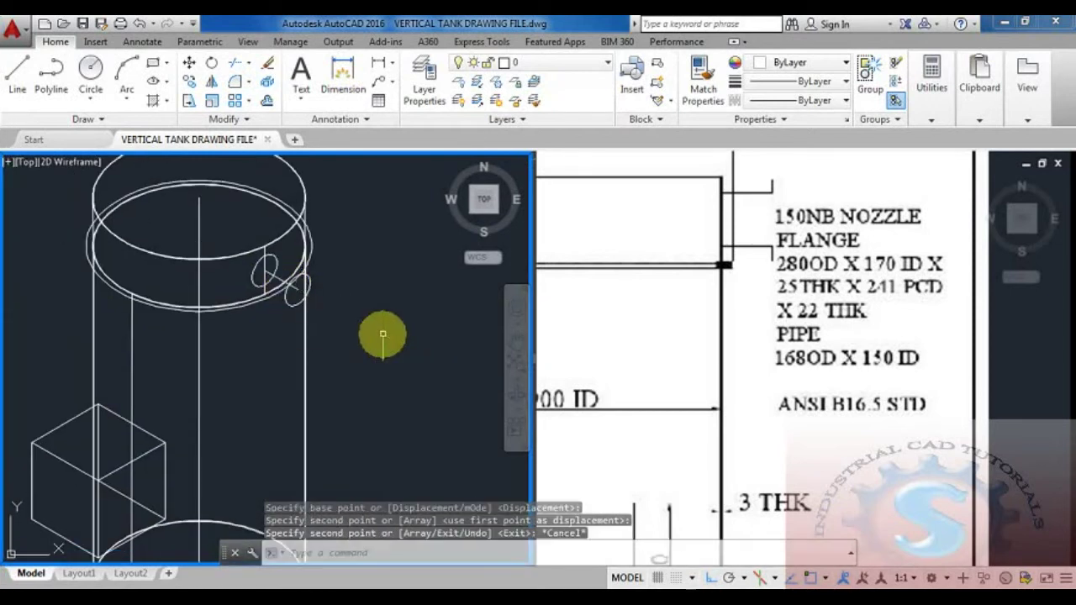
# Step: Join the two nozzle circles with lines along the pipe's lower and upper edges
pyautogui.write('l')
pyautogui.press('Return')
pyautogui.scroll(2, 239, 304)
pyautogui.scroll(2, 239, 304)
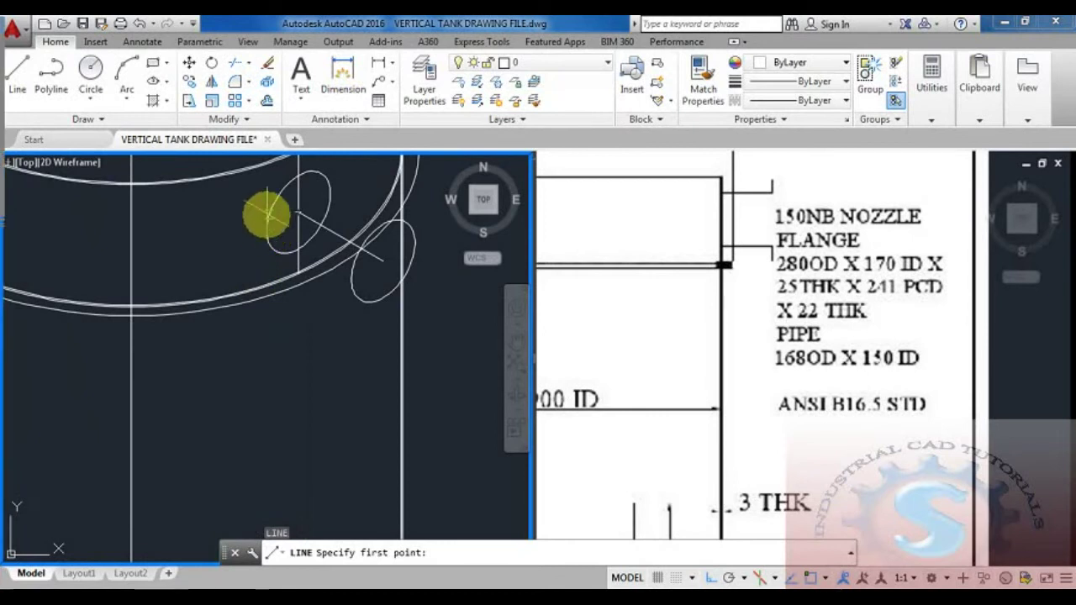
pyautogui.click(368, 292)
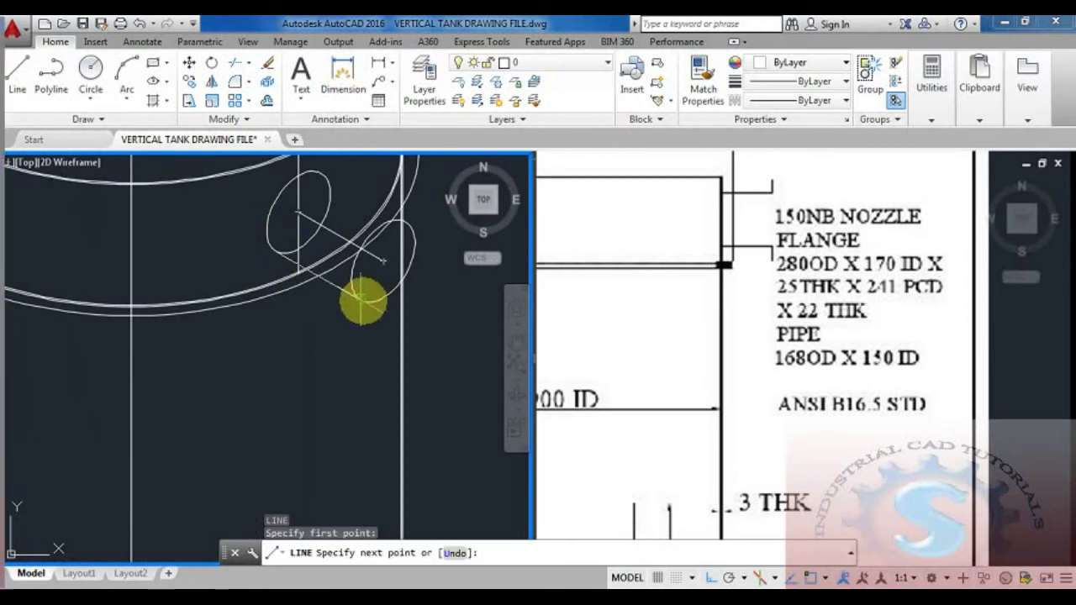
pyautogui.scroll(-2, 364, 301)
pyautogui.press('Escape')
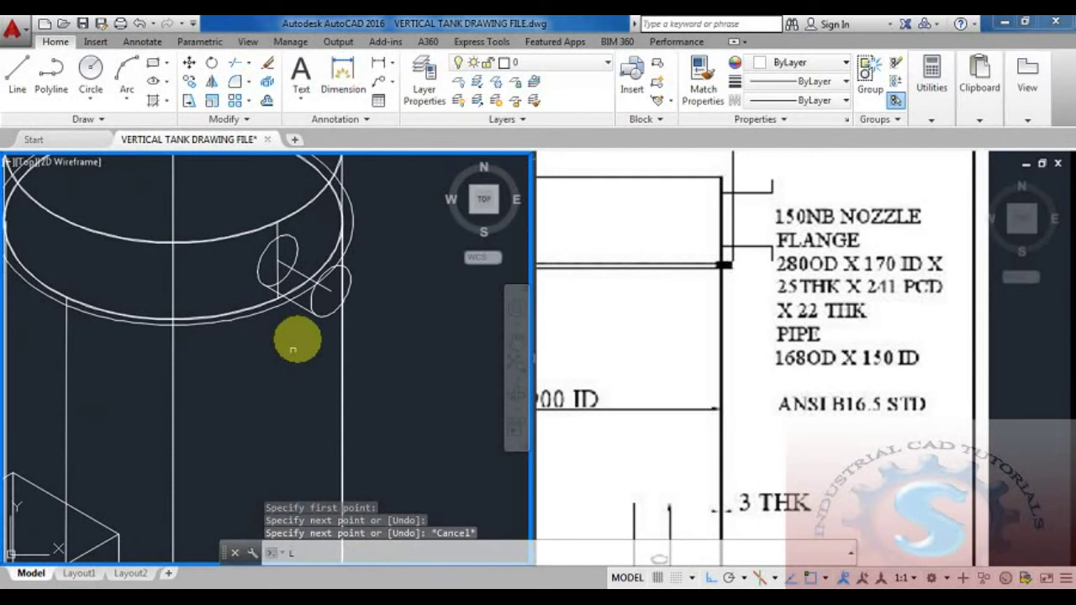
pyautogui.press('Return')
pyautogui.scroll(2, 299, 286)
pyautogui.click(281, 208)
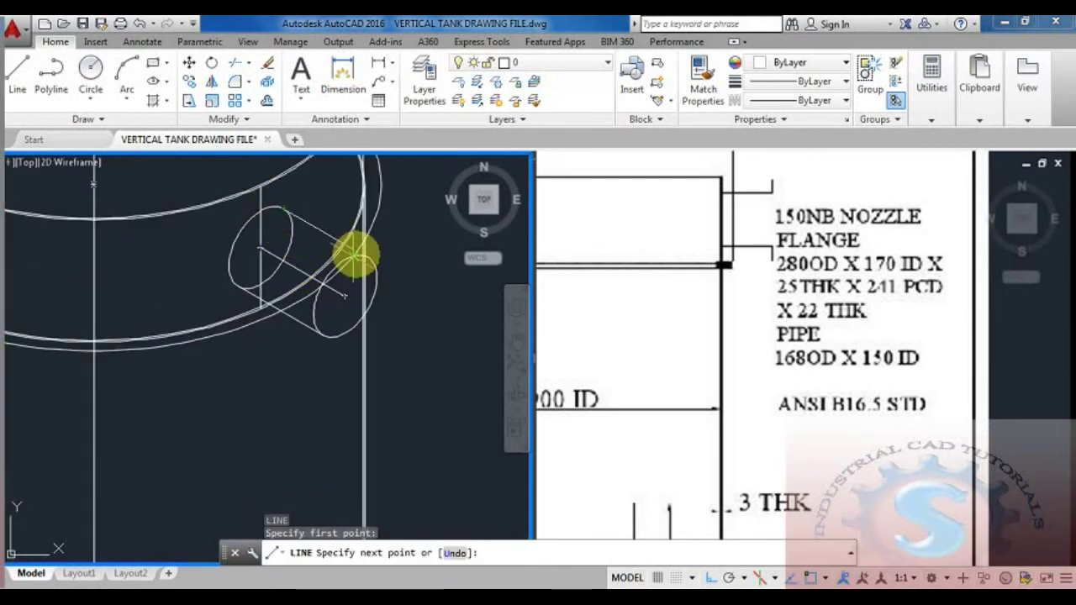
pyautogui.press('Escape')
# Step: Examine the whole reference drawing for the position of the 150NB nozzle on the cone
pyautogui.scroll(-5, 355, 263)
pyautogui.moveTo(343, 348)
pyautogui.mouseDown(button='middle')
pyautogui.moveTo(327, 379)
pyautogui.moveTo(327, 303)
pyautogui.moveTo(323, 339)
pyautogui.moveTo(300, 323)
pyautogui.mouseUp(button='middle')
pyautogui.scroll(2, 325, 343)
pyautogui.scroll(-2, 324, 343)
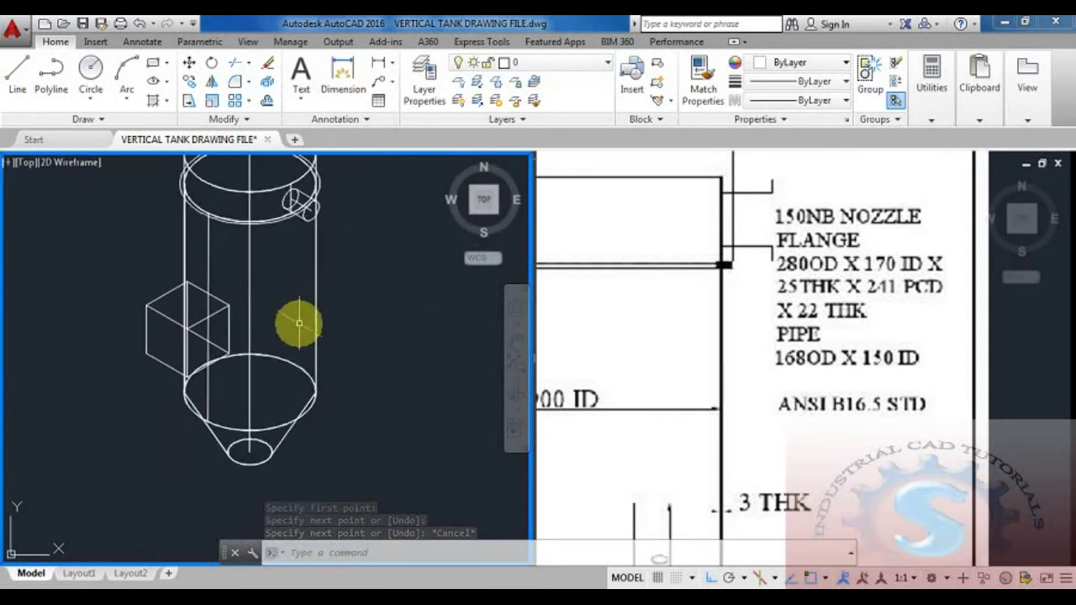
pyautogui.click(800, 347)
pyautogui.scroll(-5, 797, 344)
pyautogui.scroll(3, 768, 384)
pyautogui.scroll(-3, 732, 412)
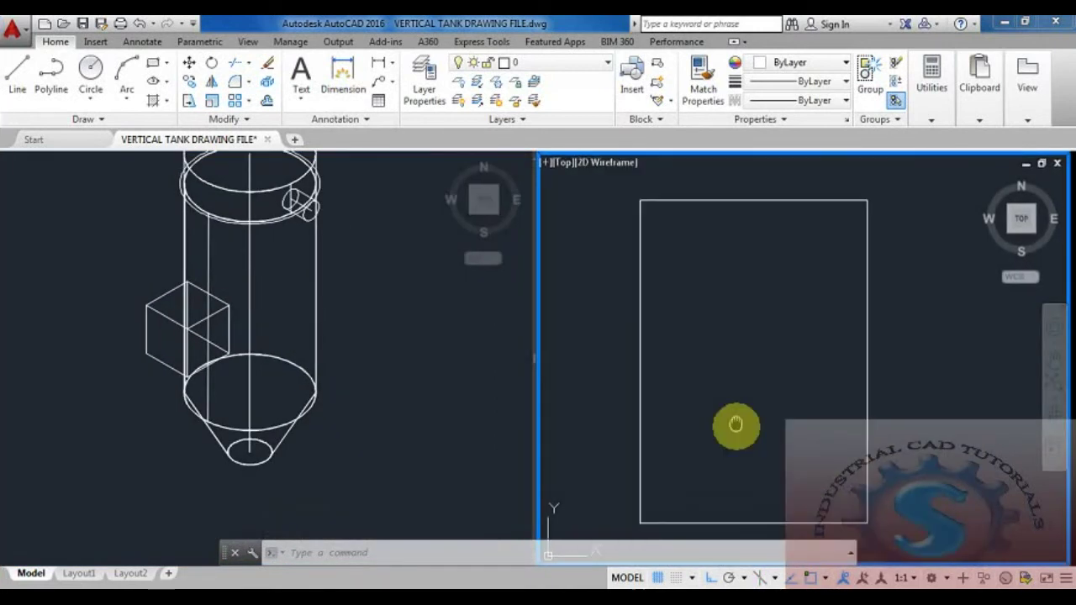
pyautogui.scroll(3, 740, 391)
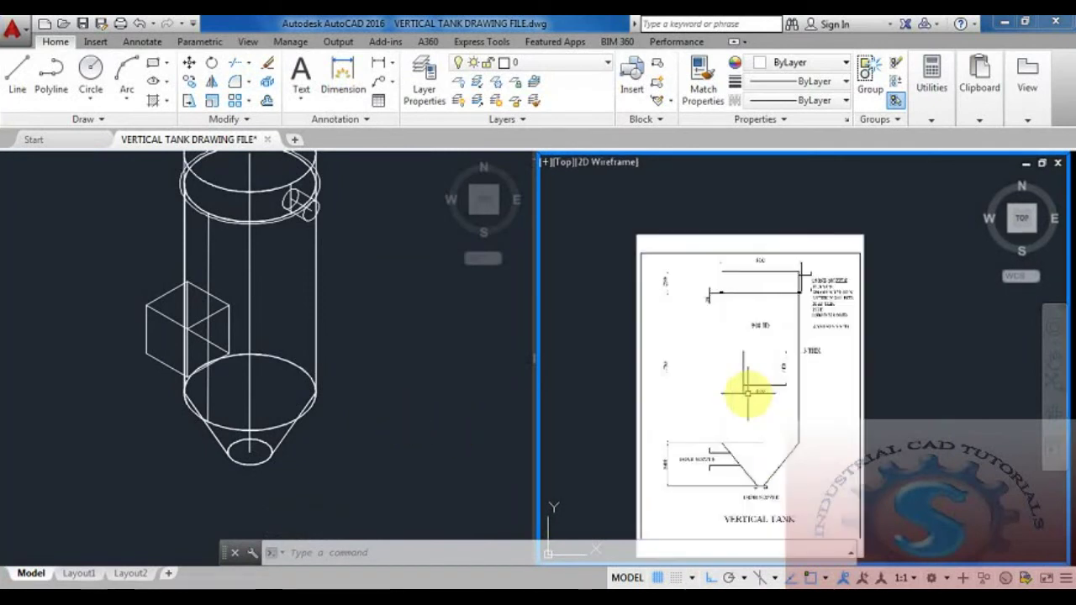
pyautogui.moveTo(593, 388); pyautogui.dragTo(601, 382, button='middle')
pyautogui.moveTo(331, 317); pyautogui.dragTo(330, 383, button='middle')
pyautogui.scroll(4, 684, 396)
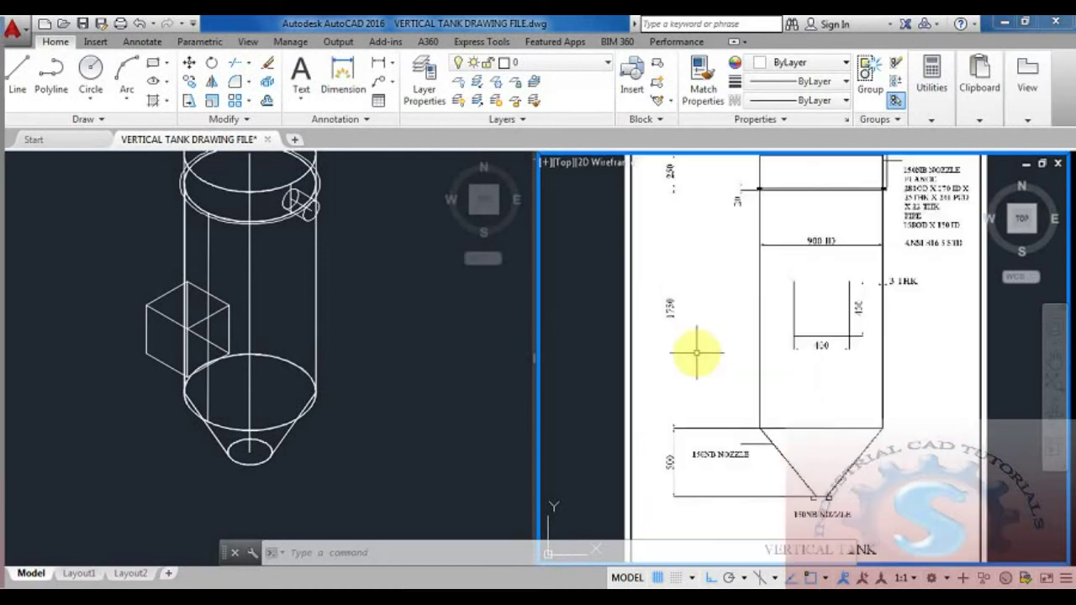
# Step: Copy the complete upper nozzle, both circles, edge lines and axis, straight down onto the right side of the cone
pyautogui.click(336, 286)
pyautogui.moveTo(345, 268); pyautogui.dragTo(342, 338, button='middle')
pyautogui.press('Escape')
pyautogui.press('Escape')
pyautogui.write('Co')
pyautogui.press('Return')
pyautogui.scroll(4, 286, 277)
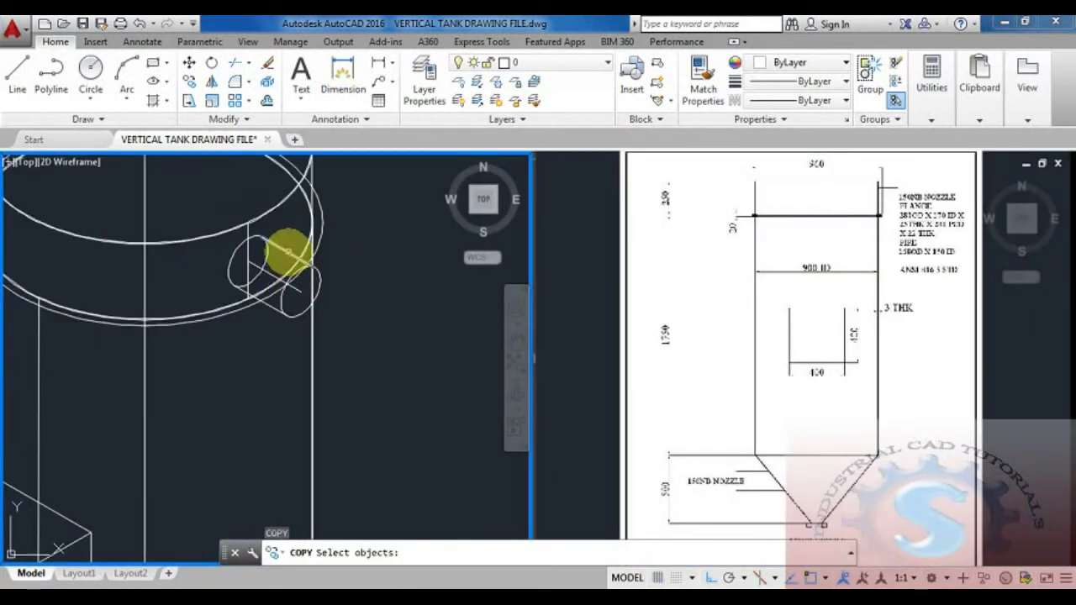
pyautogui.click(282, 297)
pyautogui.click(270, 307)
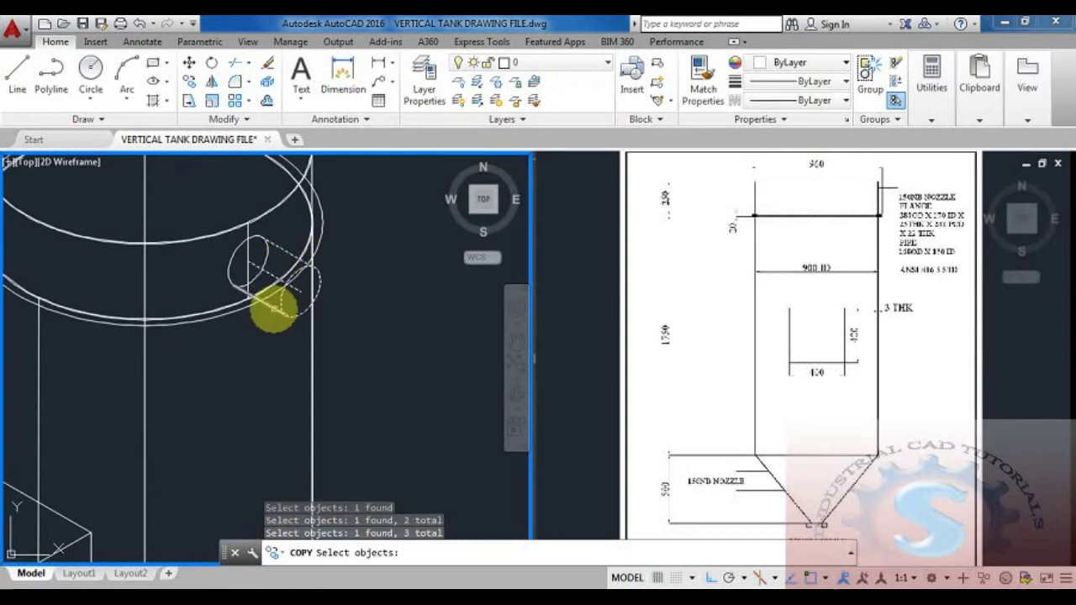
pyautogui.click(246, 278)
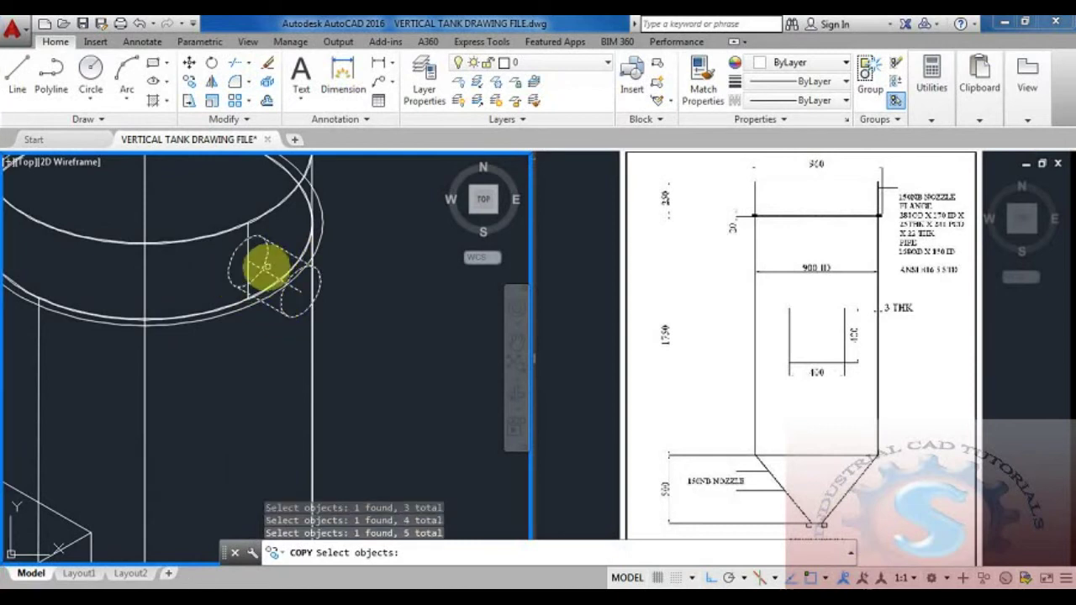
pyautogui.press('Return')
pyautogui.click(248, 263)
pyautogui.scroll(-2, 267, 360)
pyautogui.moveTo(267, 357); pyautogui.dragTo(265, 193, button='middle')
pyautogui.scroll(4, 258, 380)
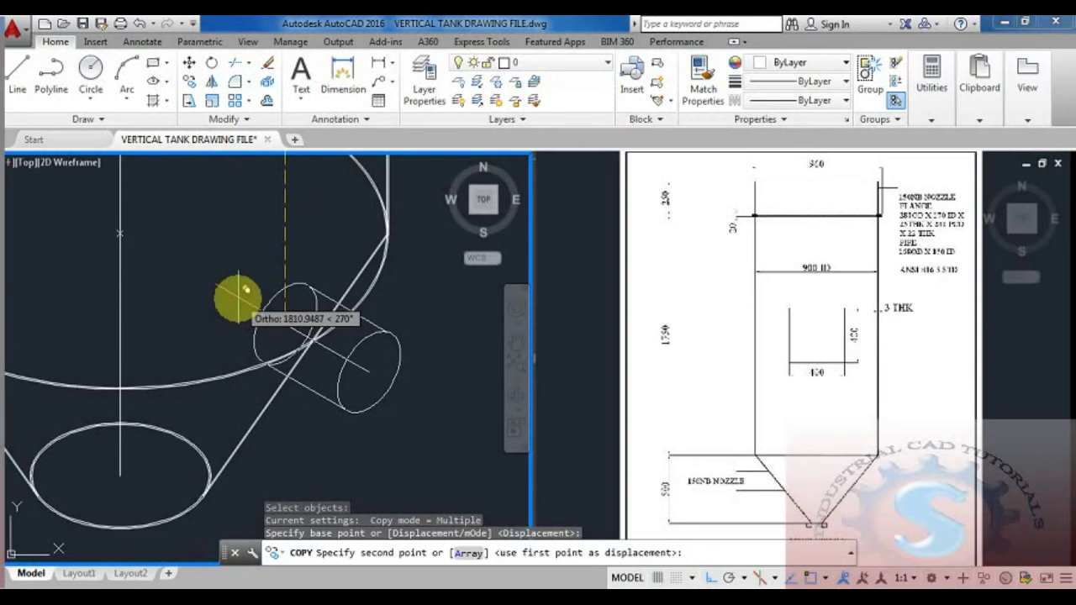
pyautogui.click(237, 353)
pyautogui.scroll(-3, 235, 361)
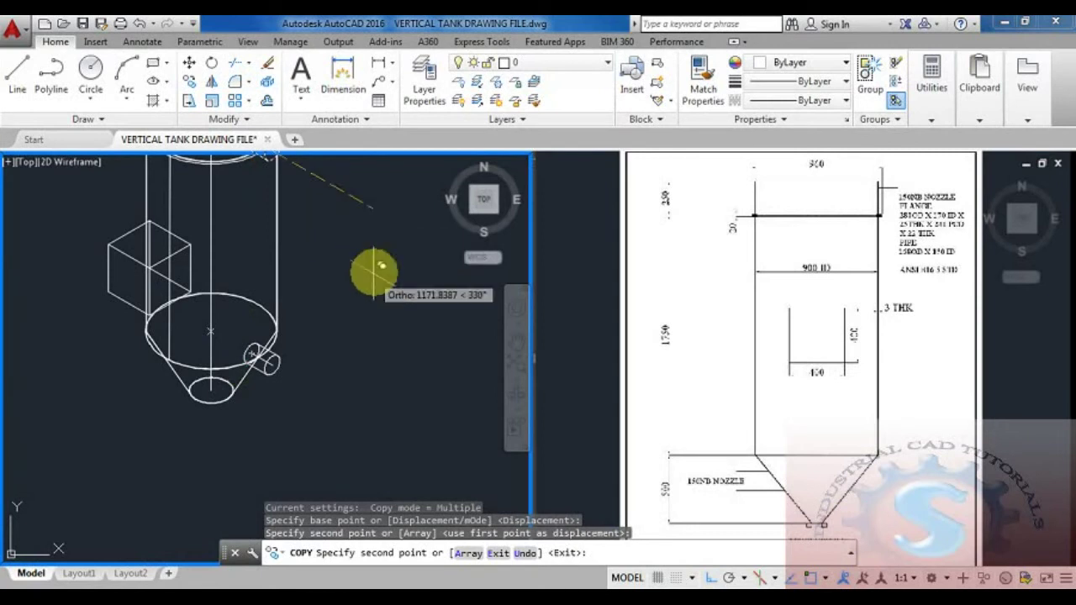
pyautogui.press('Escape')
# Step: Examine the isometric tank with its box and both side nozzles against the reference drawing
pyautogui.scroll(-2, 340, 354)
pyautogui.scroll(5, 340, 354)
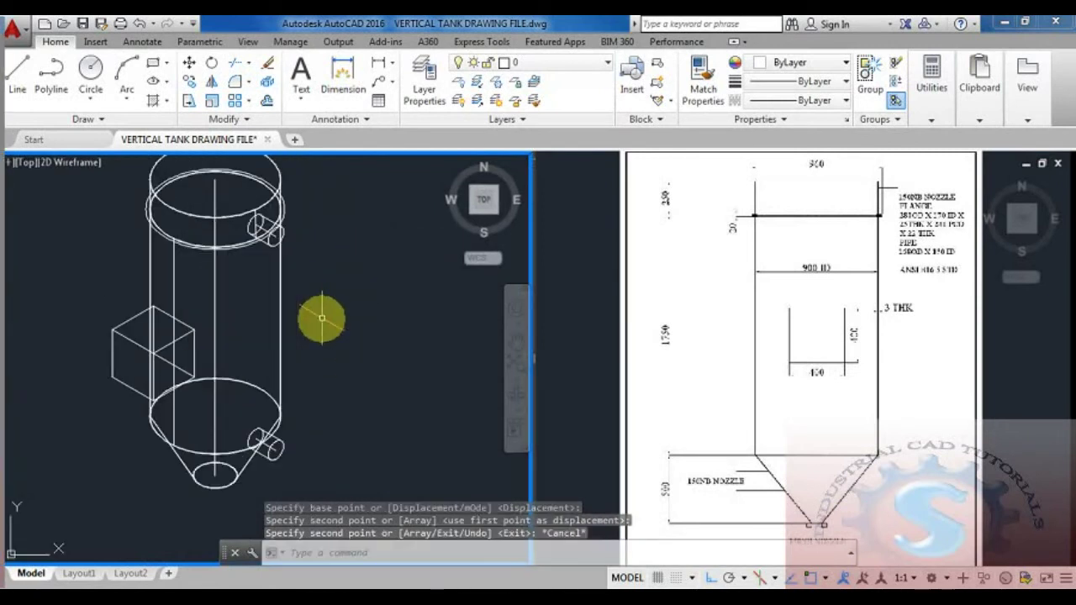
pyautogui.scroll(2, 160, 380)
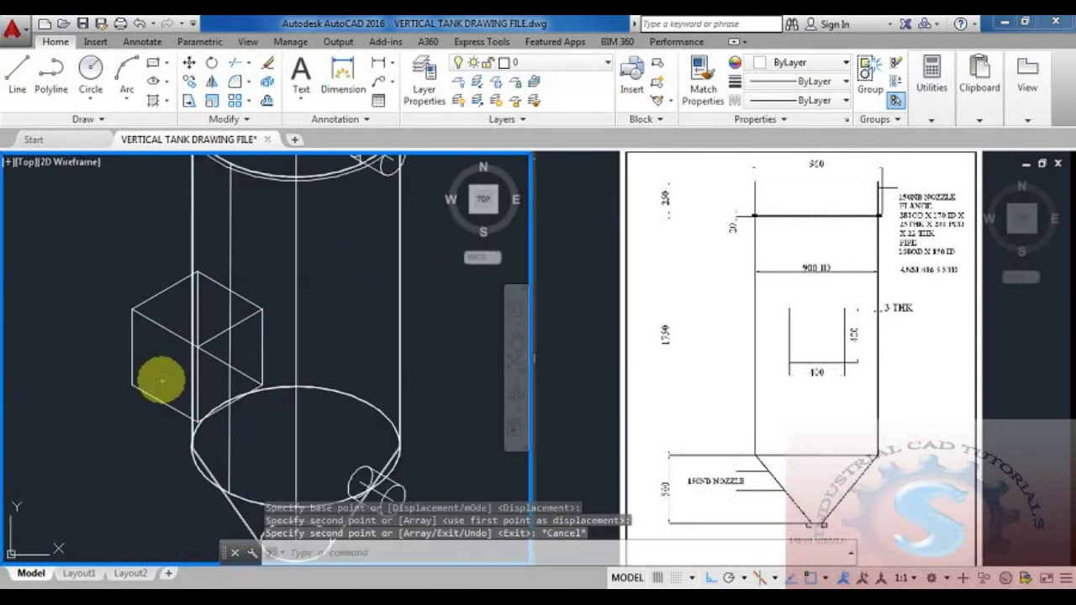
pyautogui.scroll(-4, 161, 379)
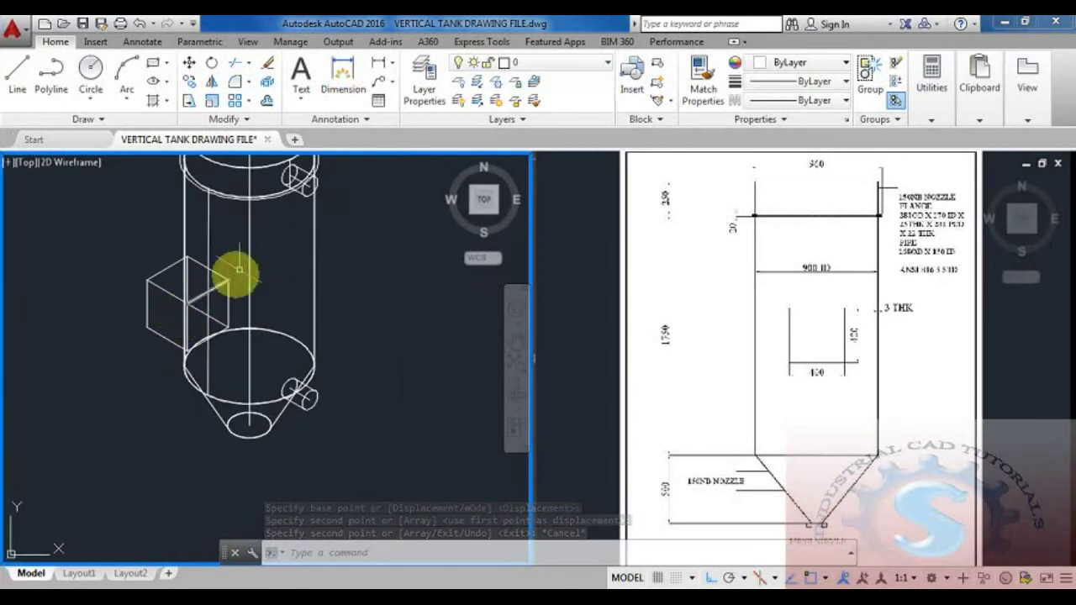
pyautogui.scroll(-2, 264, 293)
pyautogui.scroll(2, 264, 295)
pyautogui.moveTo(264, 295); pyautogui.dragTo(308, 333, button='middle')
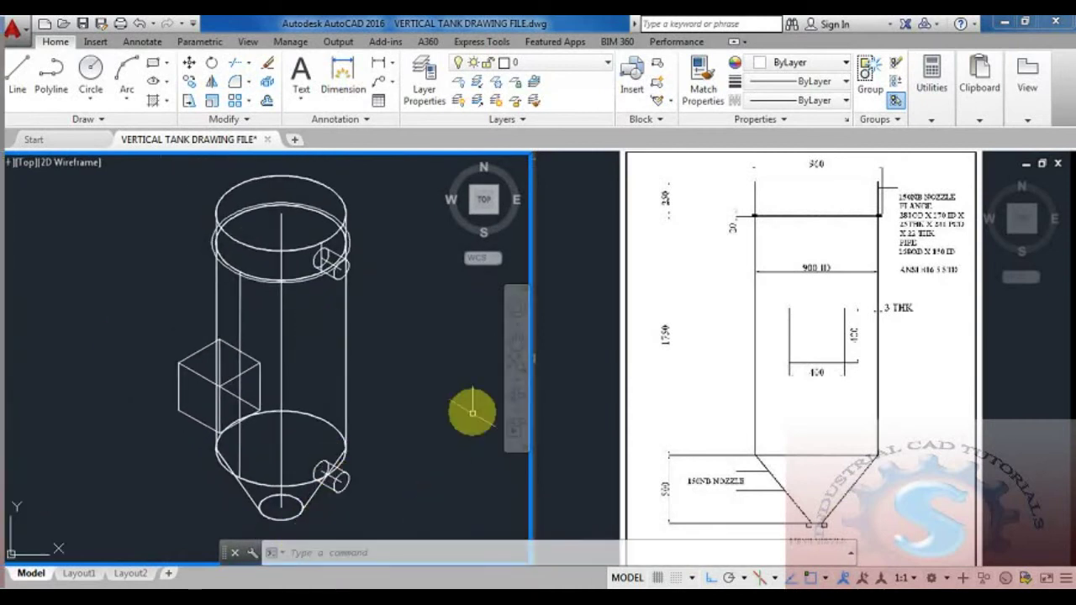
pyautogui.scroll(-2, 437, 413)
pyautogui.moveTo(437, 413); pyautogui.dragTo(341, 365, button='middle')
pyautogui.scroll(5, 329, 372)
pyautogui.scroll(-3, 328, 371)
# Step: Add an aligned dimension along the box's upper front edge, placing its dimension line below and to the left of the box
pyautogui.press('Escape')
pyautogui.press('Escape')
pyautogui.press('Escape')
pyautogui.click(293, 553)
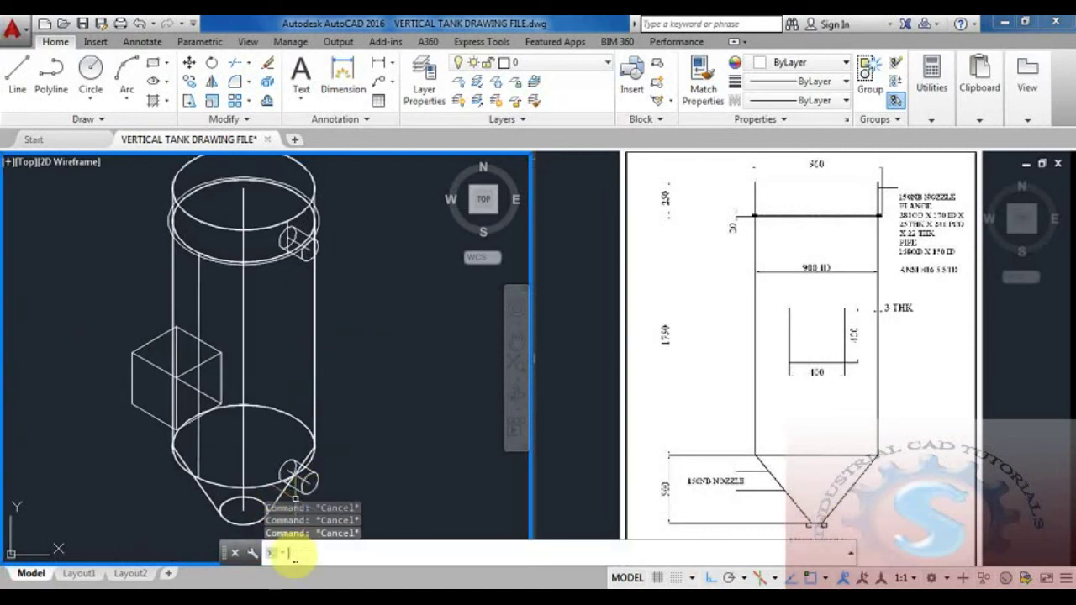
pyautogui.write('DIMALIGNED')
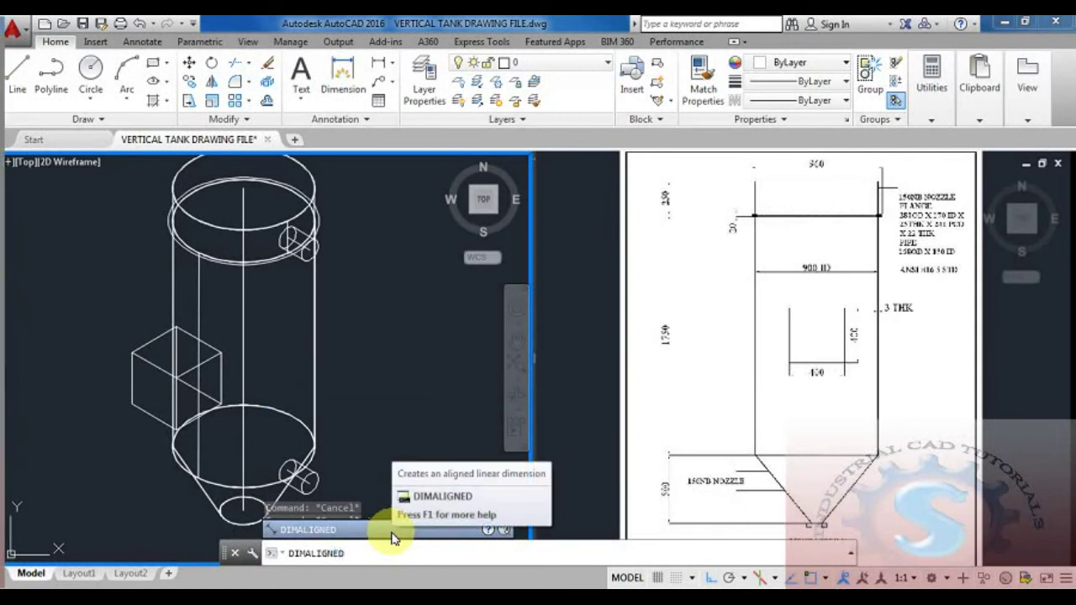
pyautogui.click(392, 532)
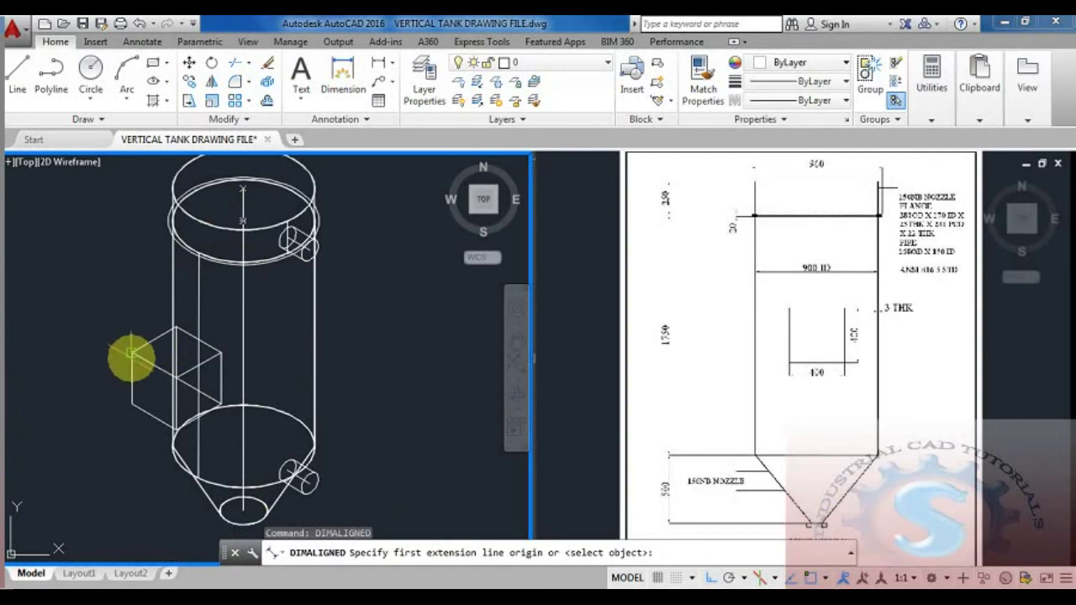
pyautogui.click(131, 353)
pyautogui.click(175, 379)
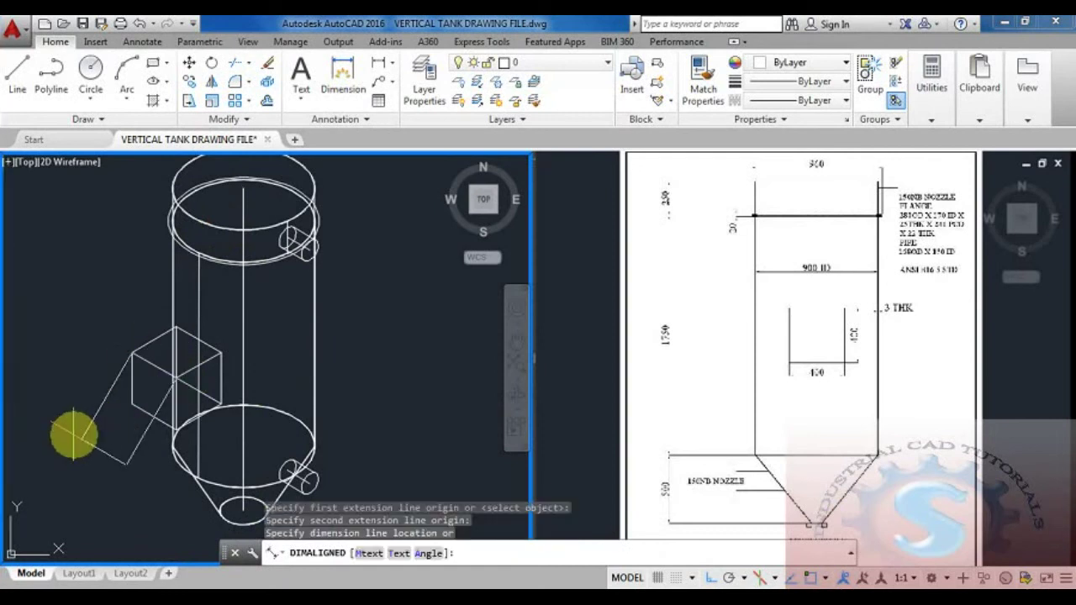
pyautogui.click(95, 427)
pyautogui.moveTo(122, 412); pyautogui.dragTo(121, 385, button='middle')
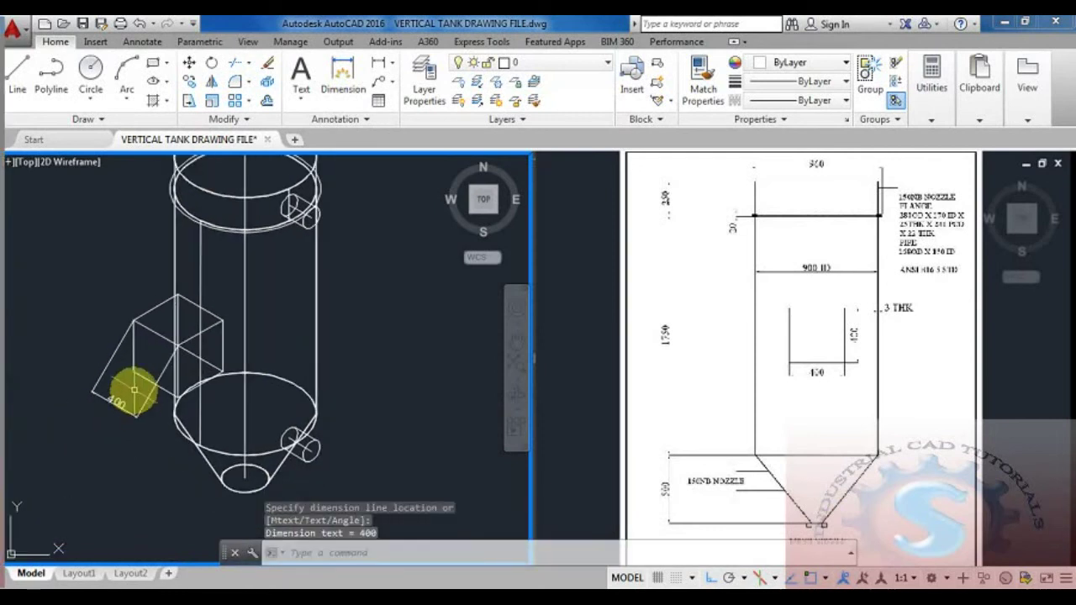
# Step: Add an aligned dimension along the axis of the lower nozzle on the cone, placing it above and to the right of the nozzle
pyautogui.press('Return')
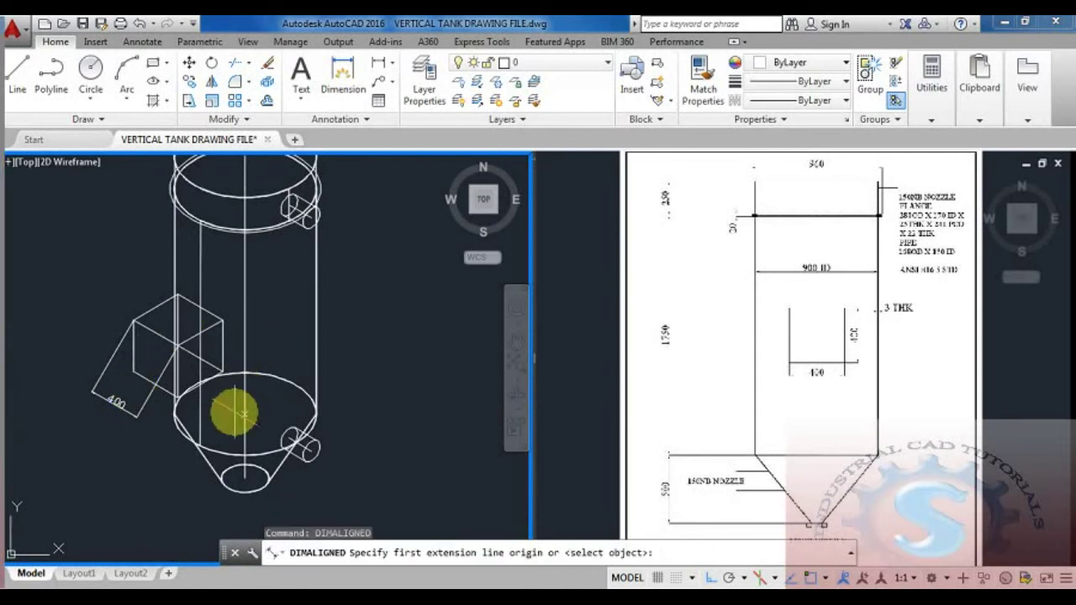
pyautogui.scroll(3, 320, 461)
pyautogui.click(242, 412)
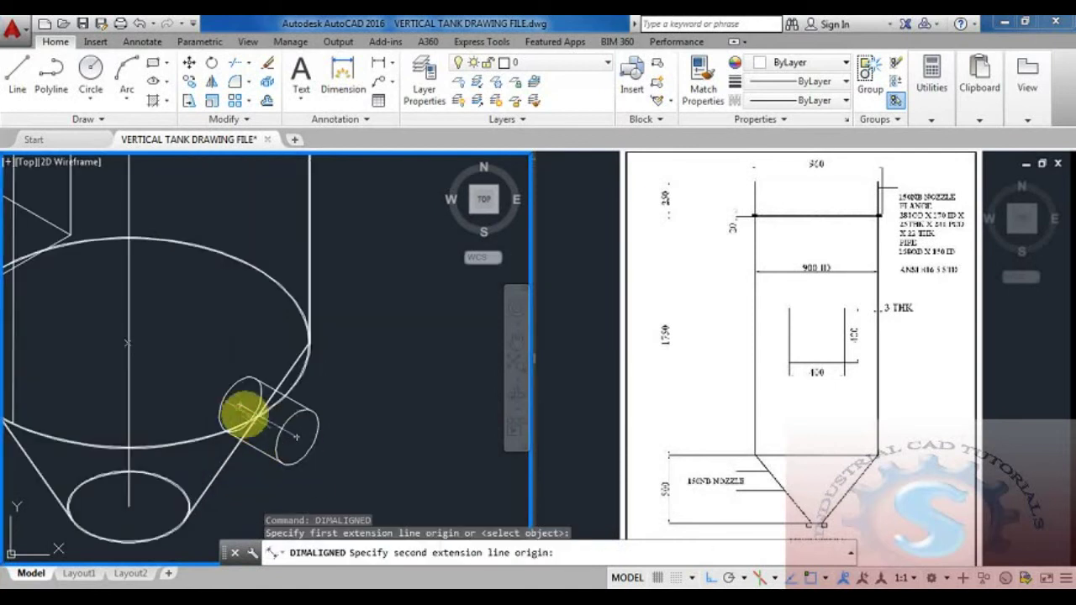
pyautogui.click(237, 405)
pyautogui.scroll(-4, 239, 407)
pyautogui.click(341, 356)
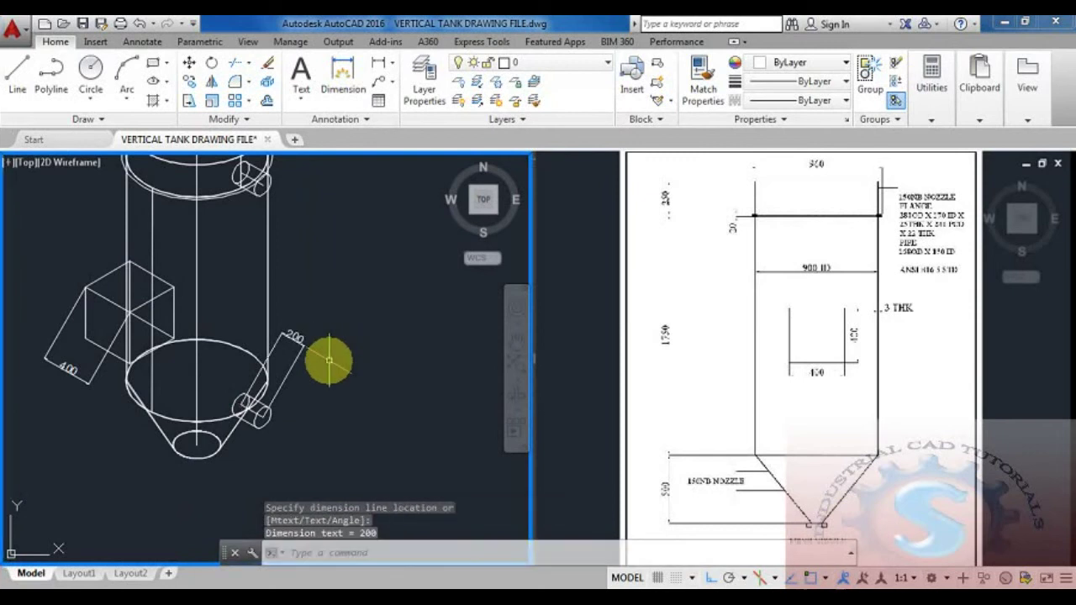
pyautogui.scroll(-2, 344, 348)
pyautogui.scroll(3, 333, 370)
pyautogui.moveTo(336, 367); pyautogui.dragTo(336, 380, button='middle')
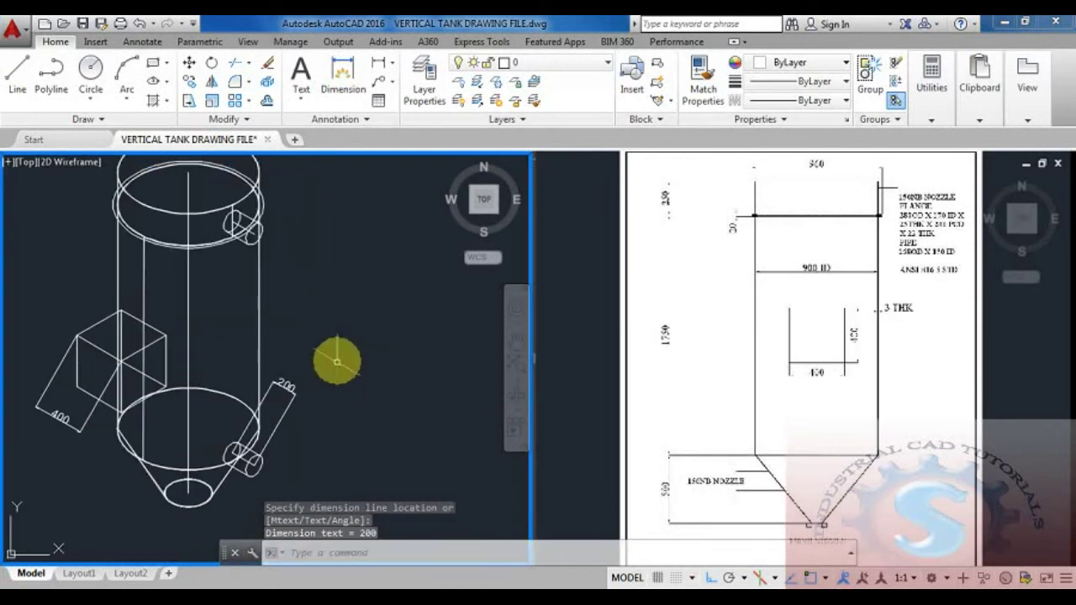
pyautogui.press('Return')
pyautogui.moveTo(354, 308)
pyautogui.mouseDown(button='middle')
pyautogui.moveTo(356, 432)
pyautogui.moveTo(409, 415)
pyautogui.mouseUp(button='middle')
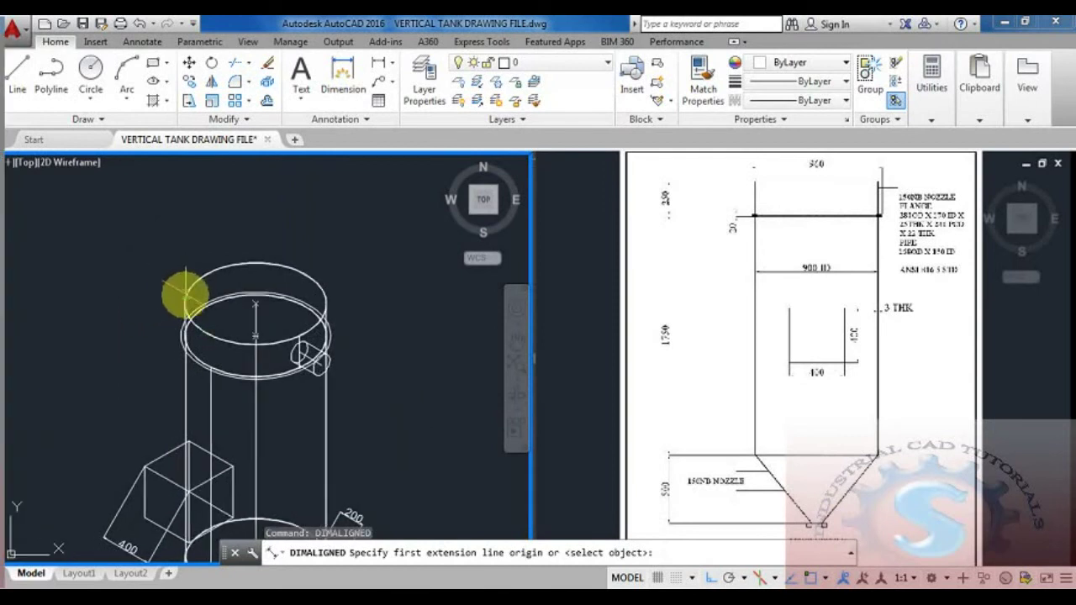
pyautogui.click(186, 303)
pyautogui.click(326, 303)
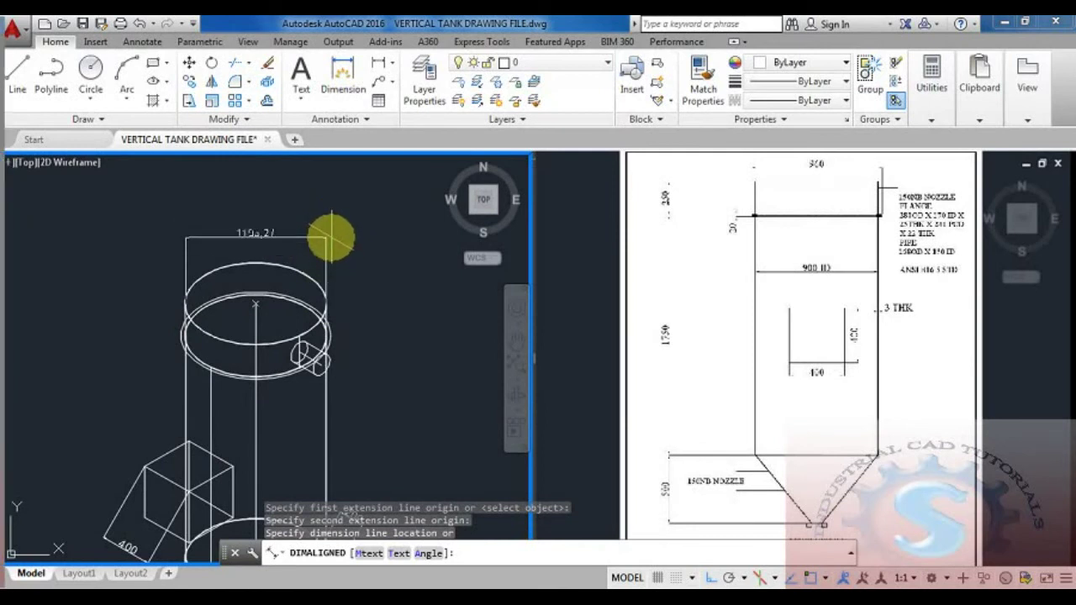
pyautogui.press('Escape')
pyautogui.moveTo(326, 290); pyautogui.dragTo(322, 275, button='middle')
pyautogui.press('Up')
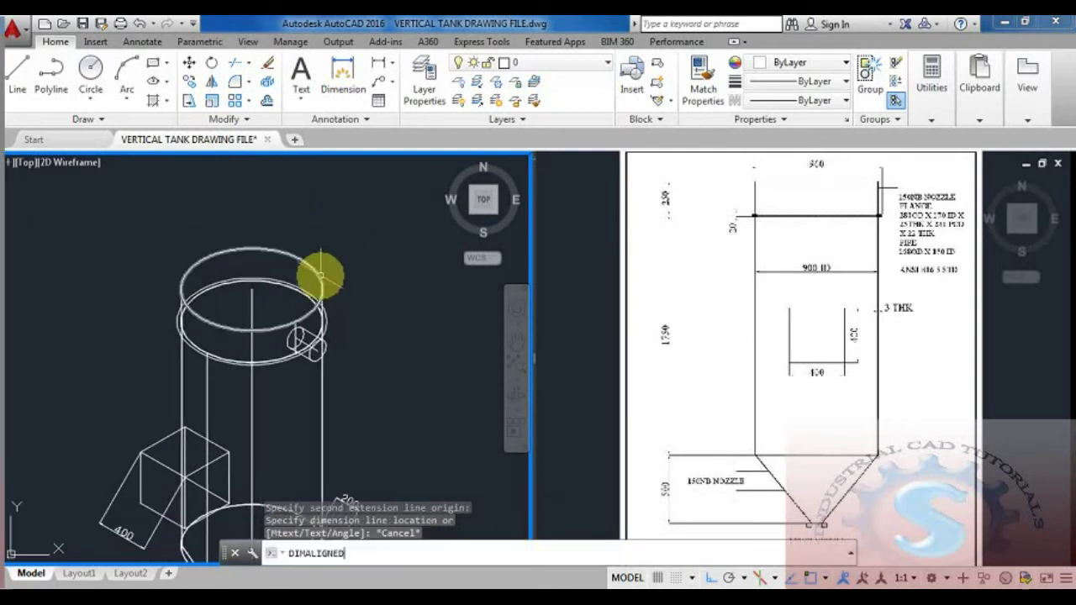
pyautogui.press('Return')
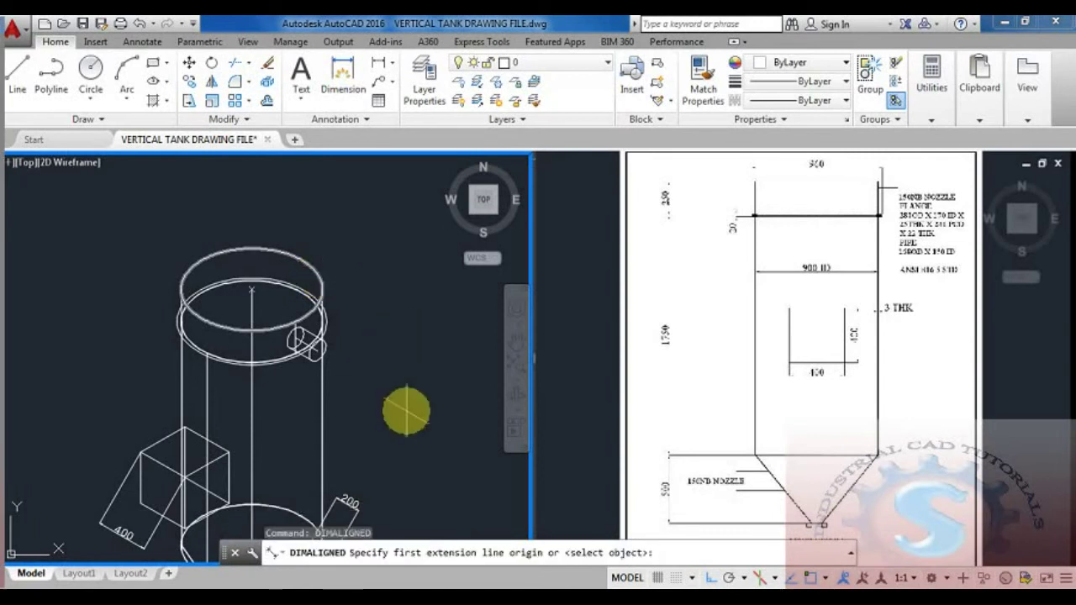
pyautogui.scroll(5, 289, 301)
pyautogui.click(343, 274)
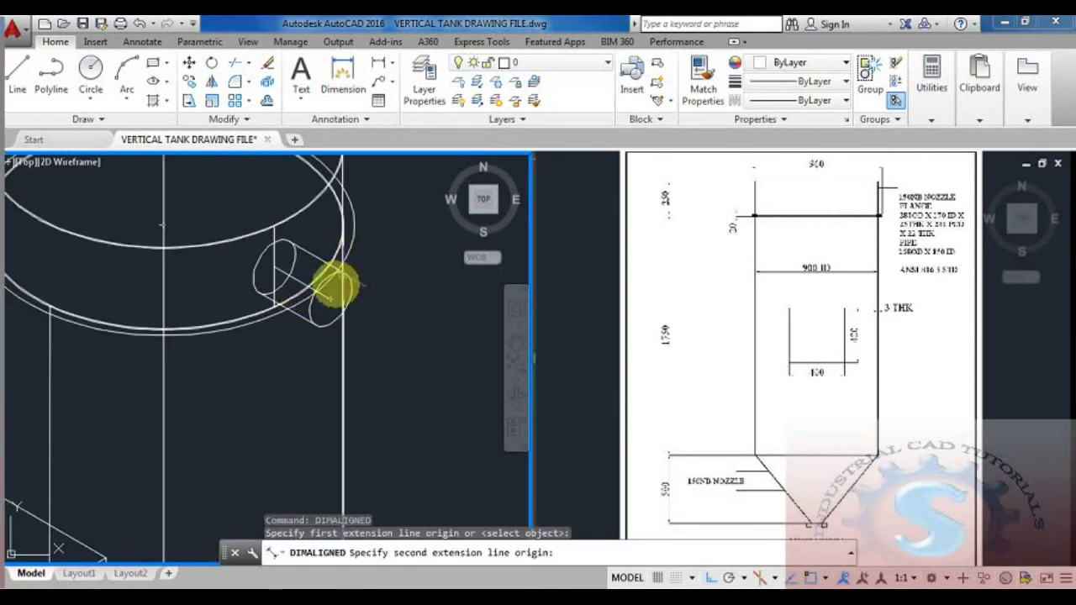
pyautogui.click(317, 313)
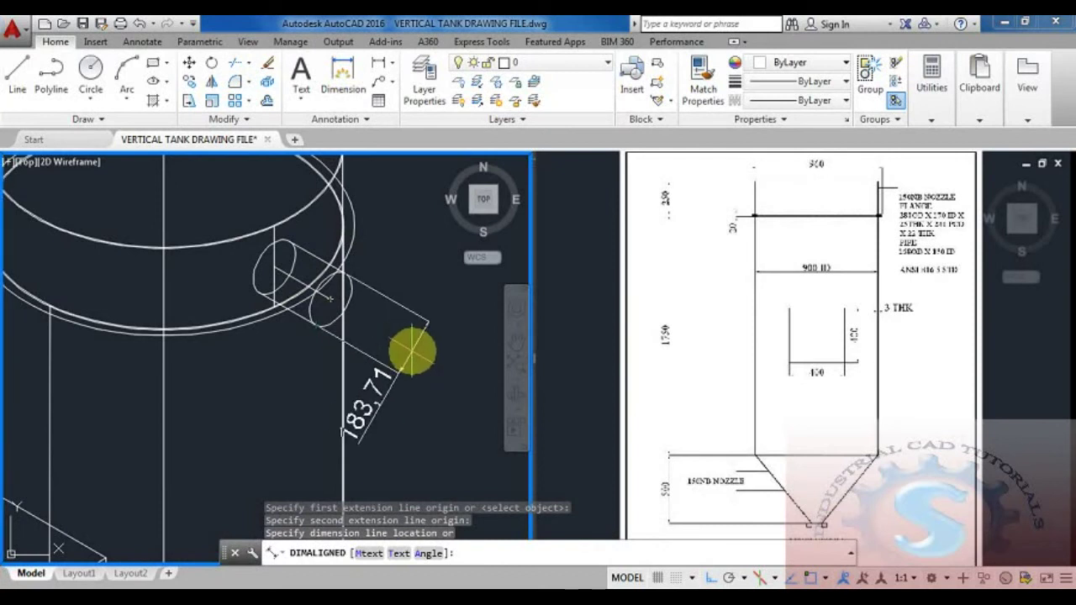
pyautogui.press('Escape')
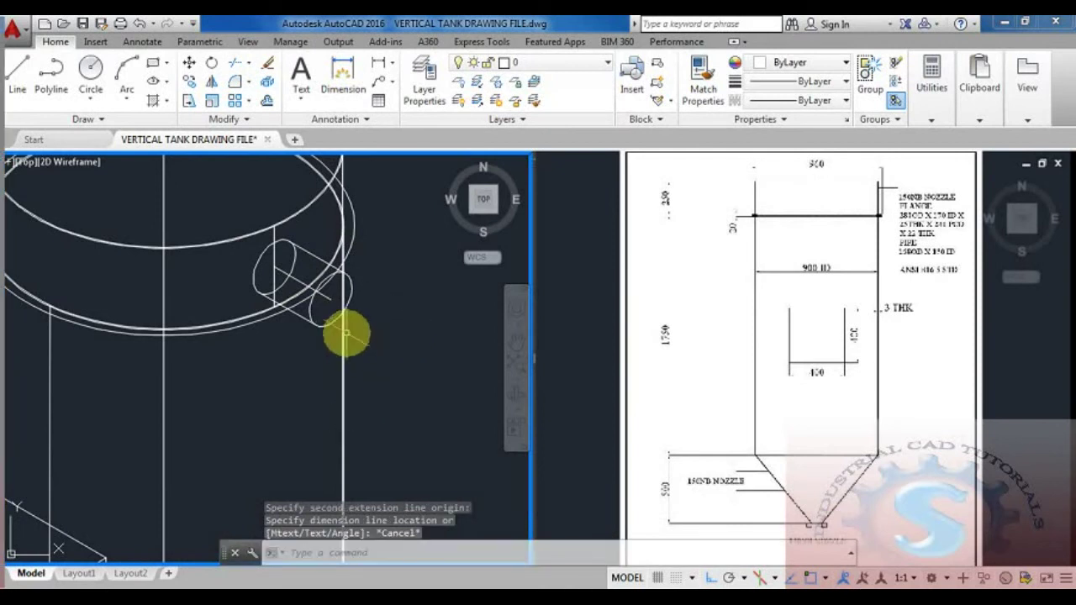
pyautogui.press('Return')
pyautogui.scroll(-4, 346, 333)
pyautogui.moveTo(346, 332); pyautogui.dragTo(335, 267, button='middle')
pyautogui.scroll(2, 278, 338)
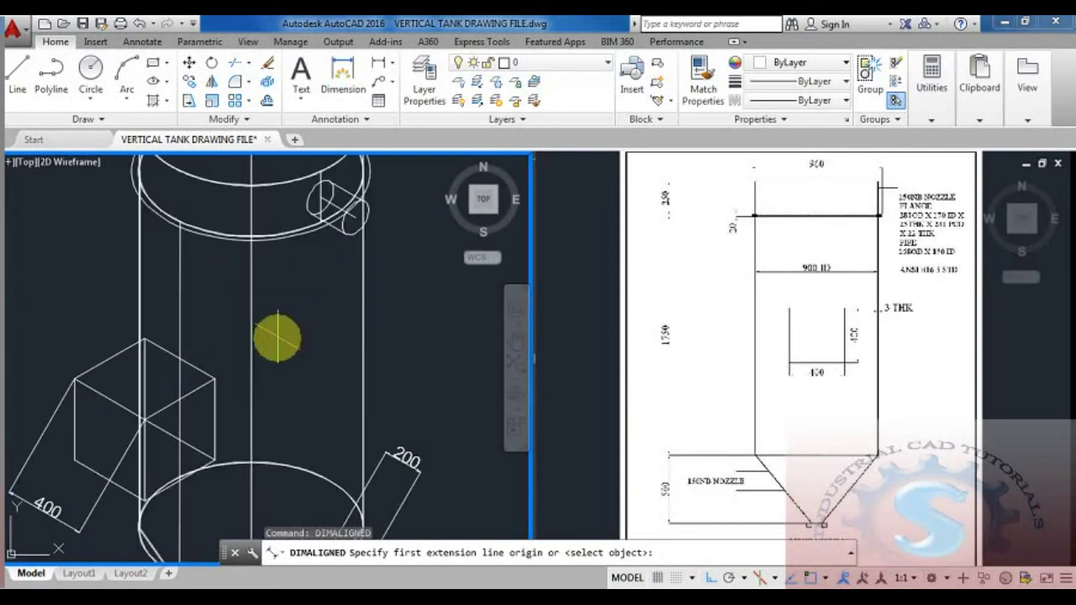
pyautogui.click(252, 242)
pyautogui.moveTo(278, 429); pyautogui.dragTo(273, 319, button='middle')
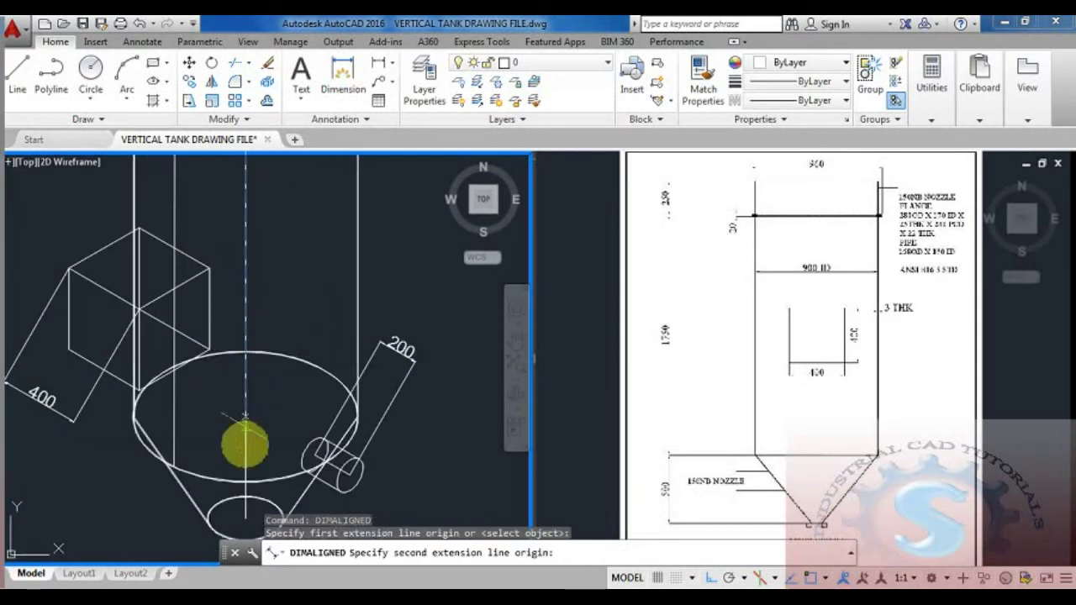
pyautogui.click(248, 483)
pyautogui.scroll(-3, 328, 389)
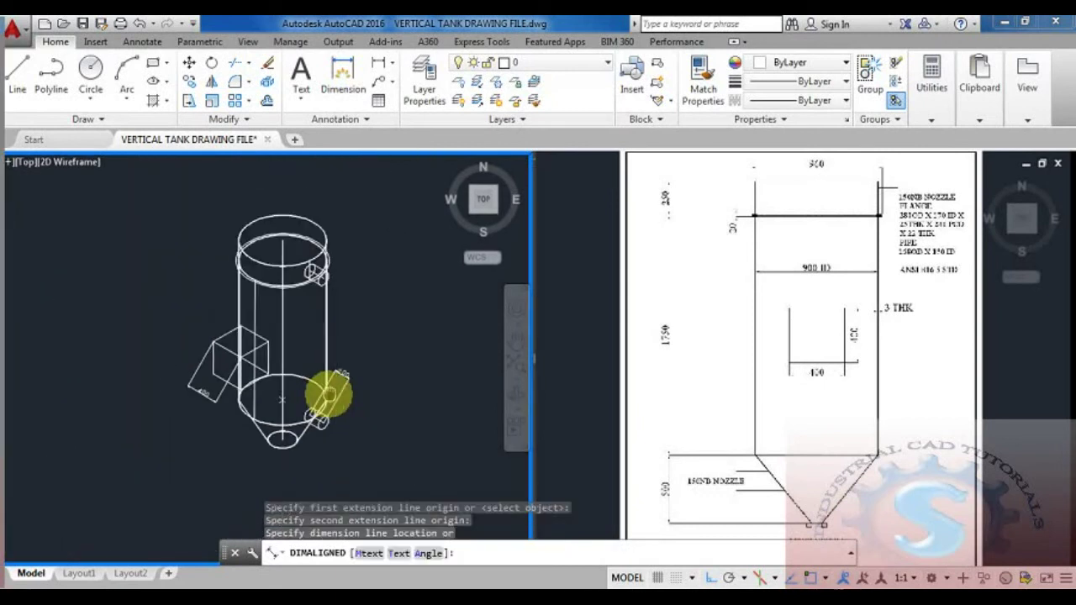
pyautogui.press('Escape')
# Step: Oblique the lower nozzle's length dimension with DIMEDIT, using an obliquing angle of 90
pyautogui.scroll(3, 336, 409)
pyautogui.moveTo(361, 389); pyautogui.dragTo(372, 361, button='middle')
pyautogui.scroll(2, 345, 424)
pyautogui.scroll(-2, 348, 411)
pyautogui.scroll(2, 351, 402)
pyautogui.scroll(-2, 357, 396)
pyautogui.moveTo(454, 375); pyautogui.dragTo(452, 387, button='middle')
pyautogui.click(381, 551)
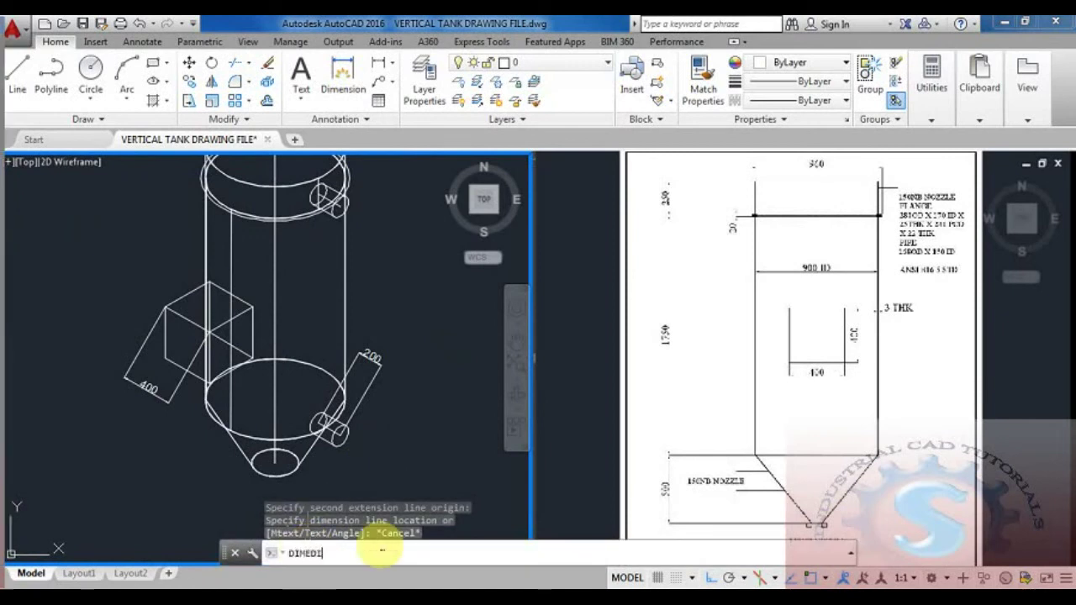
pyautogui.write('DIMEDIT')
pyautogui.press('Return')
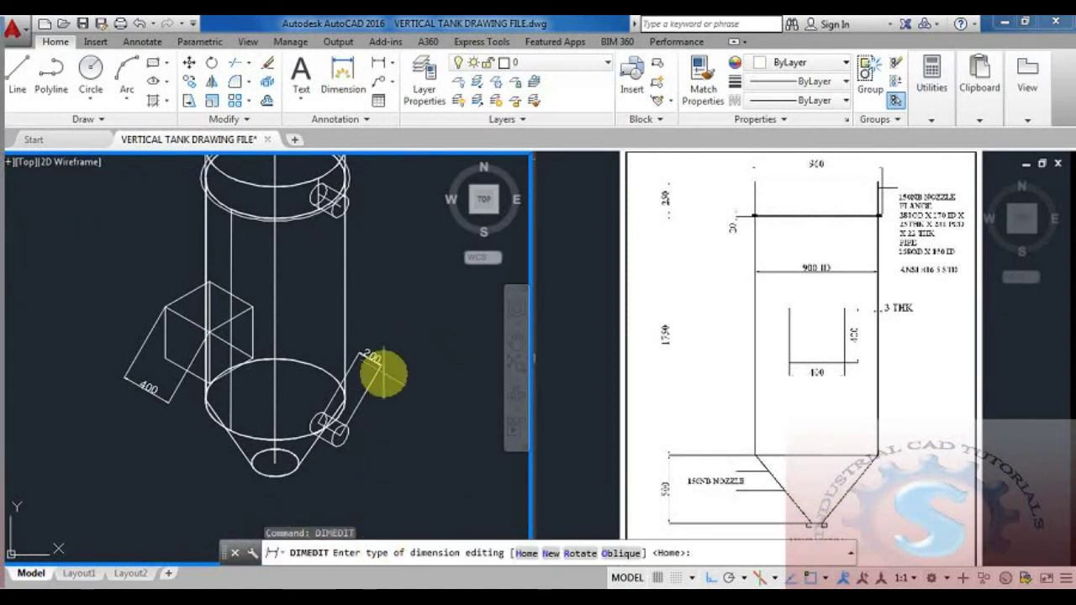
pyautogui.write('o')
pyautogui.press('Return')
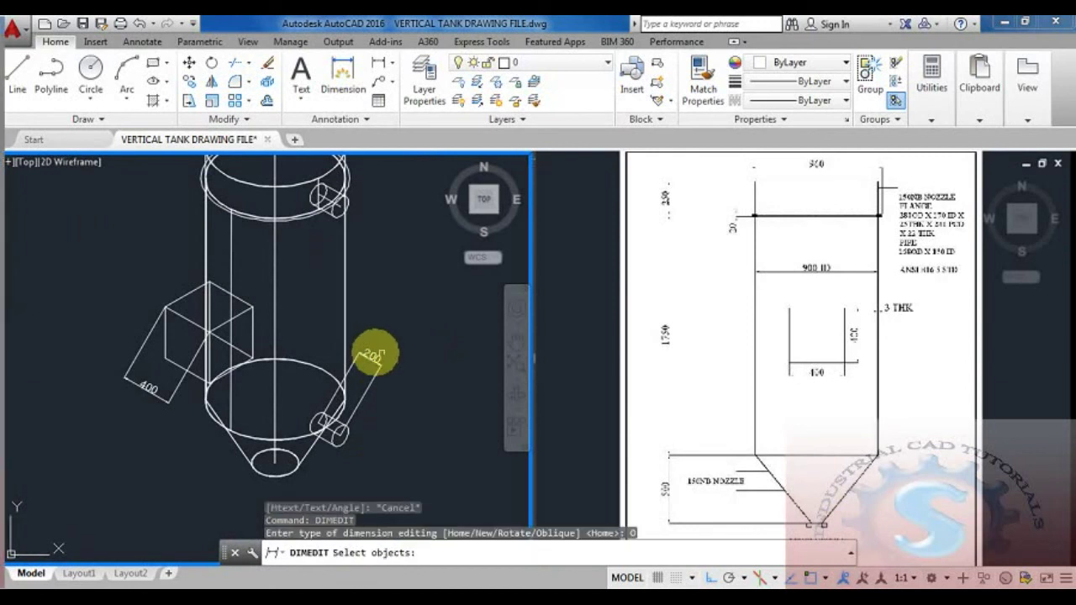
pyautogui.click(373, 355)
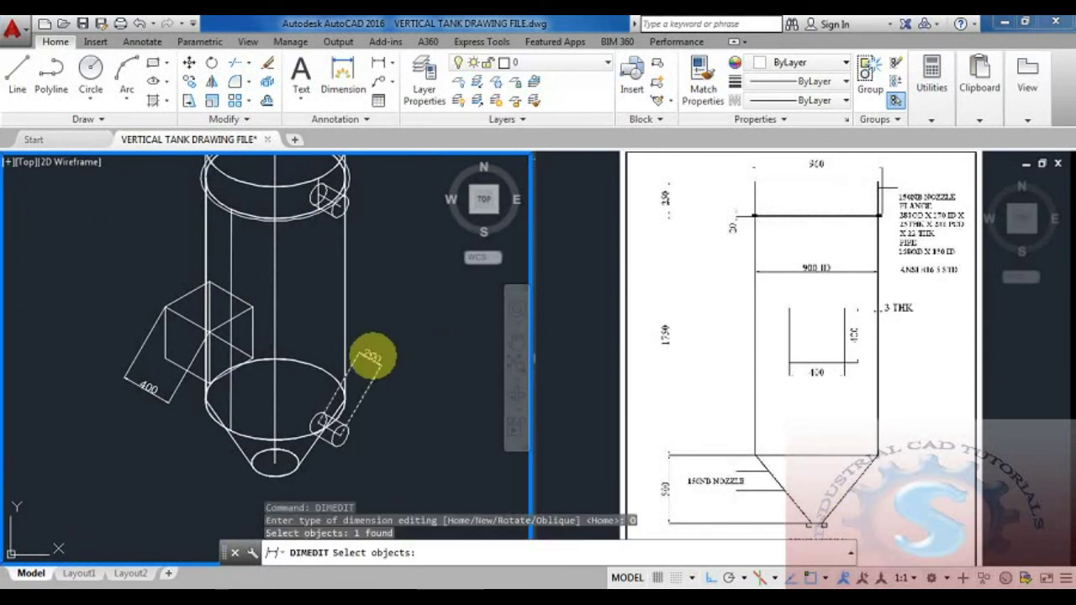
pyautogui.press('Return')
pyautogui.write('90')
pyautogui.press('Return')
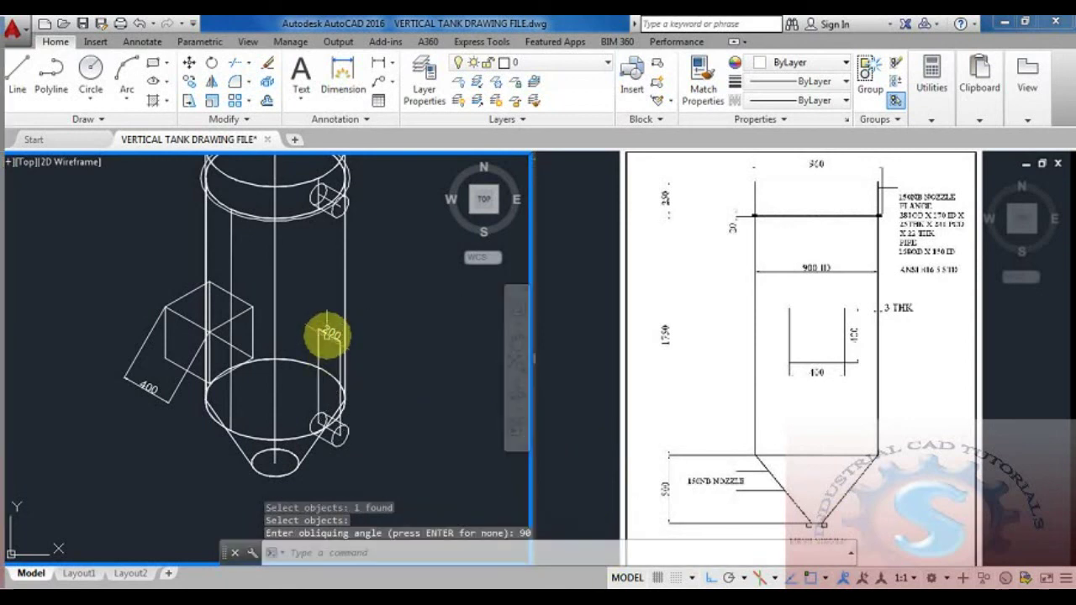
# Step: Stretch the lower nozzle's dimension straight down so that its dimension line sits close above the nozzle
pyautogui.click(330, 335)
pyautogui.click(329, 335)
pyautogui.scroll(5, 337, 396)
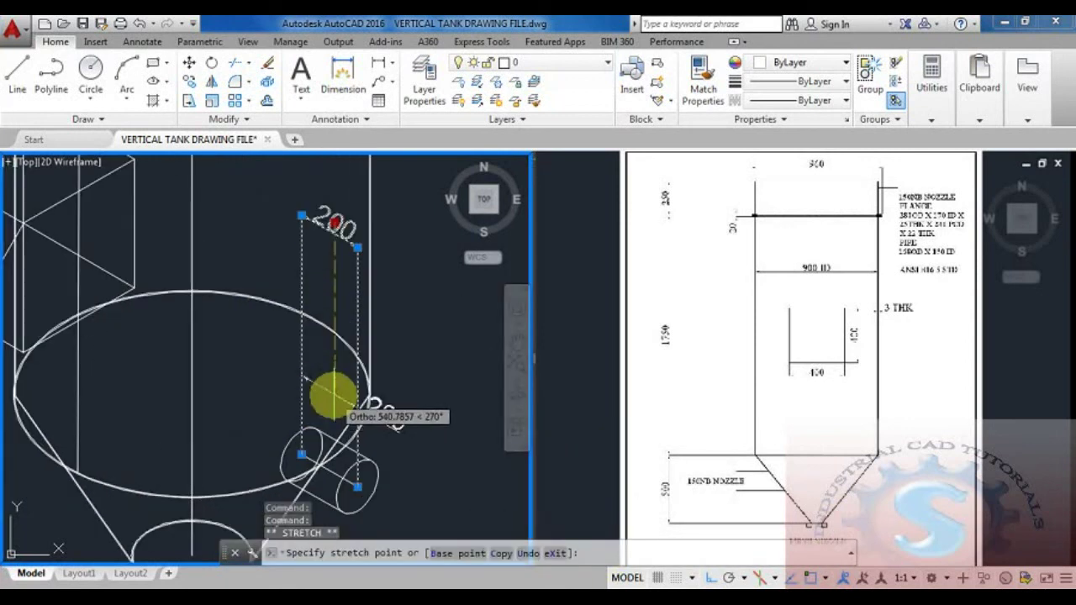
pyautogui.press('Escape')
pyautogui.scroll(-5, 336, 416)
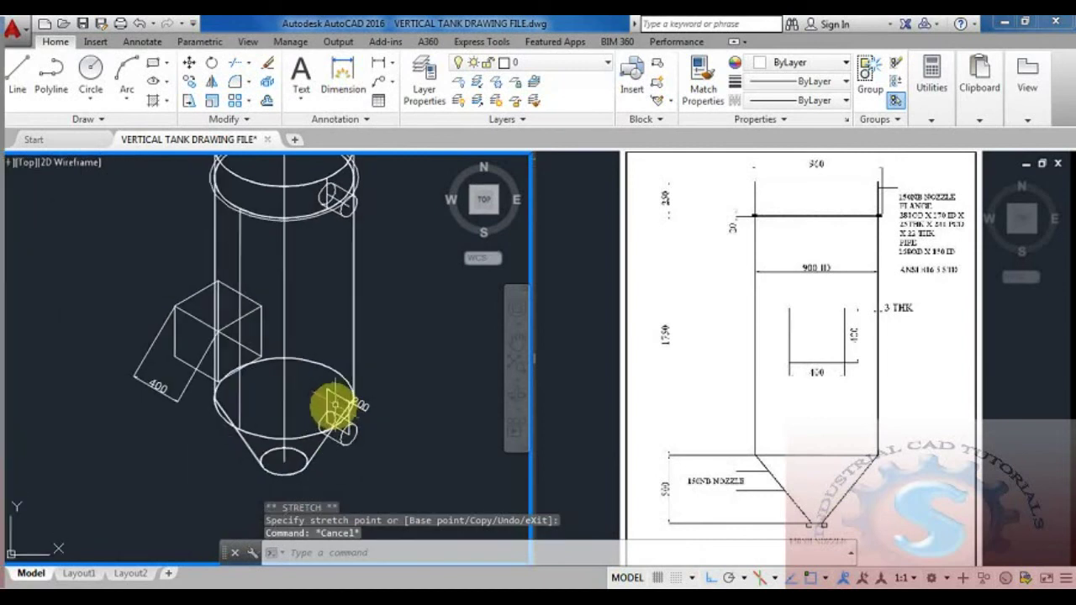
# Step: Try to oblique the box's edge dimension with DIMEDIT, using an obliquing angle of -30
pyautogui.write('DIMEDIT')
pyautogui.press('Return')
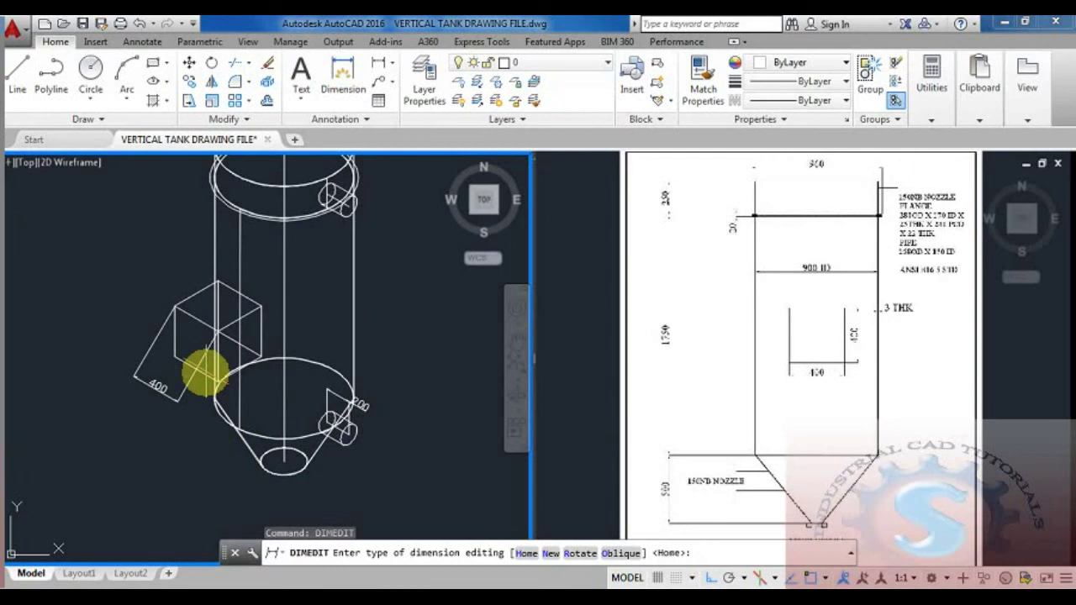
pyautogui.write('O')
pyautogui.press('Return')
pyautogui.click(181, 395)
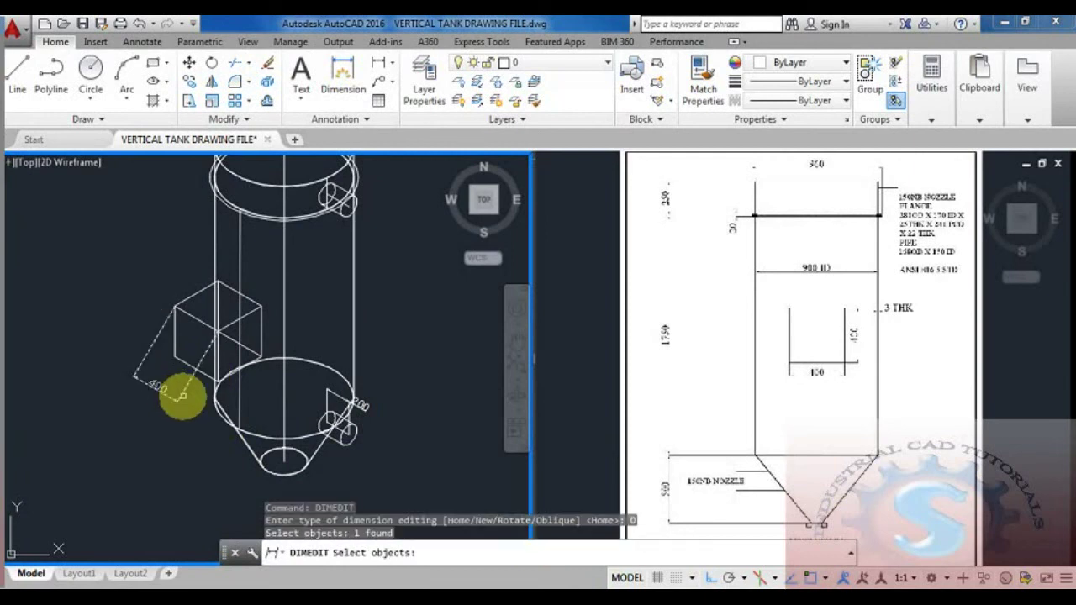
pyautogui.press('Return')
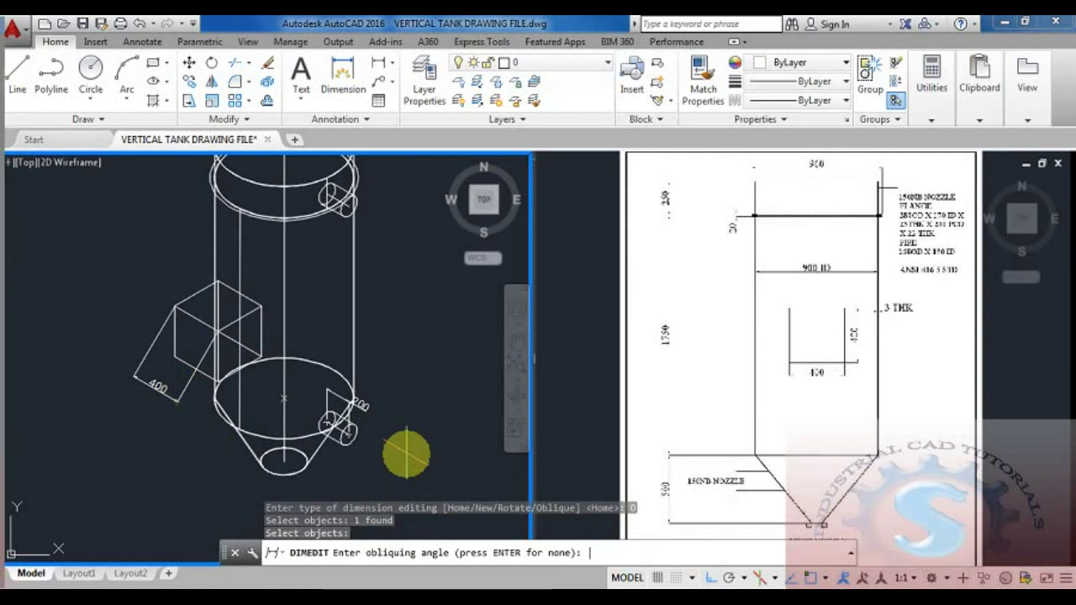
pyautogui.write('0')
pyautogui.press('Return')
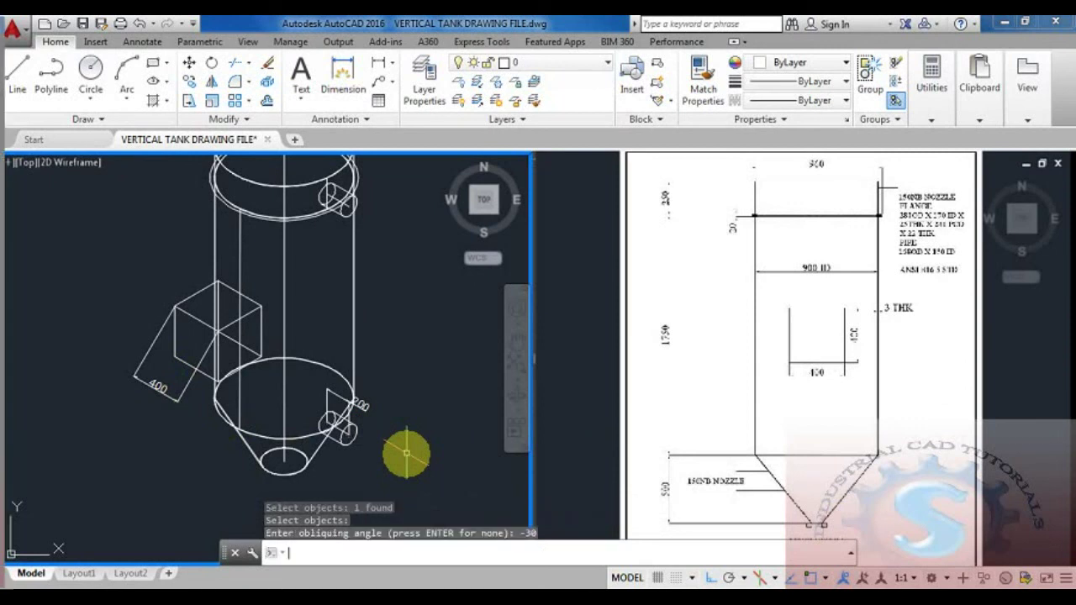
# Step: Repeat the DIMEDIT Oblique edit on the box's edge dimension with an angle of -30
pyautogui.click(327, 555)
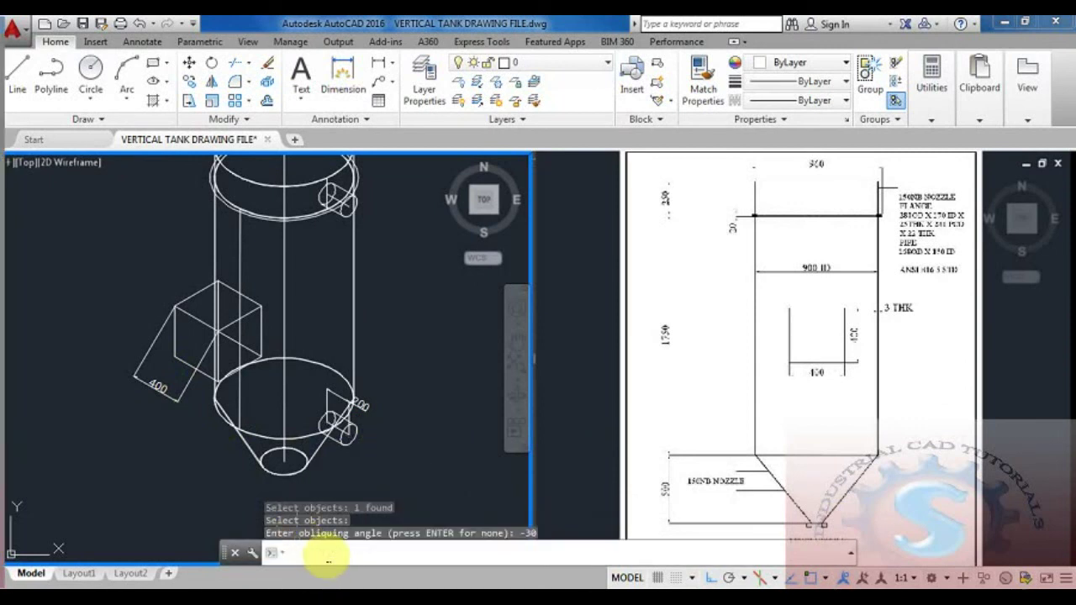
pyautogui.write('DIMEDI')
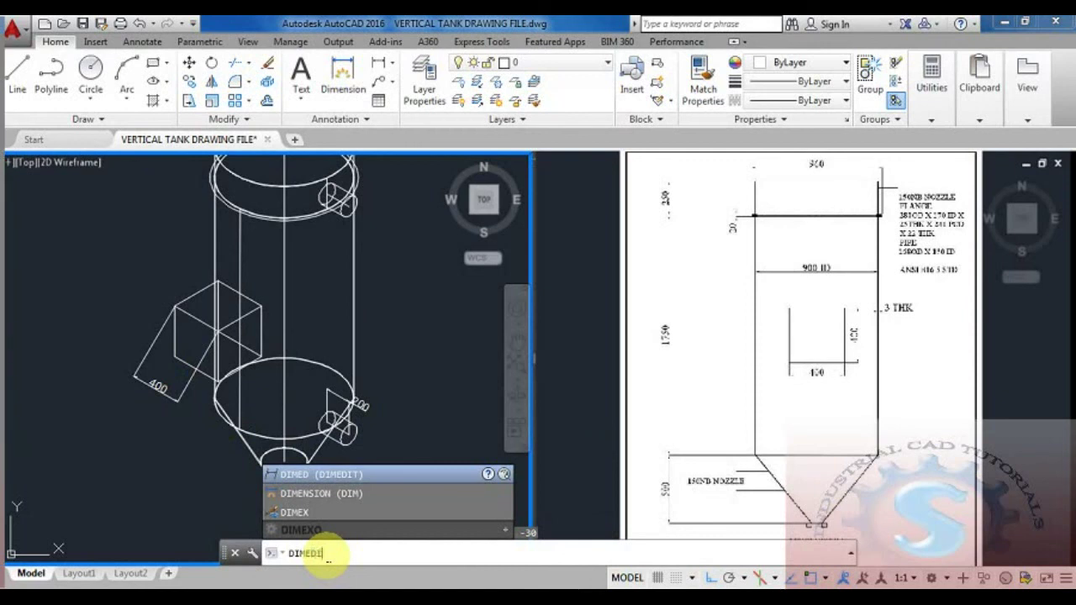
pyautogui.write('T')
pyautogui.press('Return')
pyautogui.write('O')
pyautogui.press('Return')
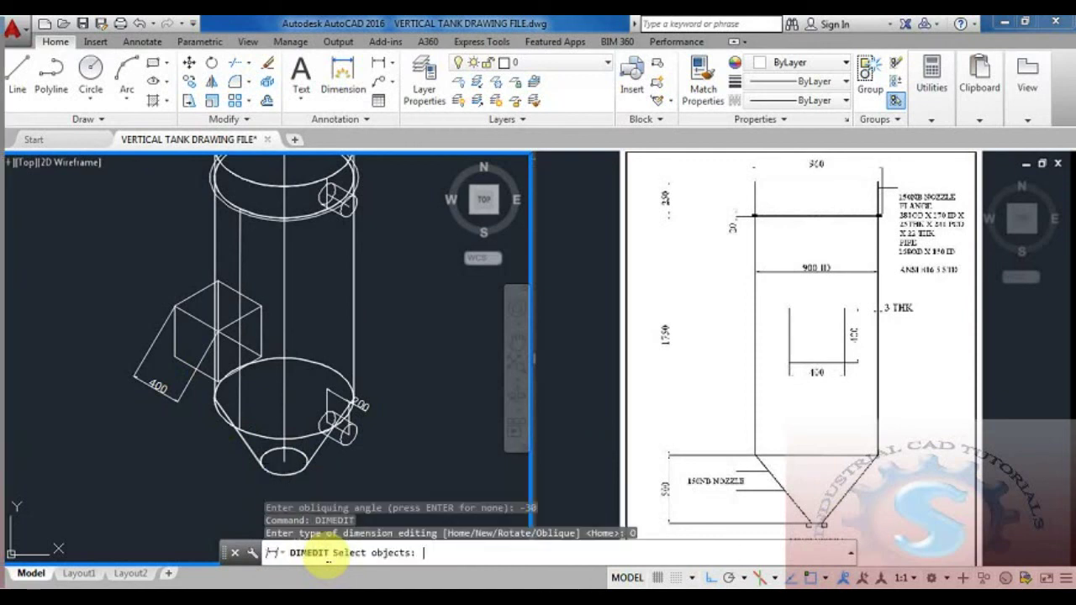
pyautogui.click(180, 393)
pyautogui.press('Return')
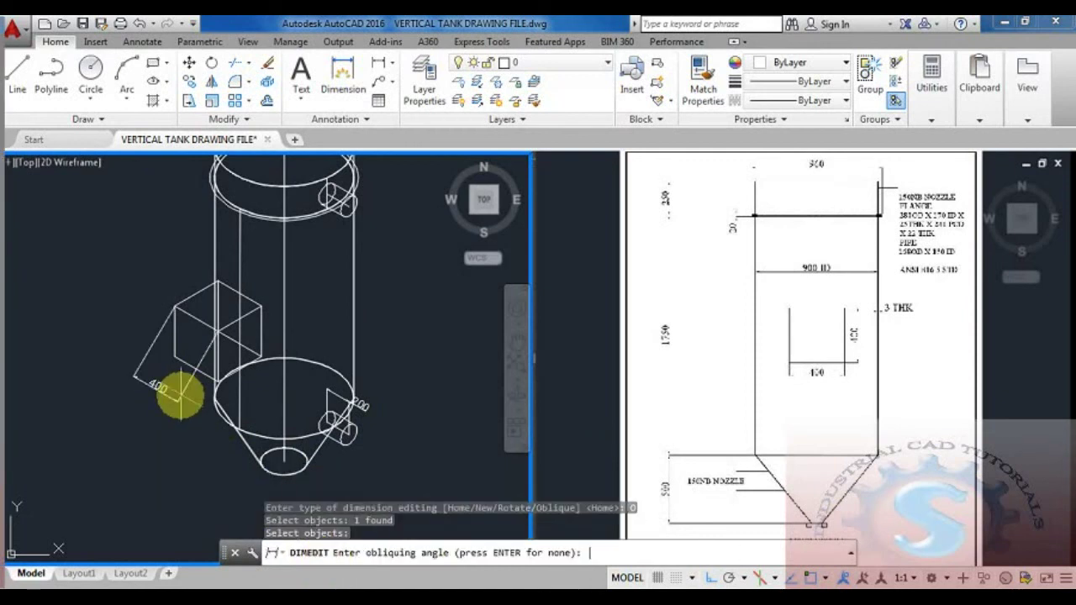
pyautogui.write('-30')
pyautogui.press('Return')
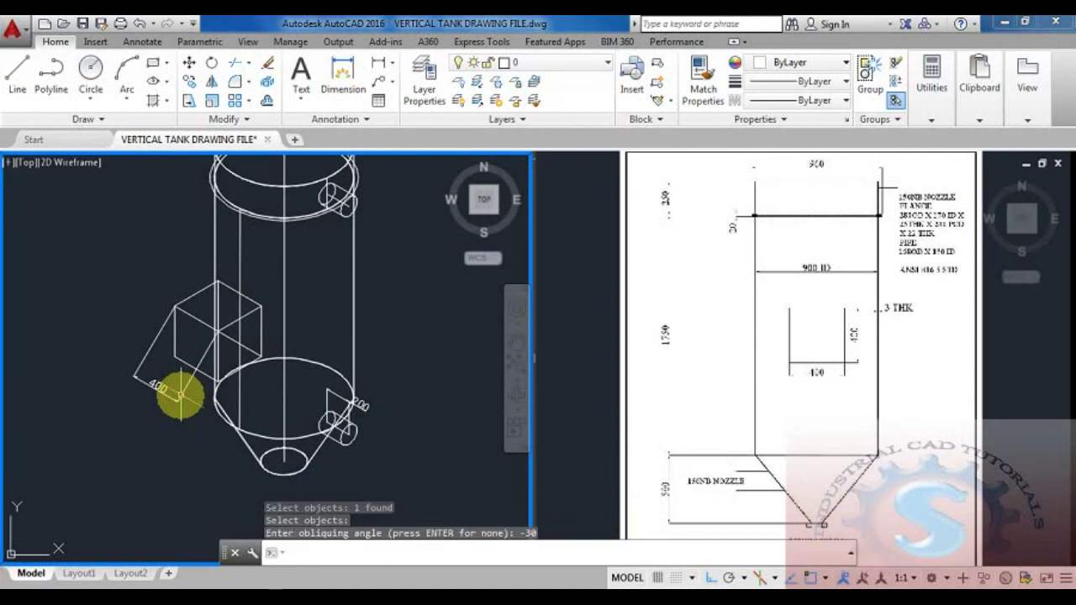
# Step: Oblique the dimension on the box's front edge with DIMEDIT, using an obliquing angle of 30
pyautogui.write('DIMED')
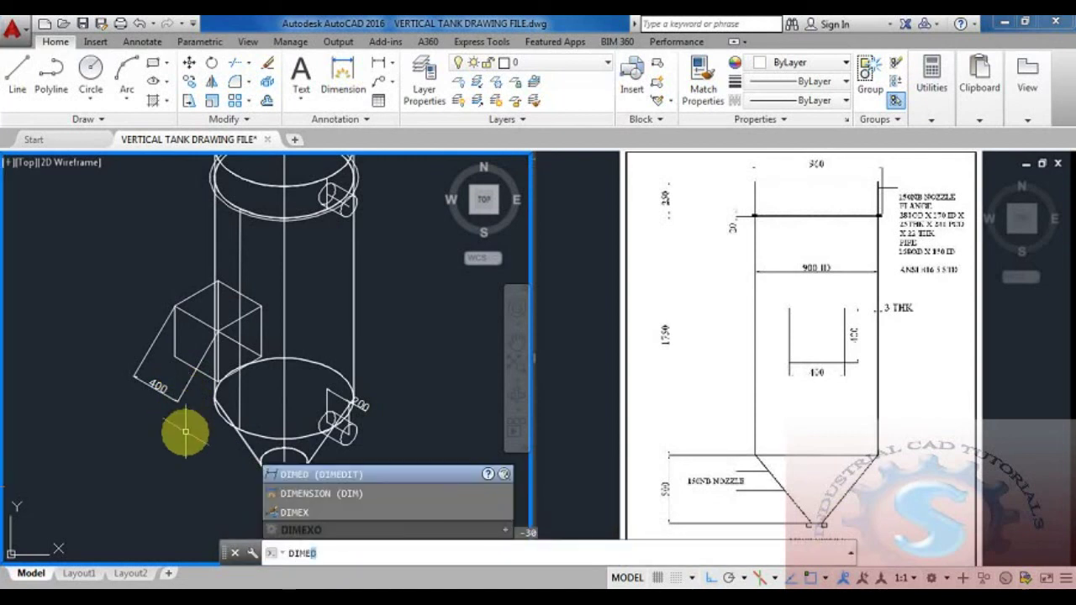
pyautogui.write('IT')
pyautogui.press('Return')
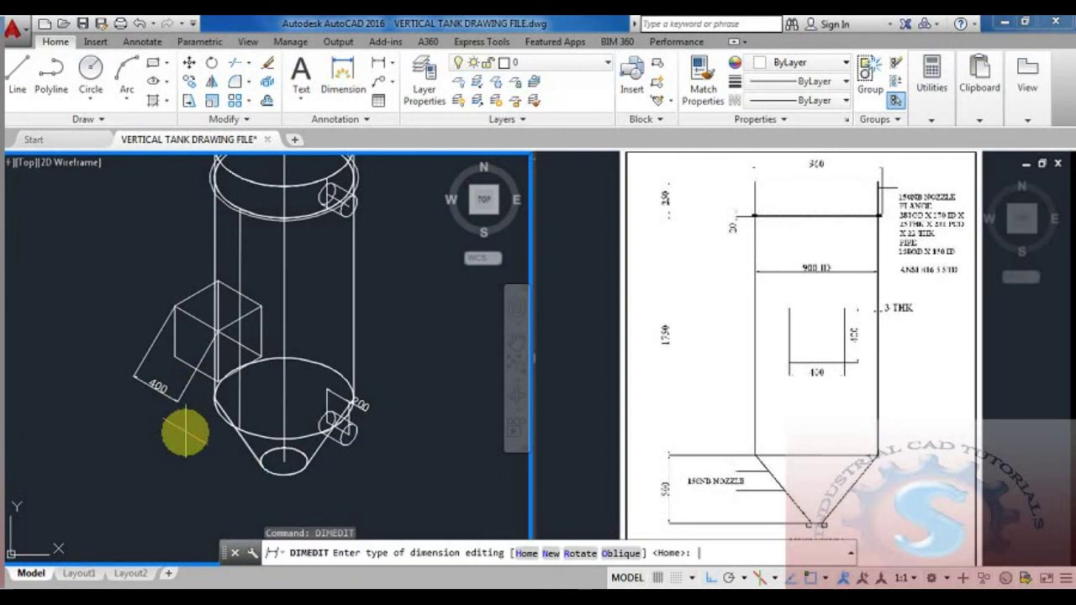
pyautogui.write('o')
pyautogui.press('Return')
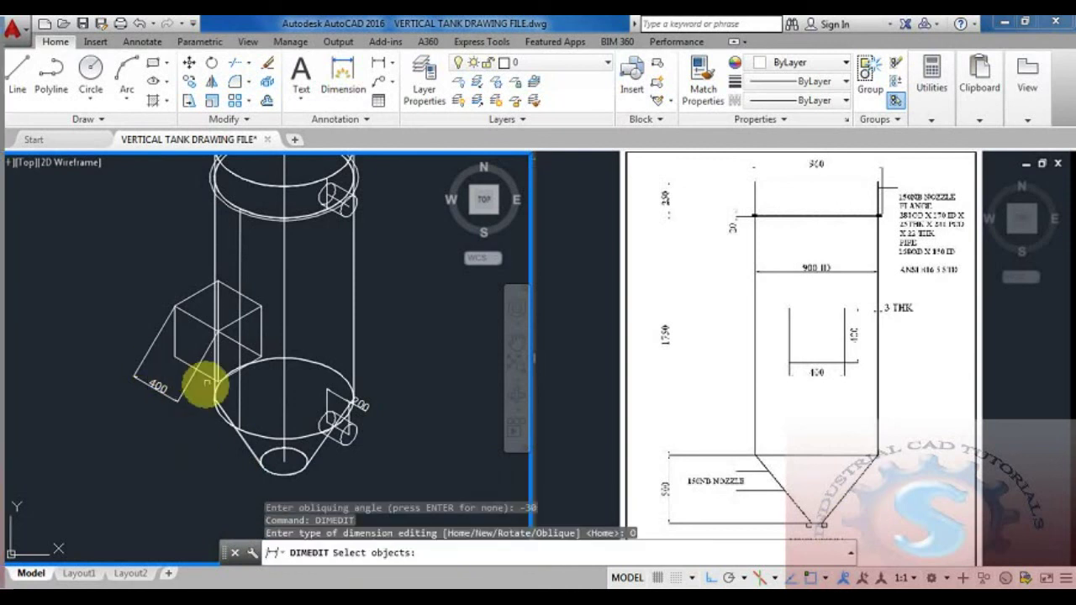
pyautogui.click(182, 388)
pyautogui.press('Return')
pyautogui.write('30')
pyautogui.press('Return')
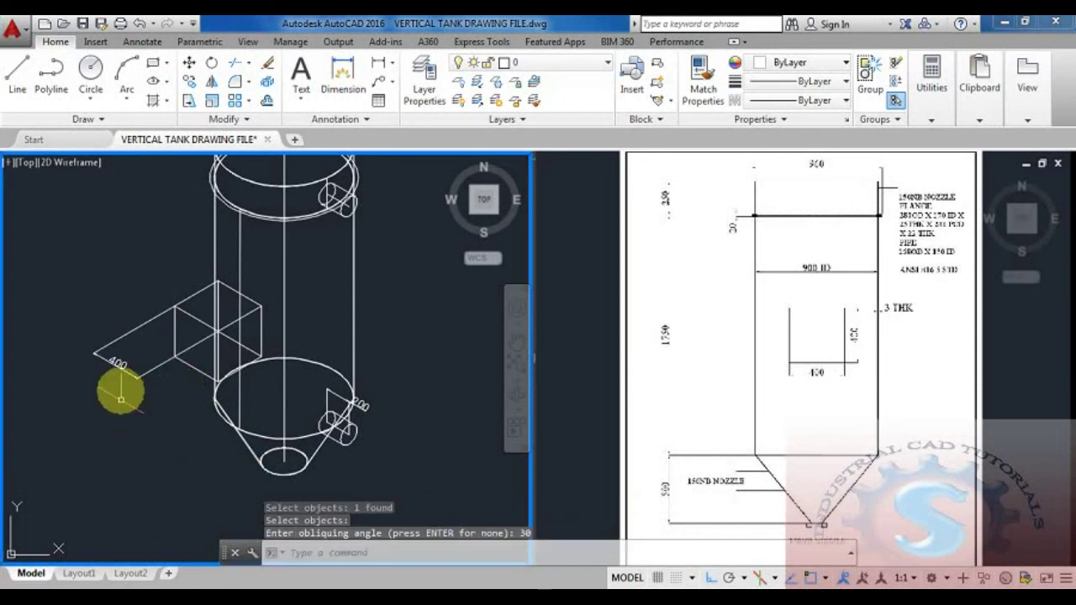
# Step: Stretch the box's edge dimension inward so that its dimension line sits close to the box
pyautogui.click(127, 374)
pyautogui.click(138, 379)
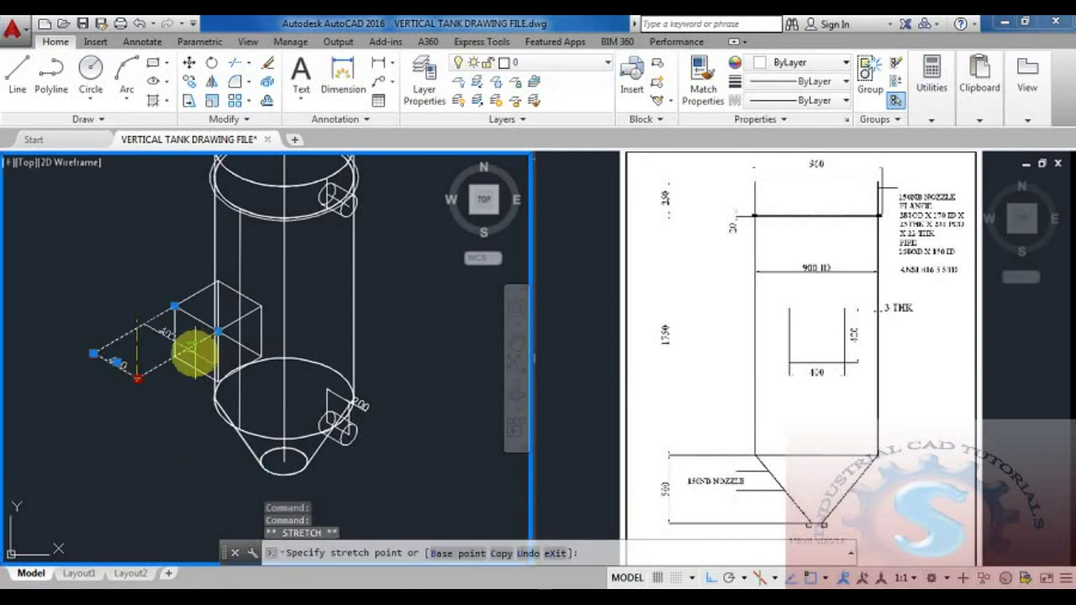
pyautogui.press('Escape')
# Step: Examine the whole isometric tank and compare its dimensions with those in the reference drawing
pyautogui.scroll(-2, 387, 442)
pyautogui.scroll(2, 362, 450)
pyautogui.scroll(-2, 366, 430)
pyautogui.scroll(2, 366, 423)
pyautogui.moveTo(367, 382); pyautogui.dragTo(326, 388, button='middle')
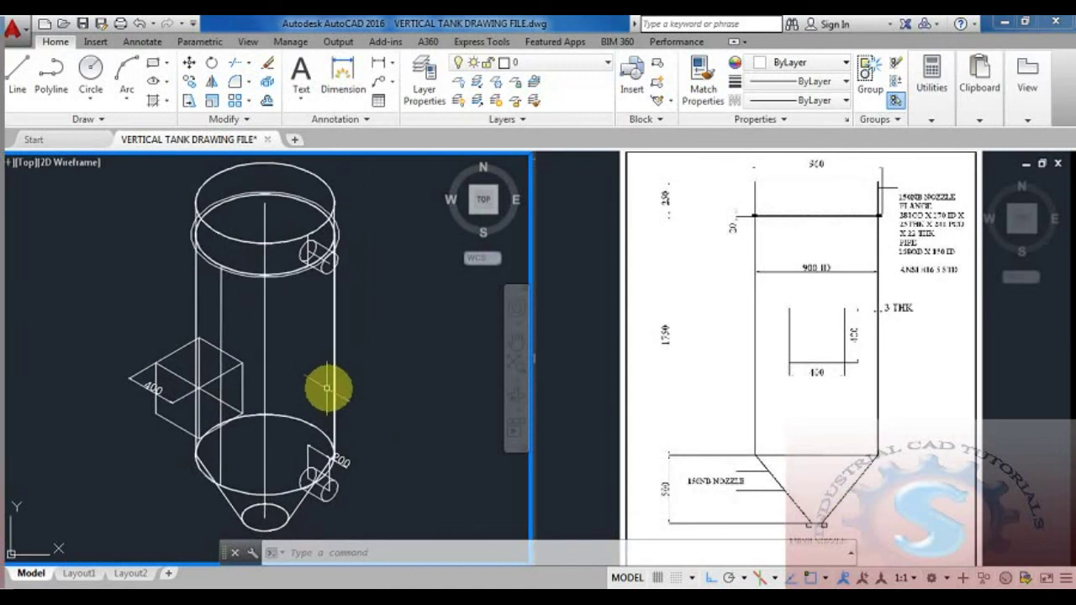
pyautogui.click(769, 346)
pyautogui.moveTo(769, 345); pyautogui.dragTo(761, 358, button='middle')
pyautogui.scroll(-3, 762, 357)
pyautogui.scroll(3, 761, 355)
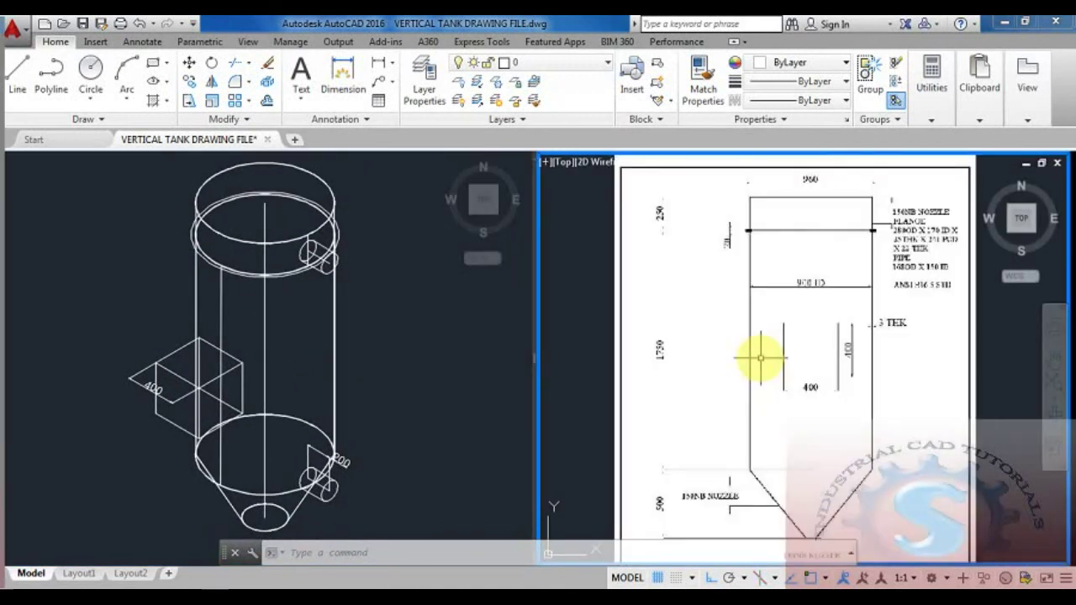